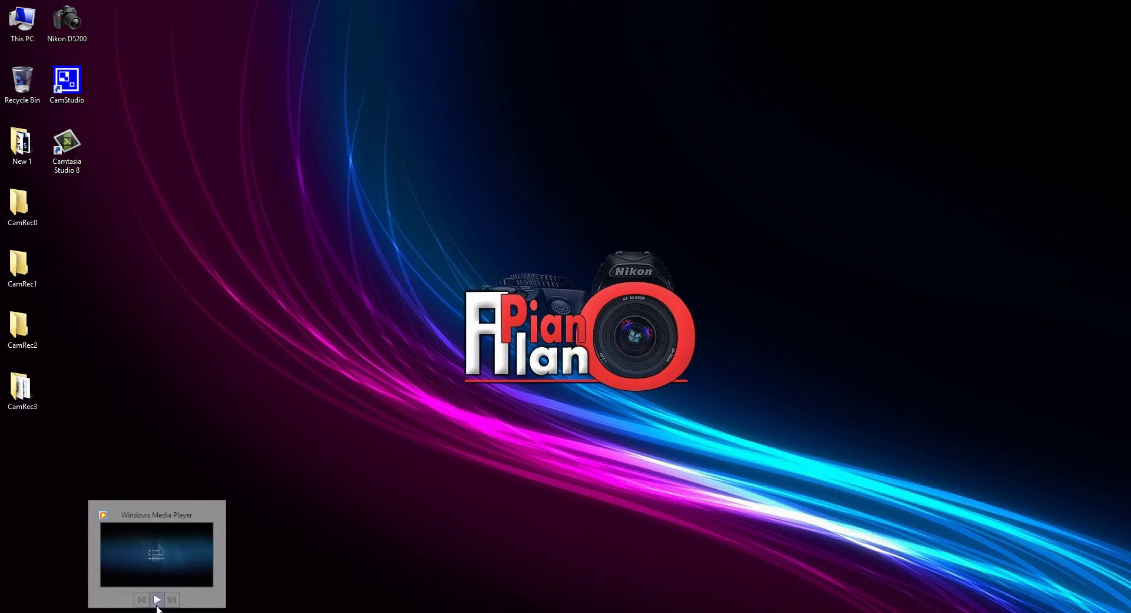
Start the music playing from the Windows Media Player taskbar thumbnail.
{"action": "left_click", "coordinate": [157, 600]}
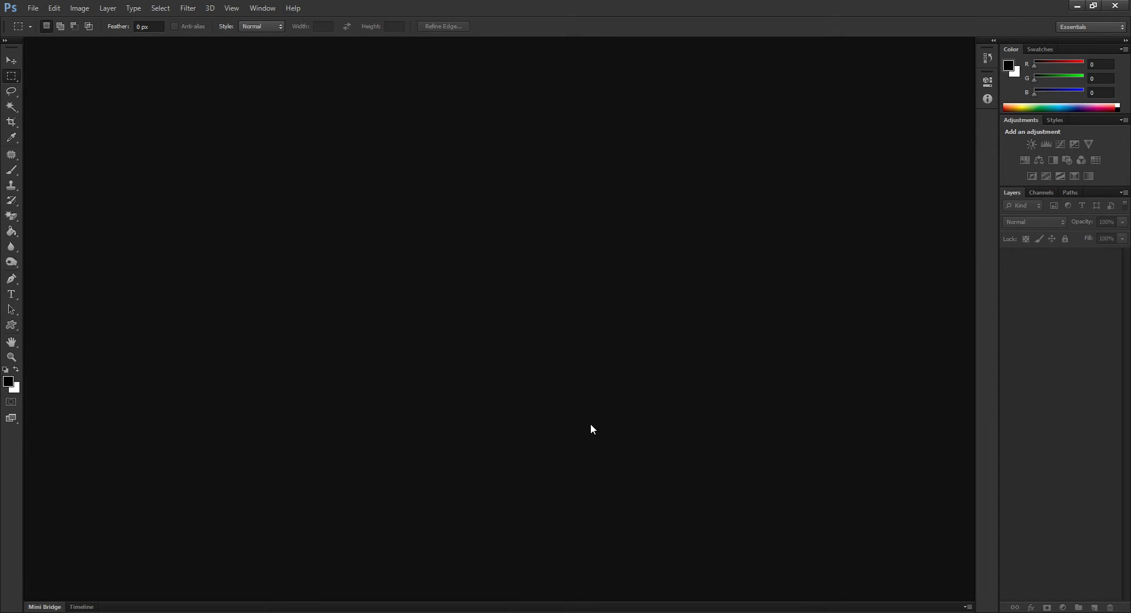
Open the Chanel N°5 bottle PSD file.
{"action": "left_click", "coordinate": [33, 8]}
{"action": "left_click", "coordinate": [35, 32]}
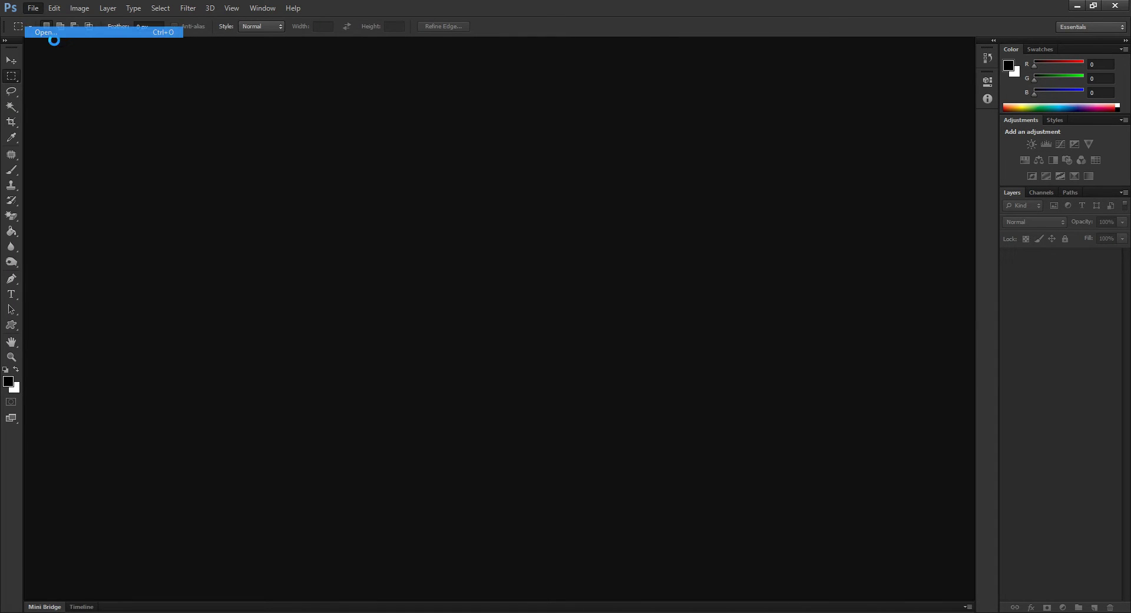
{"action": "double_click", "coordinate": [519, 190]}
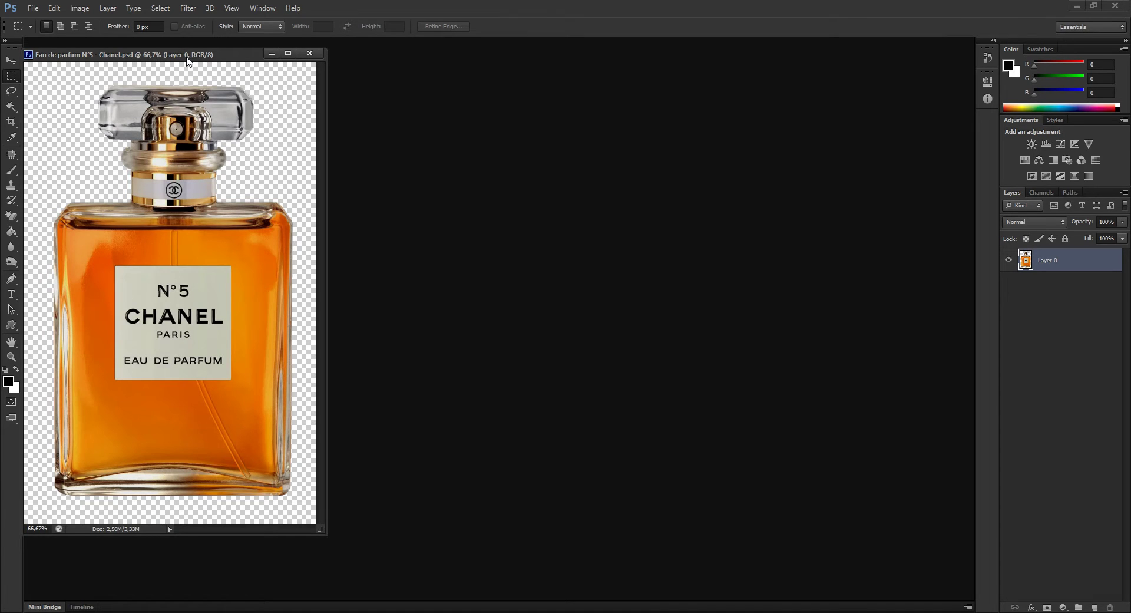
{"action": "left_click_drag", "start_coordinate": [188, 58], "coordinate": [146, 54]}
Create a new blank Untitled-1 document in its own floating window.
{"action": "left_click", "coordinate": [34, 8]}
{"action": "left_click", "coordinate": [44, 18]}
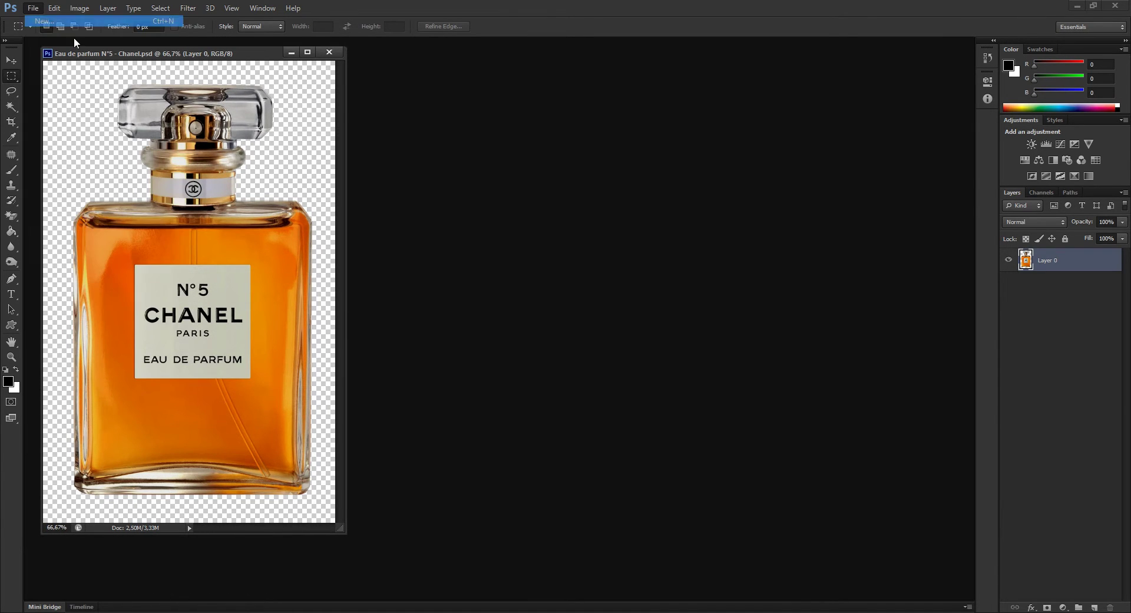
{"action": "left_click", "coordinate": [709, 167]}
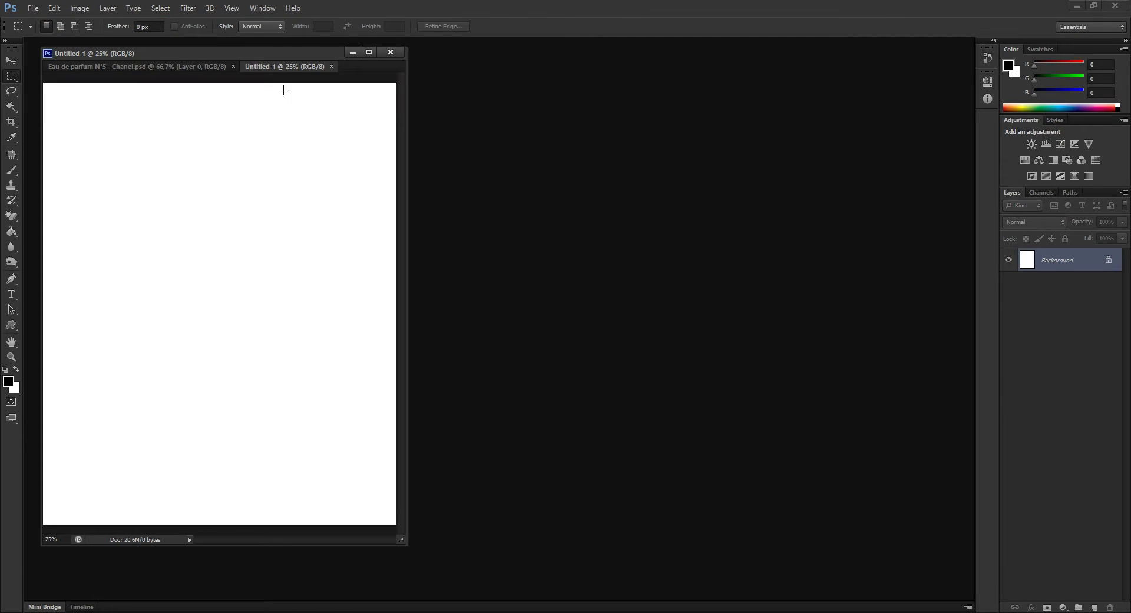
{"action": "left_click_drag", "start_coordinate": [271, 68], "coordinate": [512, 100]}
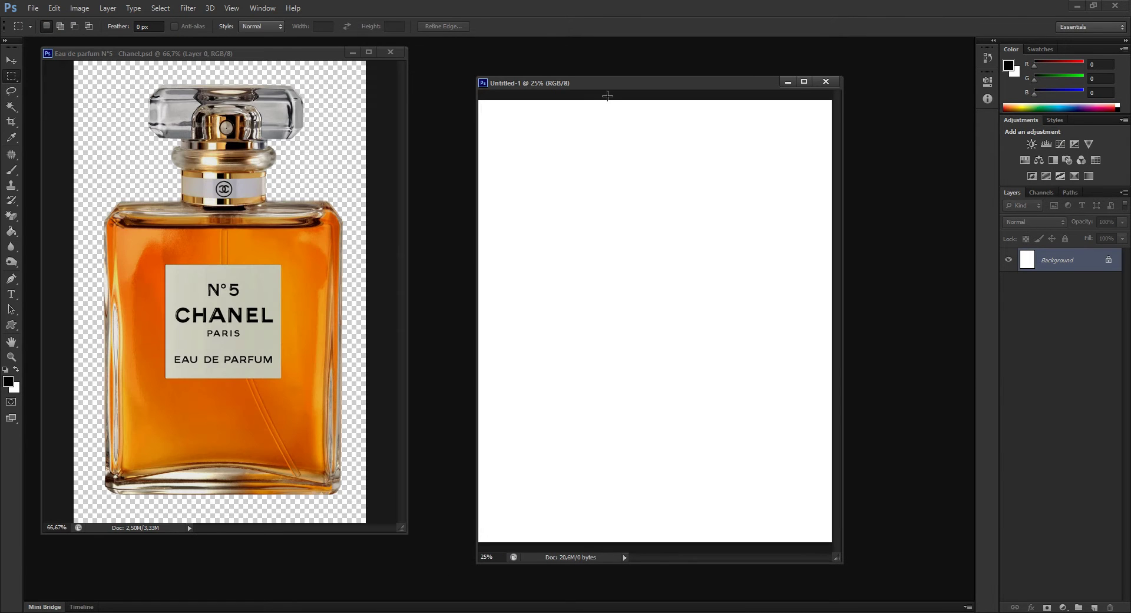
{"action": "left_click_drag", "start_coordinate": [609, 88], "coordinate": [591, 84]}
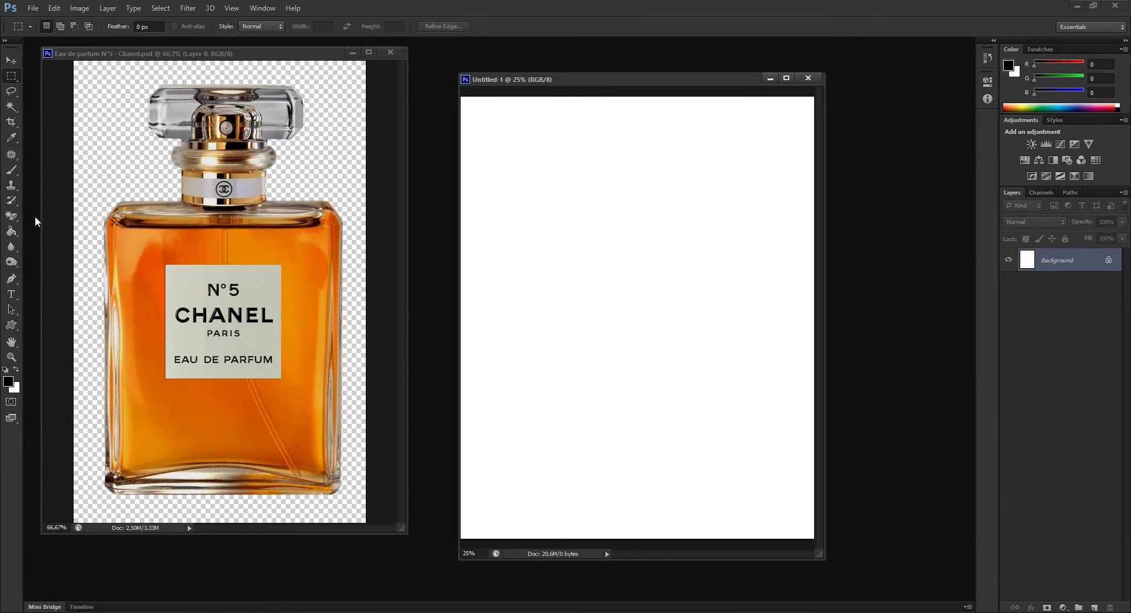
Sample the bottle's orange (R187 G67 B0) as foreground, set background to black, and choose the Gradient tool.
{"action": "left_click", "coordinate": [11, 137]}
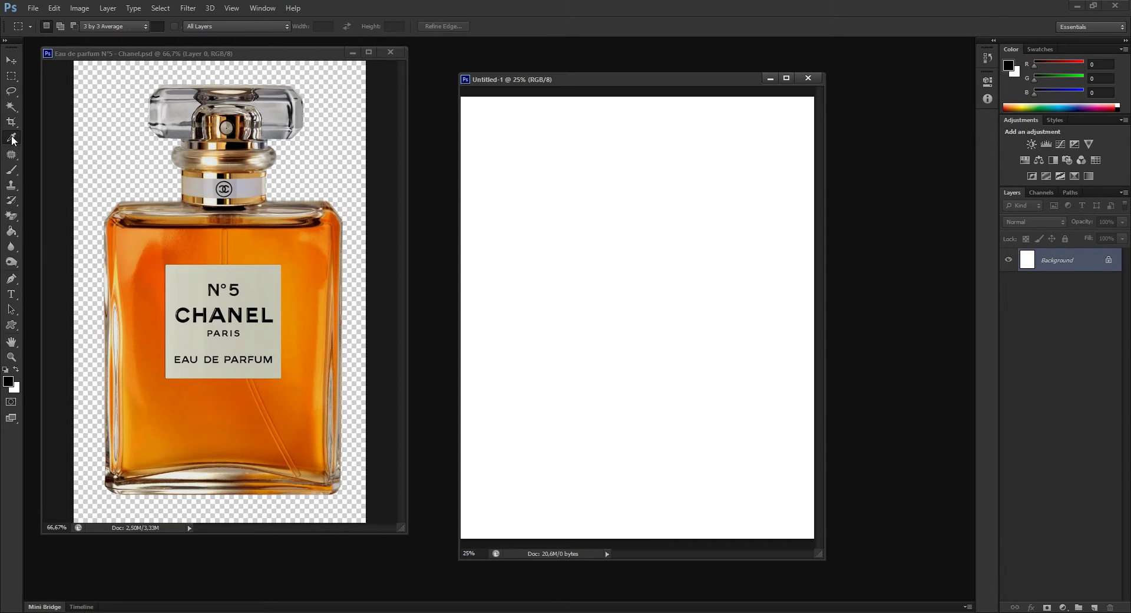
{"action": "left_click", "coordinate": [340, 243]}
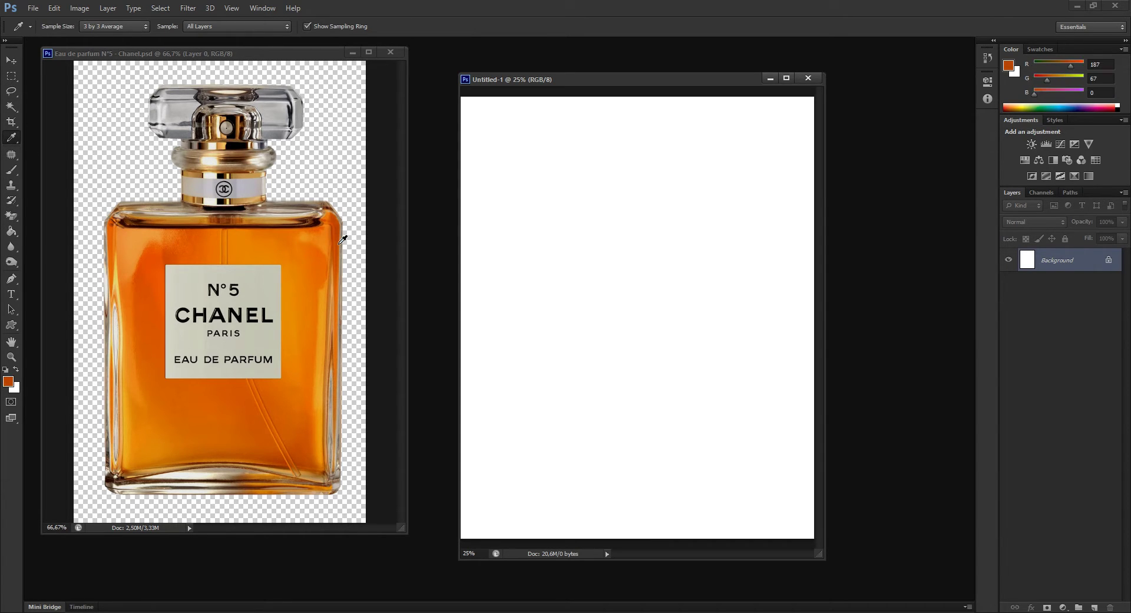
{"action": "left_click", "coordinate": [18, 389]}
{"action": "left_click_drag", "start_coordinate": [752, 205], "coordinate": [769, 219]}
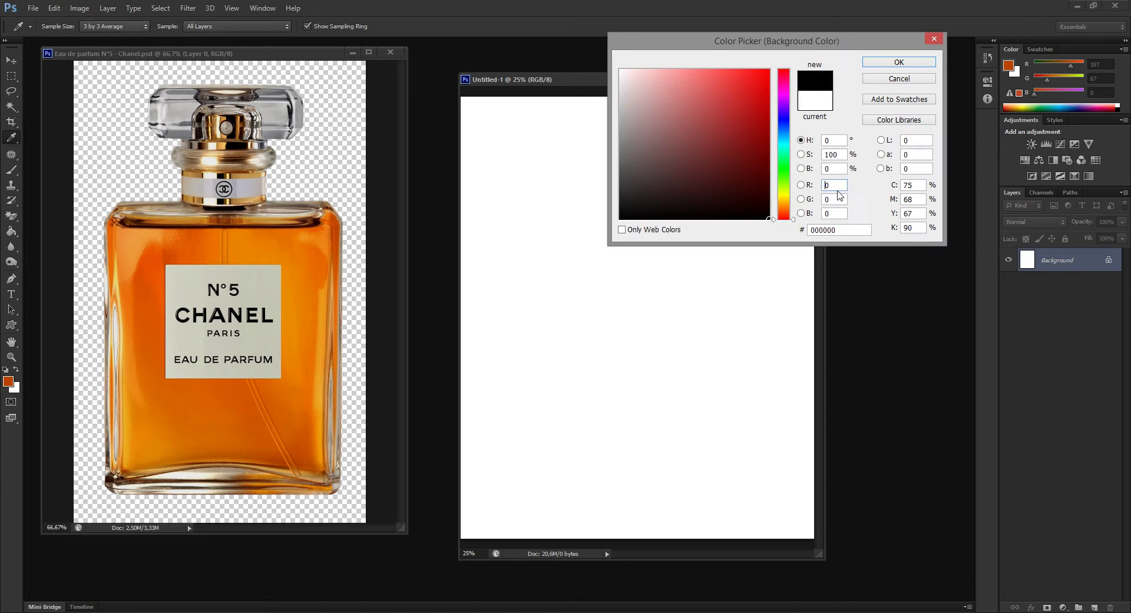
{"action": "left_click", "coordinate": [899, 62]}
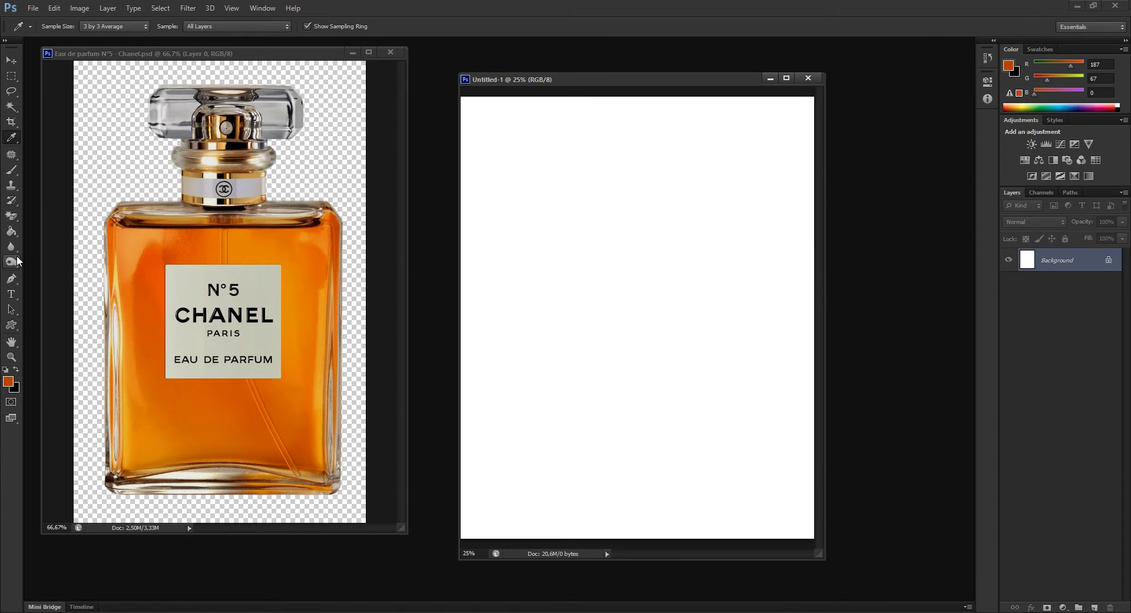
{"action": "left_click", "coordinate": [11, 231]}
{"action": "left_click", "coordinate": [51, 230]}
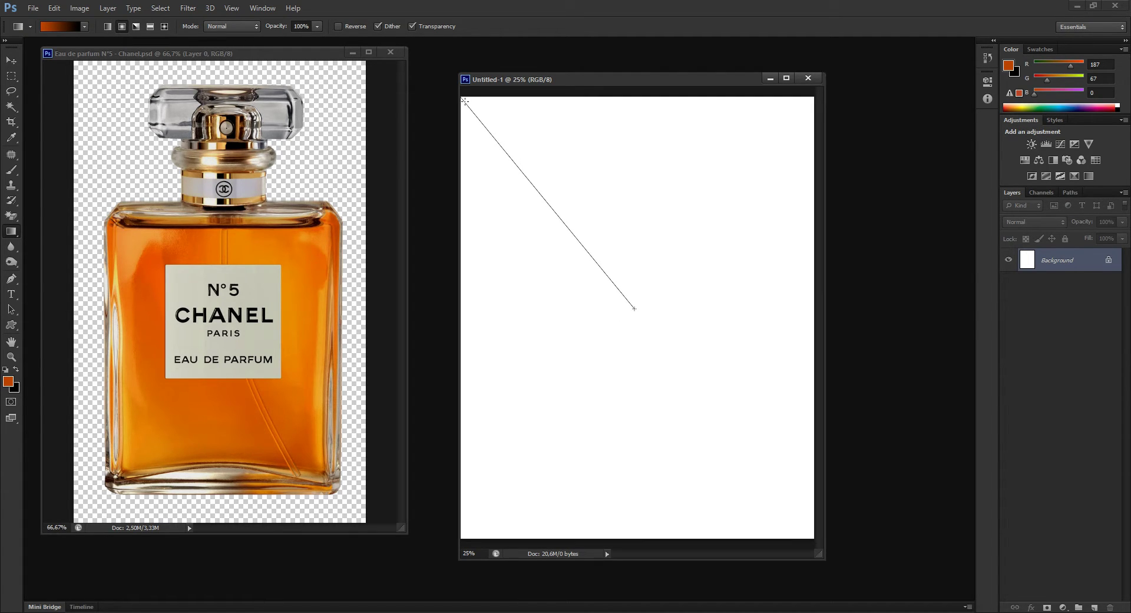
Draw an orange-to-black radial gradient from the canvas centre toward the top-left, redrawing until the vignette looks right.
{"action": "left_click_drag", "start_coordinate": [599, 257], "coordinate": [465, 97]}
{"action": "left_click_drag", "start_coordinate": [644, 308], "coordinate": [555, 197]}
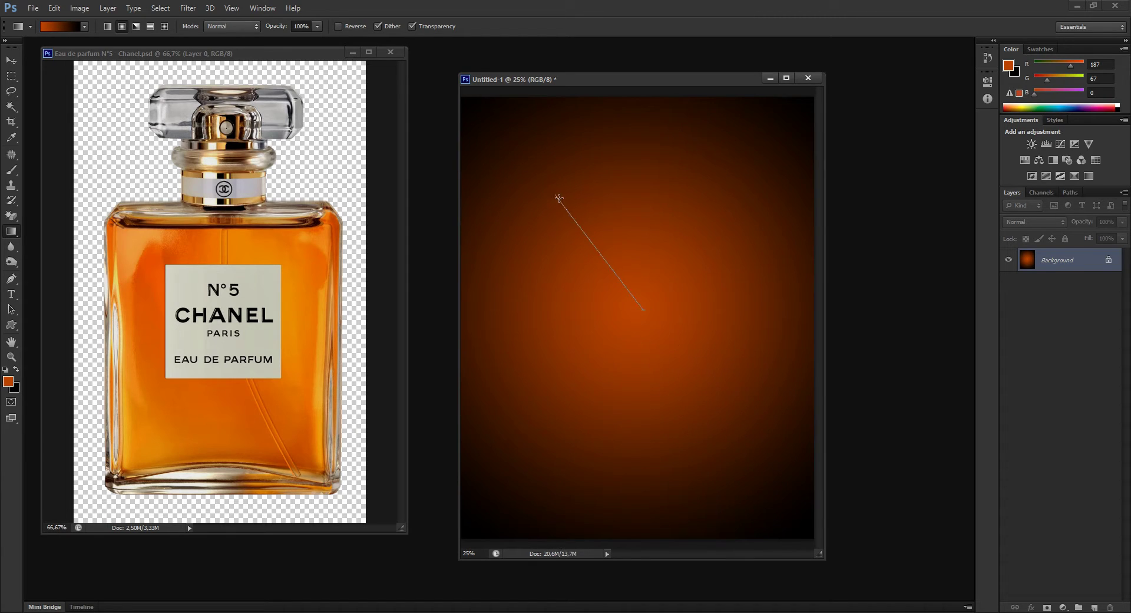
{"action": "left_click_drag", "start_coordinate": [646, 322], "coordinate": [538, 177]}
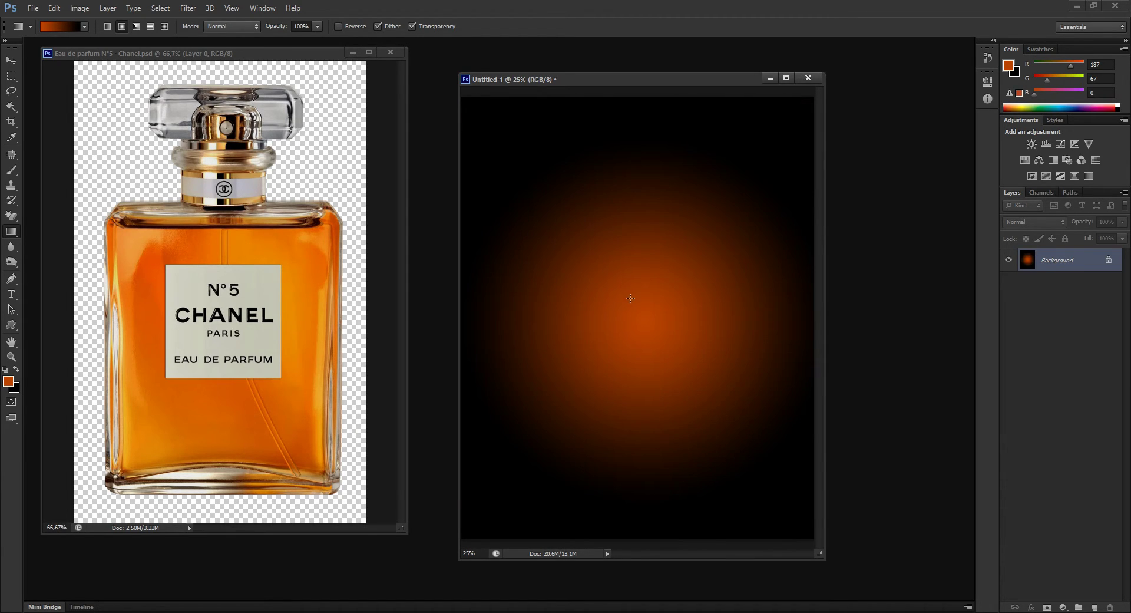
{"action": "left_click_drag", "start_coordinate": [625, 303], "coordinate": [521, 155]}
{"action": "left_click_drag", "start_coordinate": [653, 337], "coordinate": [537, 172]}
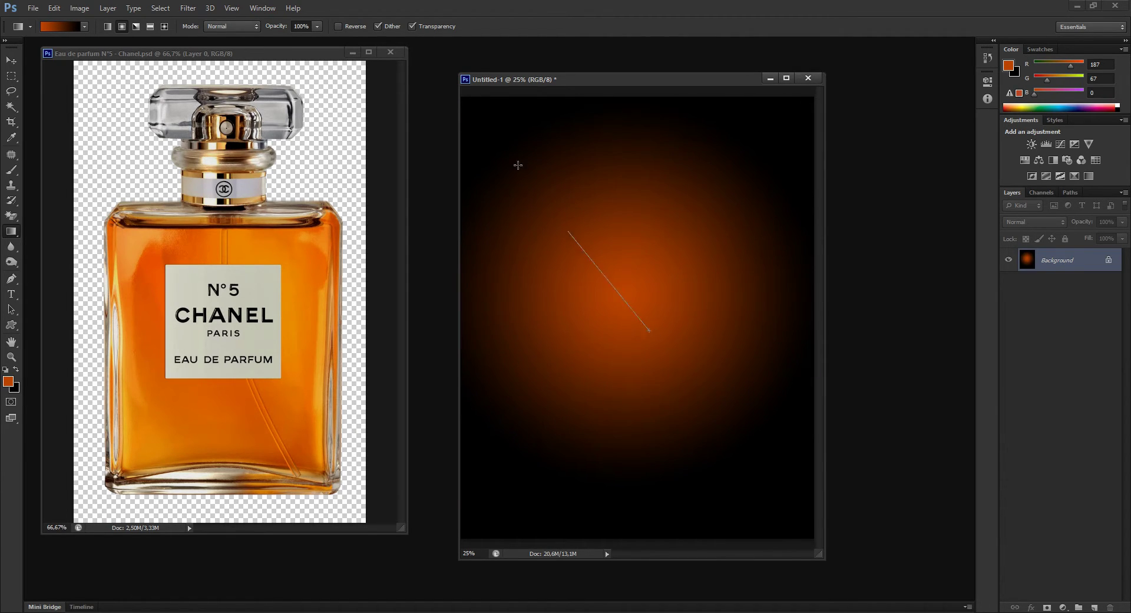
{"action": "mouse_move", "coordinate": [653, 311]}
{"action": "left_mouse_down"}
{"action": "mouse_move", "coordinate": [544, 193]}
{"action": "mouse_move", "coordinate": [518, 147]}
{"action": "left_mouse_up"}
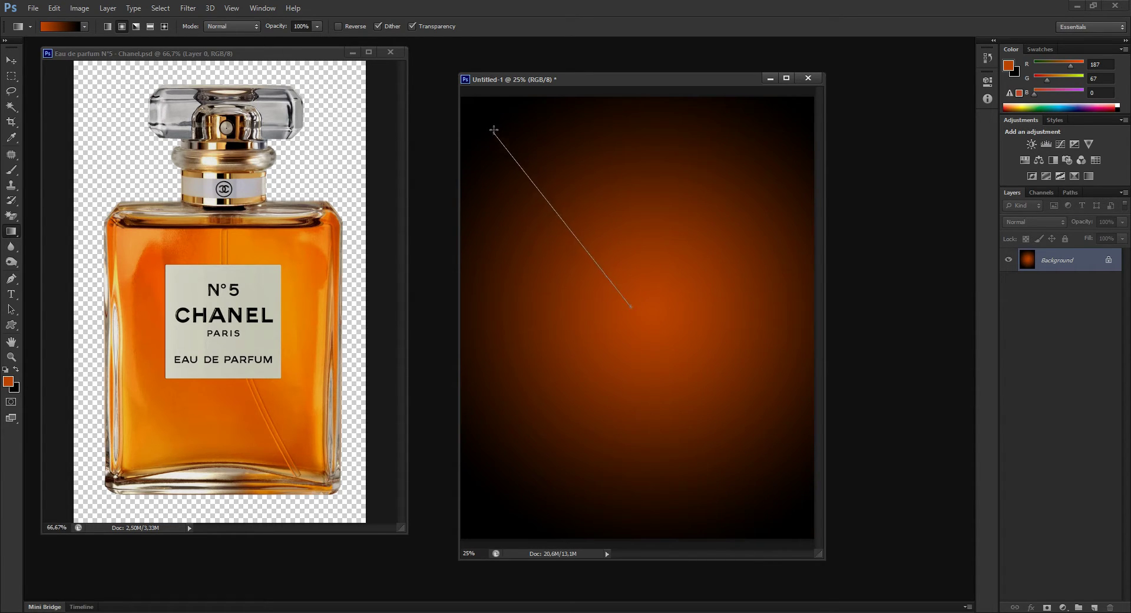
{"action": "left_click_drag", "start_coordinate": [577, 242], "coordinate": [489, 113]}
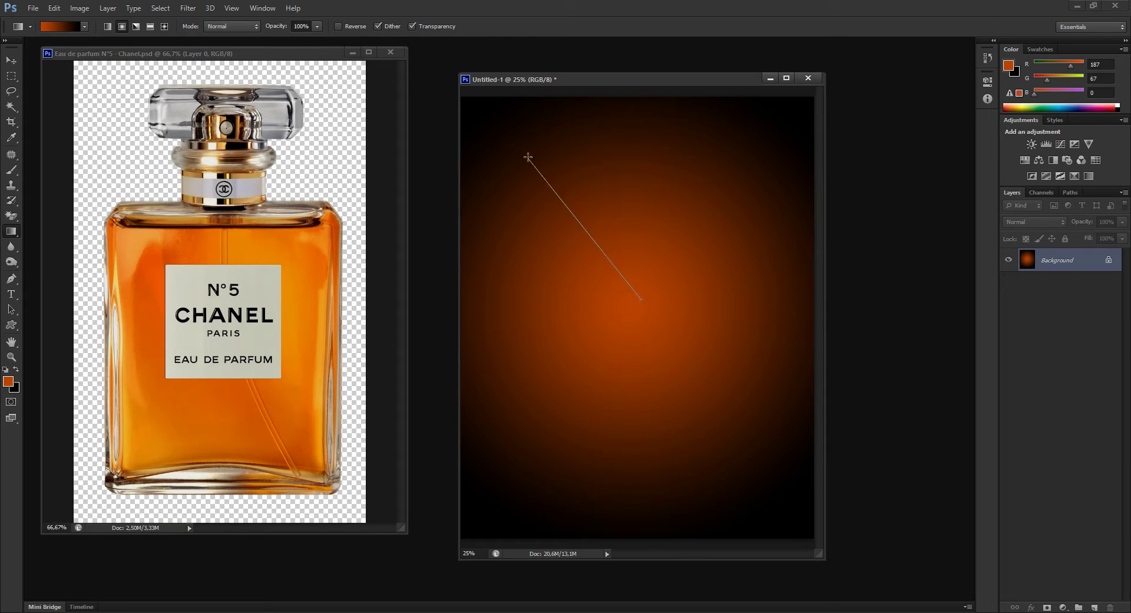
{"action": "left_click_drag", "start_coordinate": [645, 303], "coordinate": [514, 142]}
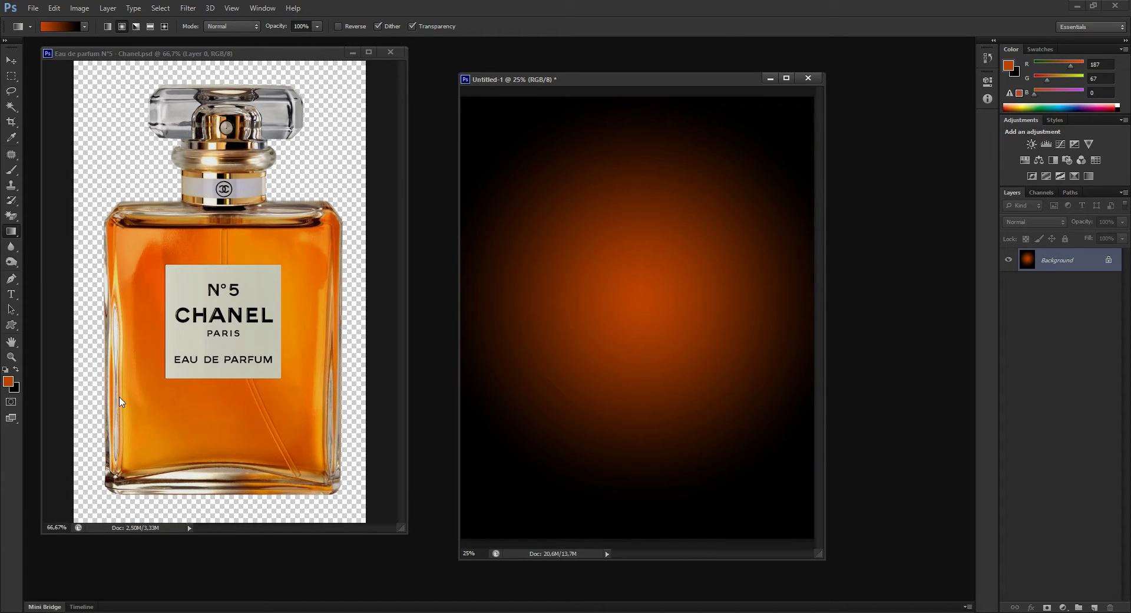
{"action": "left_click", "coordinate": [13, 61]}
Copy the bottle into Untitled-1 as Layer 1 and close the original Chanel file.
{"action": "left_click_drag", "start_coordinate": [263, 361], "coordinate": [643, 366]}
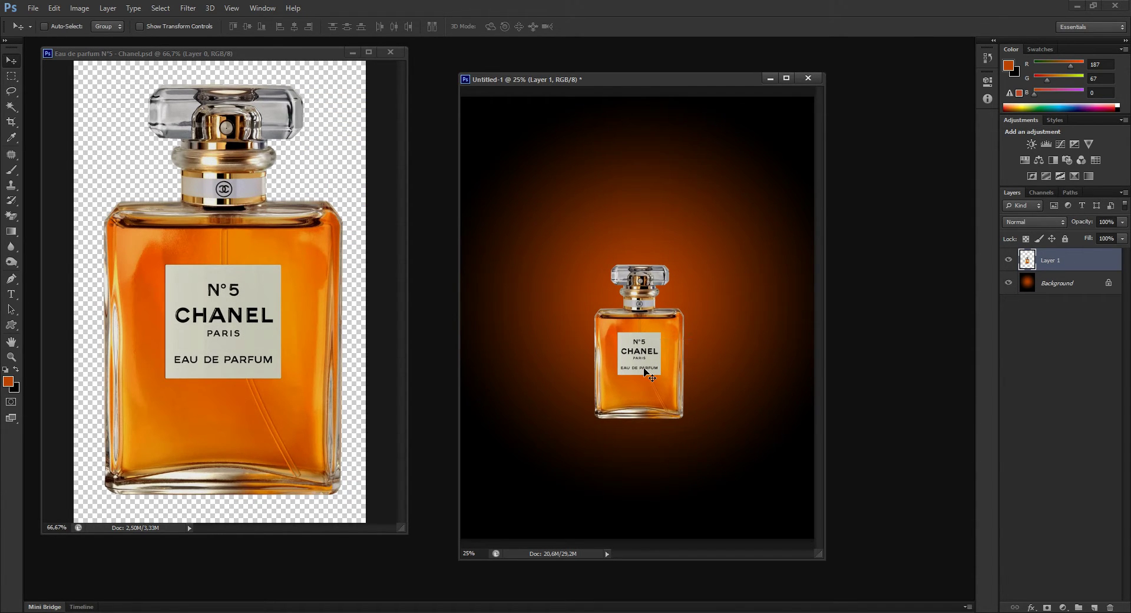
{"action": "key", "text": "z"}
{"action": "left_click", "coordinate": [641, 365]}
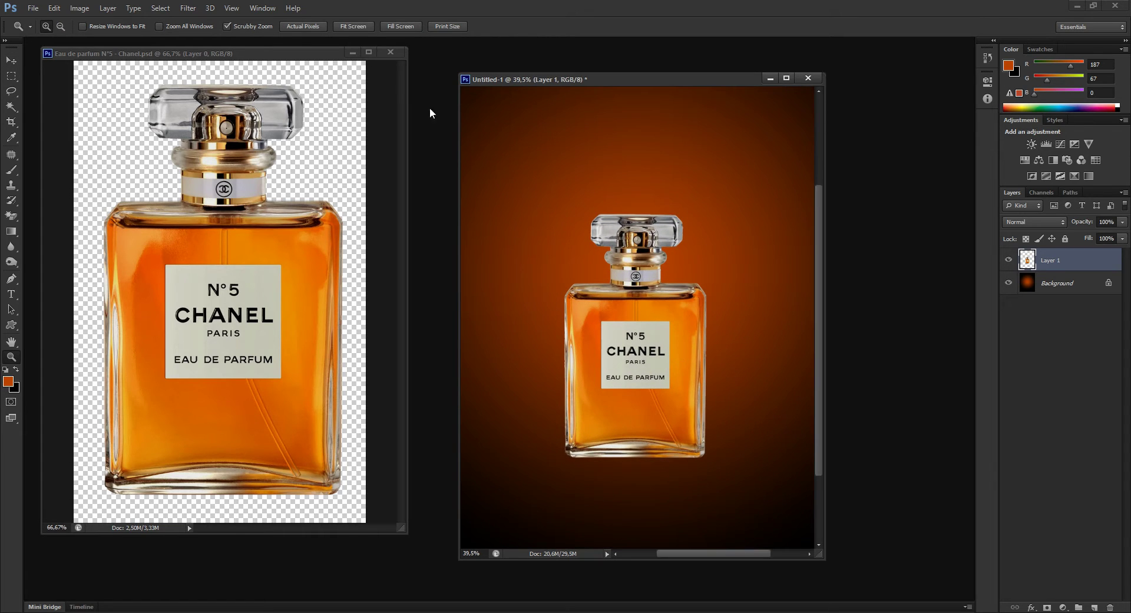
{"action": "left_click", "coordinate": [390, 52]}
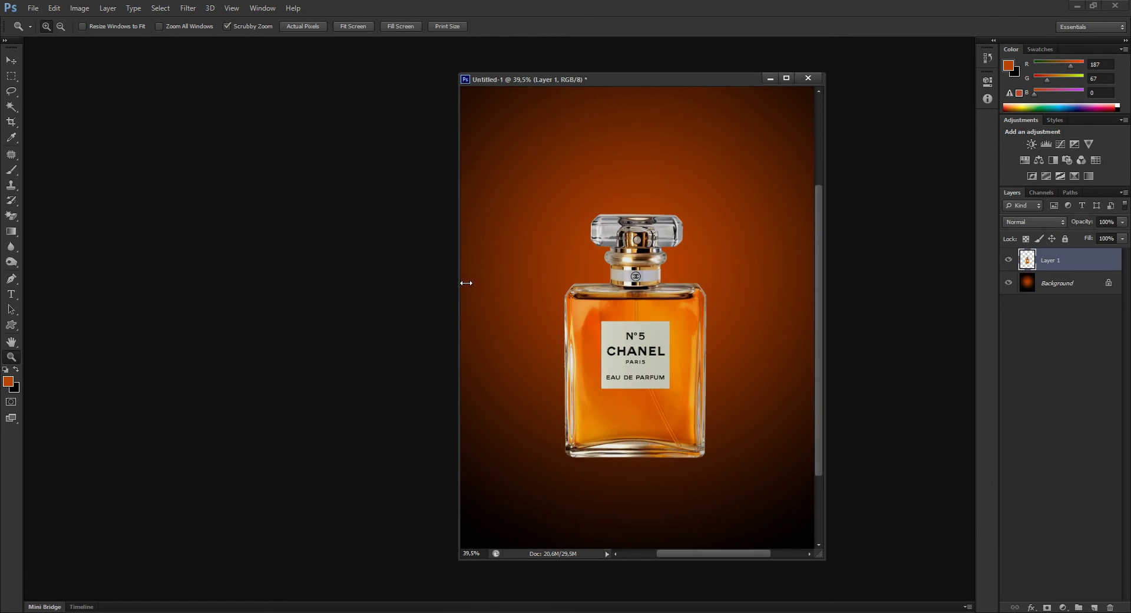
Convert the locked Background layer into editable Layer 0.
{"action": "left_click_drag", "start_coordinate": [466, 283], "coordinate": [215, 283]}
{"action": "left_click_drag", "start_coordinate": [575, 361], "coordinate": [580, 347]}
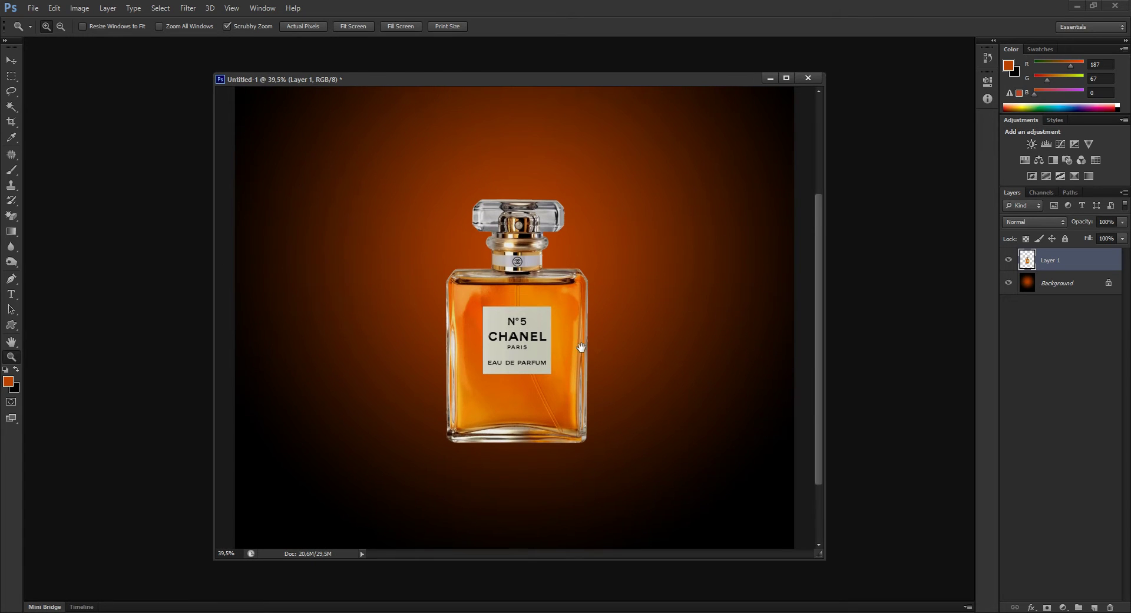
{"action": "left_click", "coordinate": [1086, 285]}
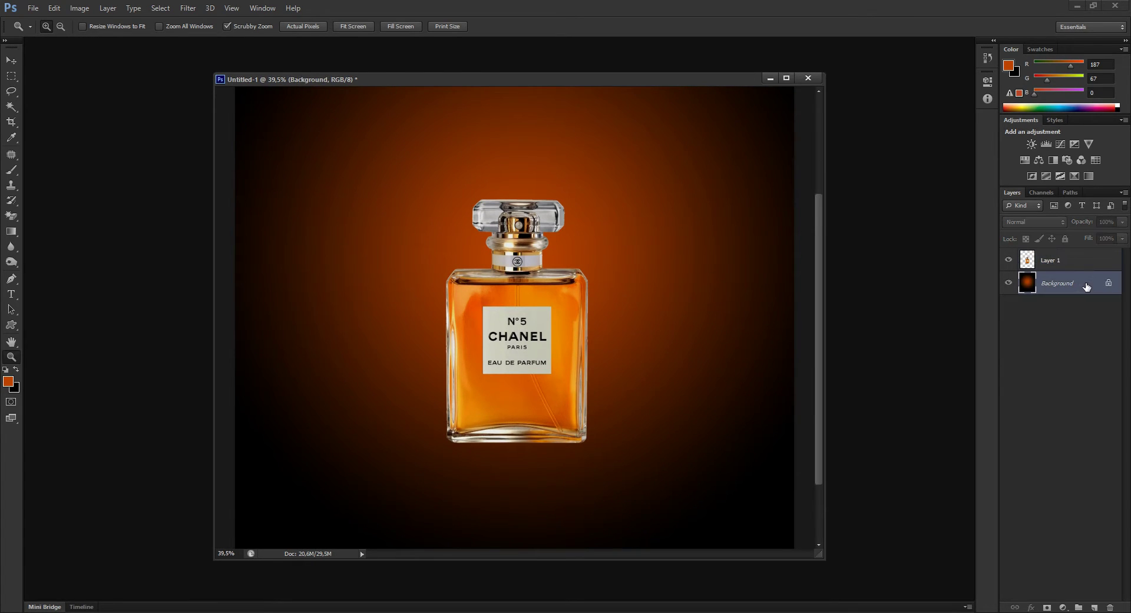
{"action": "double_click", "coordinate": [1086, 286]}
{"action": "left_click", "coordinate": [667, 201]}
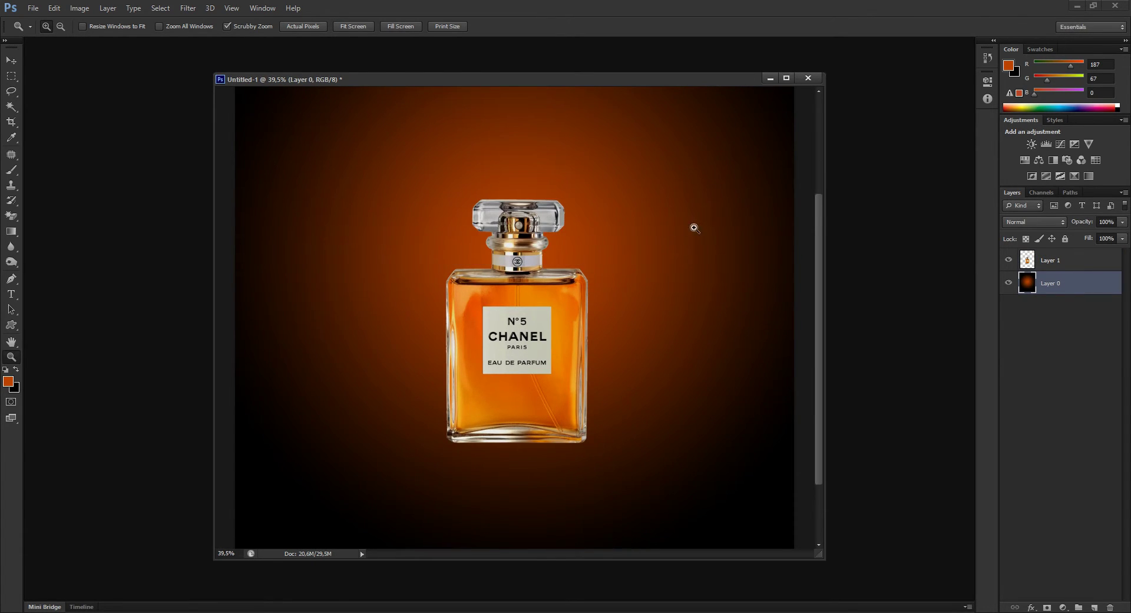
{"action": "left_click_drag", "start_coordinate": [695, 228], "coordinate": [573, 225]}
Crop the canvas to a tight portrait frame around the bottle, trimming the dark outer margins.
{"action": "key", "text": "c"}
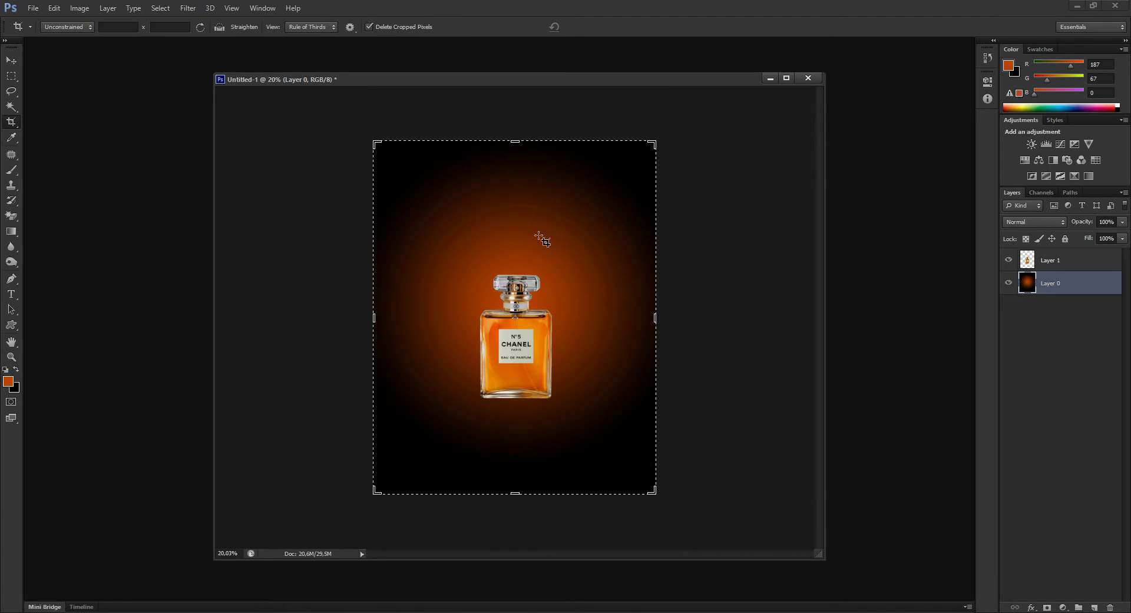
{"action": "left_click_drag", "start_coordinate": [518, 143], "coordinate": [522, 173]}
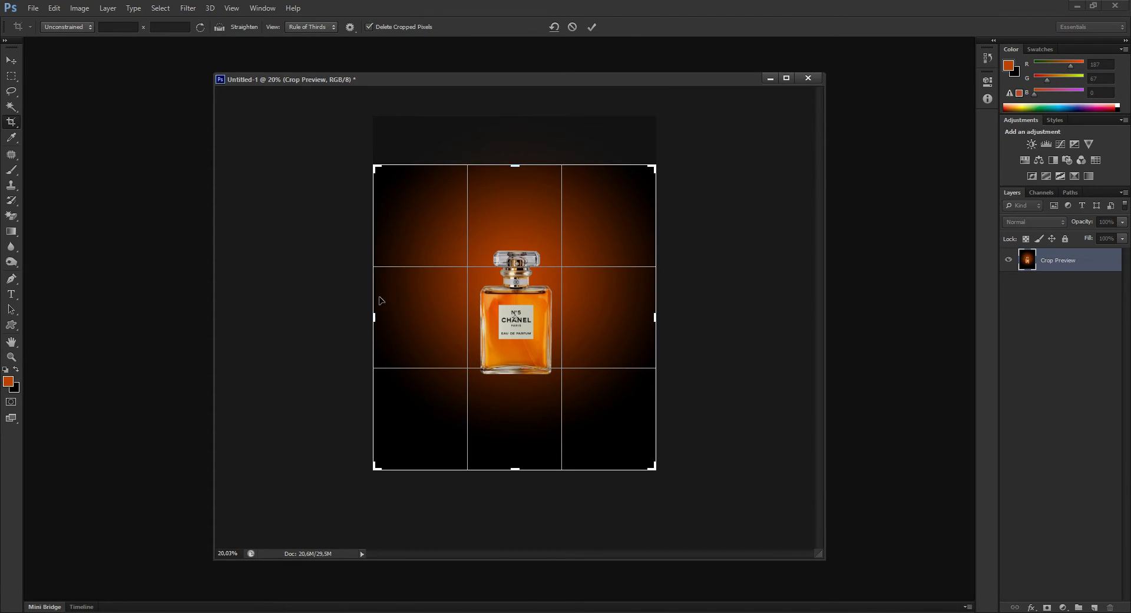
{"action": "left_click_drag", "start_coordinate": [380, 319], "coordinate": [401, 319]}
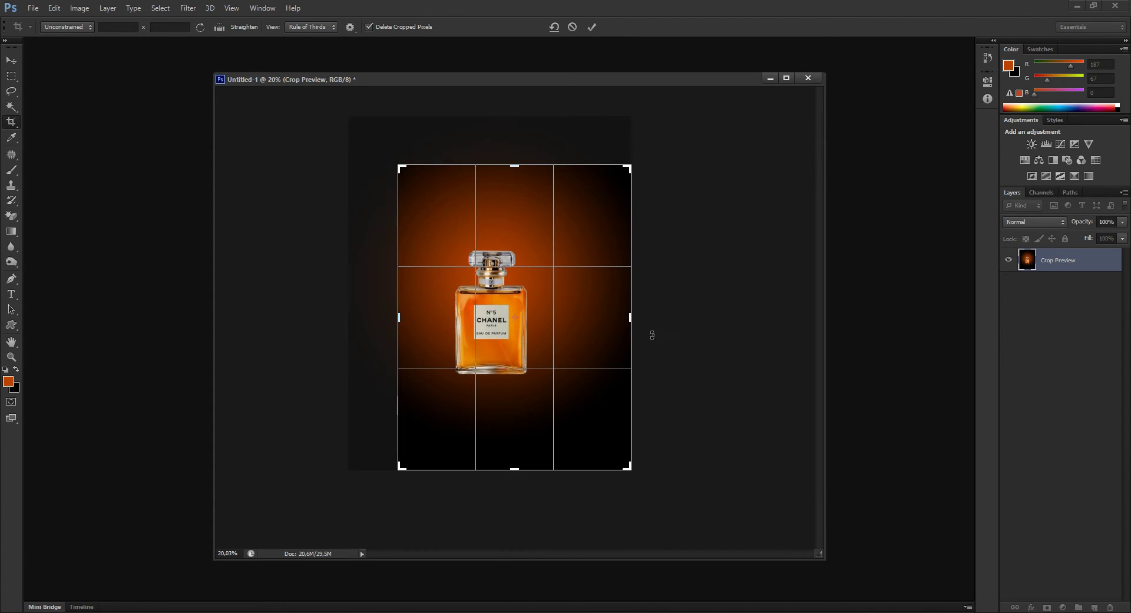
{"action": "left_click_drag", "start_coordinate": [634, 329], "coordinate": [611, 321]}
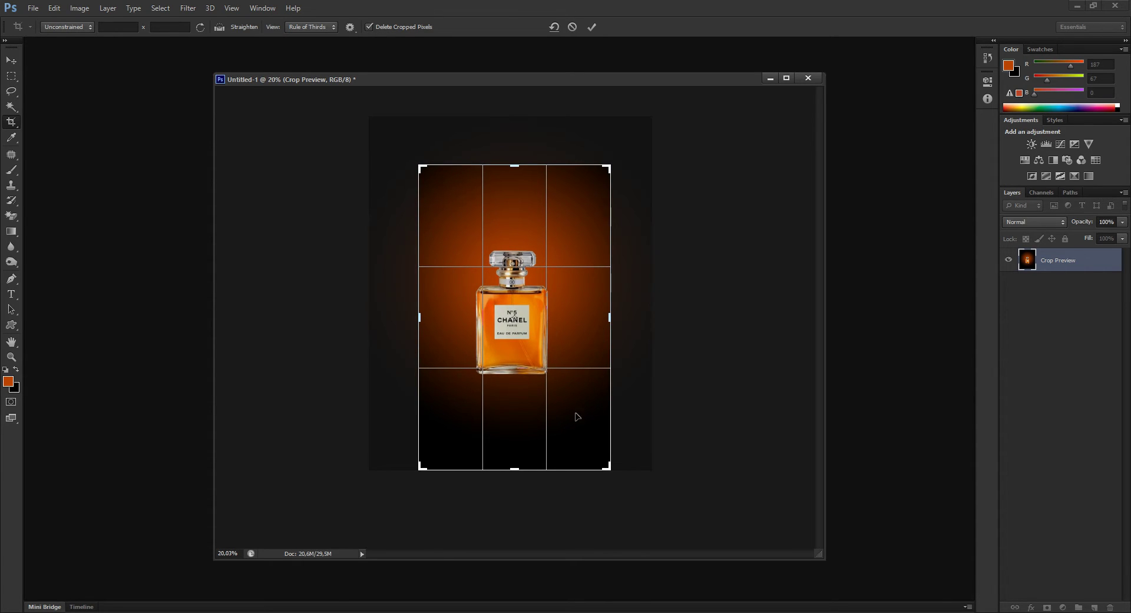
{"action": "left_click_drag", "start_coordinate": [524, 471], "coordinate": [525, 414]}
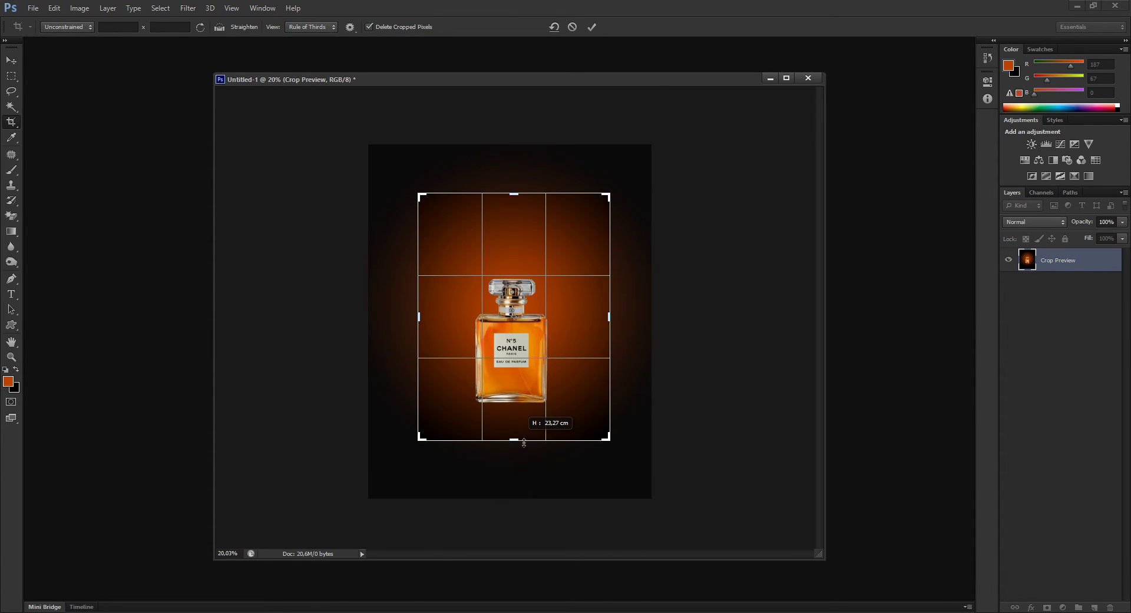
{"action": "left_click_drag", "start_coordinate": [613, 327], "coordinate": [605, 323]}
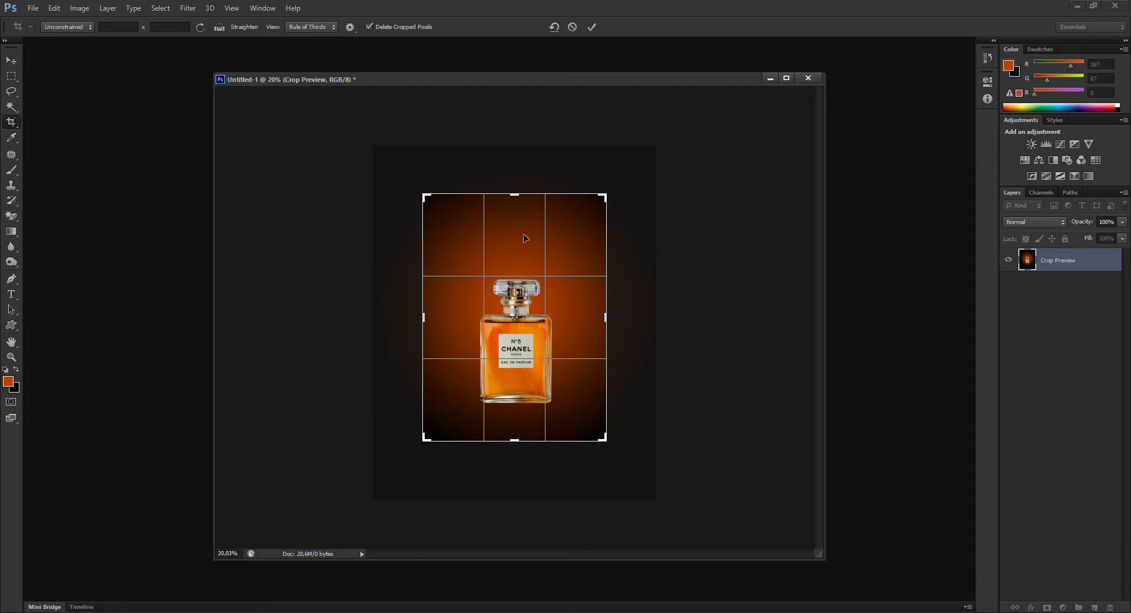
{"action": "left_click_drag", "start_coordinate": [520, 201], "coordinate": [520, 214]}
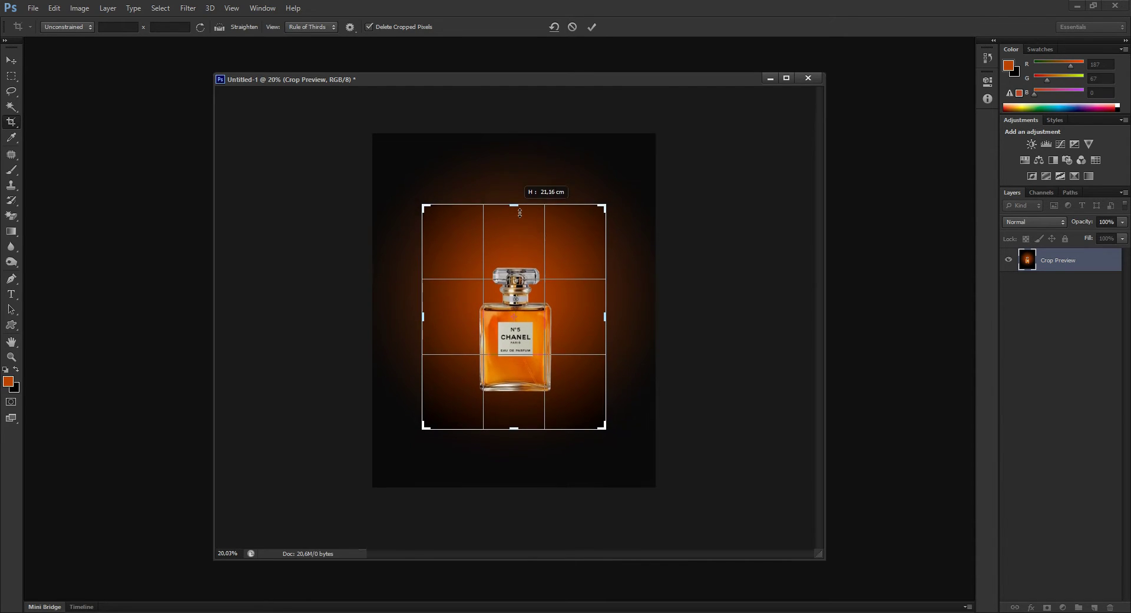
{"action": "left_click_drag", "start_coordinate": [517, 435], "coordinate": [518, 441]}
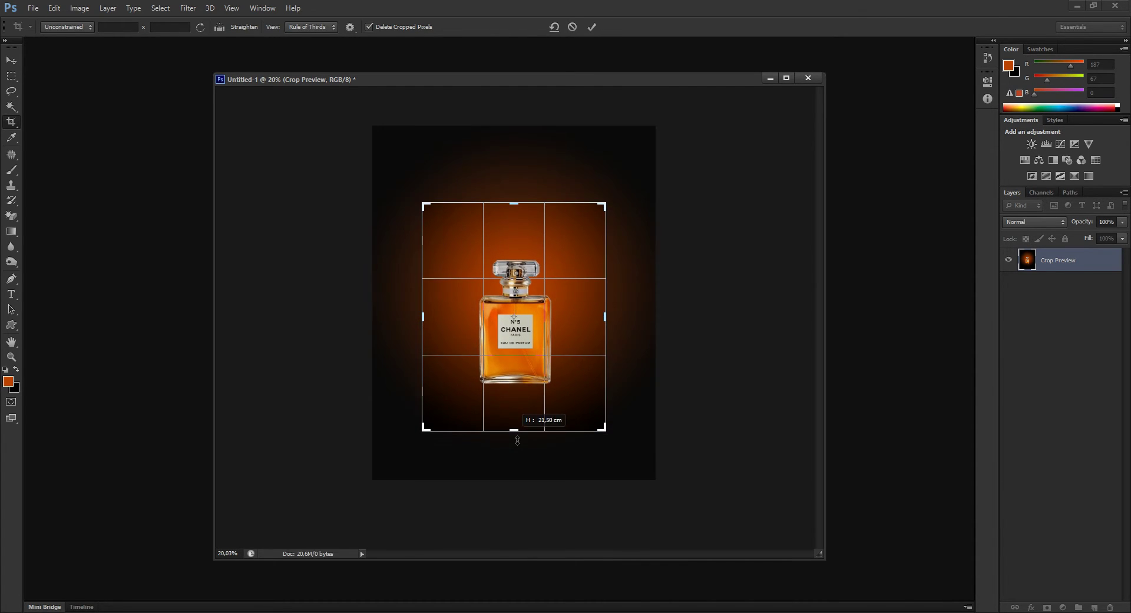
{"action": "double_click", "coordinate": [533, 392]}
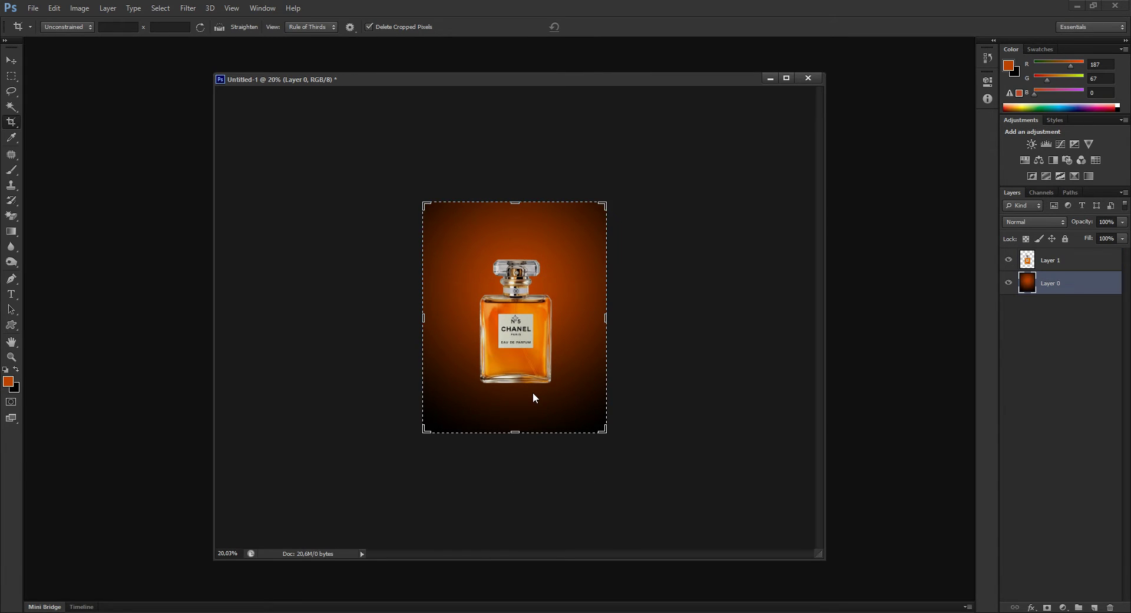
Nudge the bottle on Layer 1 slightly higher on the canvas.
{"action": "key", "text": "v"}
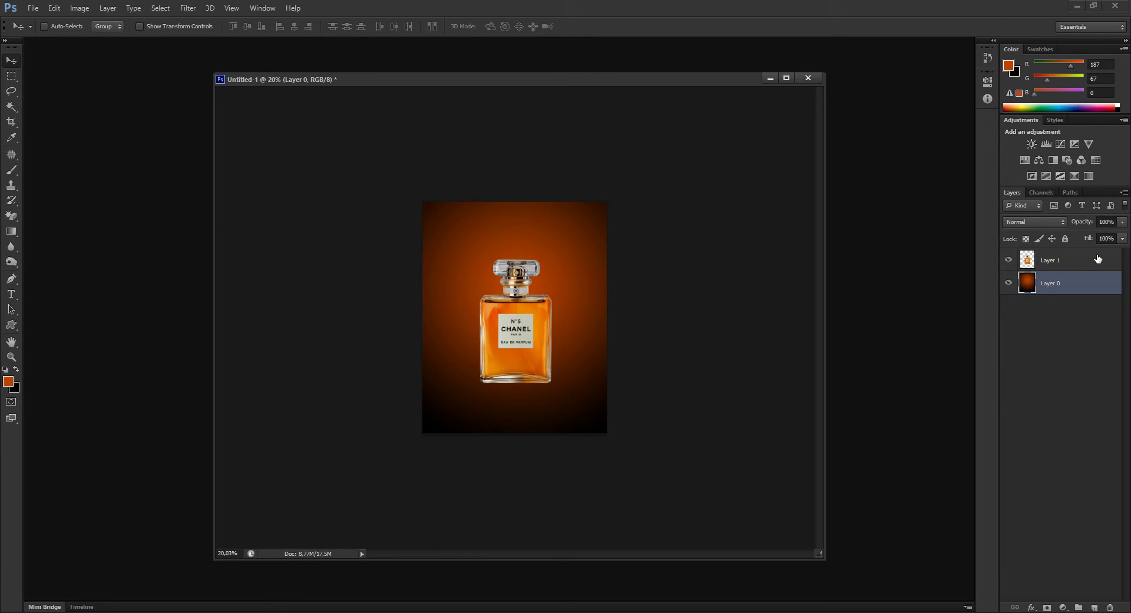
{"action": "left_click", "coordinate": [1098, 259]}
{"action": "left_click_drag", "start_coordinate": [525, 352], "coordinate": [556, 363]}
{"action": "key", "text": "z"}
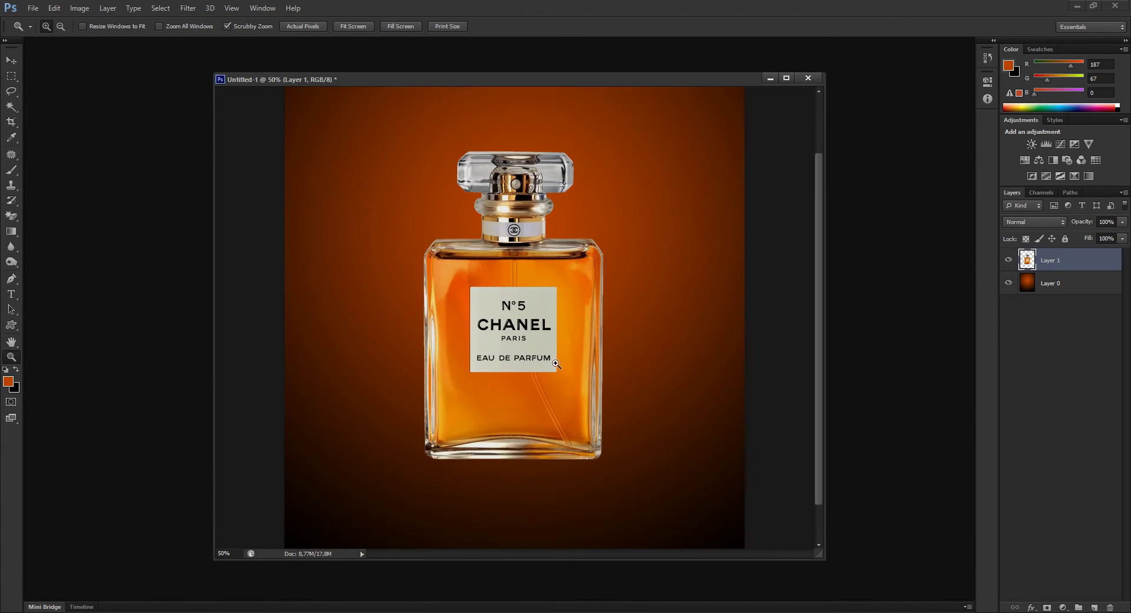
{"action": "scroll", "coordinate": [560, 354], "scroll_direction": "down", "scroll_amount": 2}
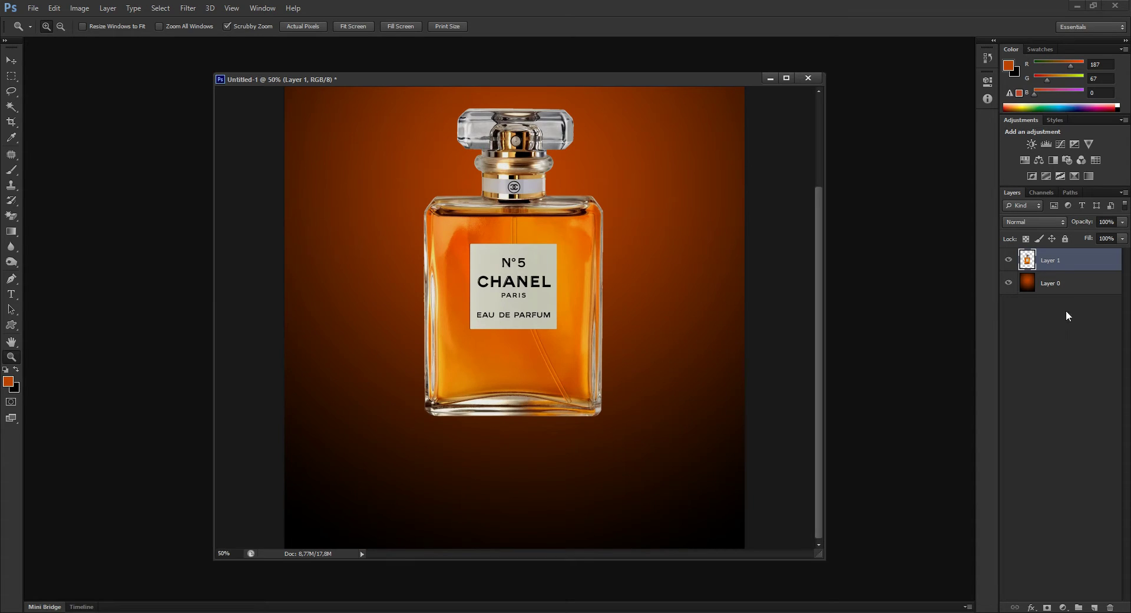
Add a new empty Layer 2 and select the strip across the canvas below the bottle.
{"action": "left_click", "coordinate": [1095, 606]}
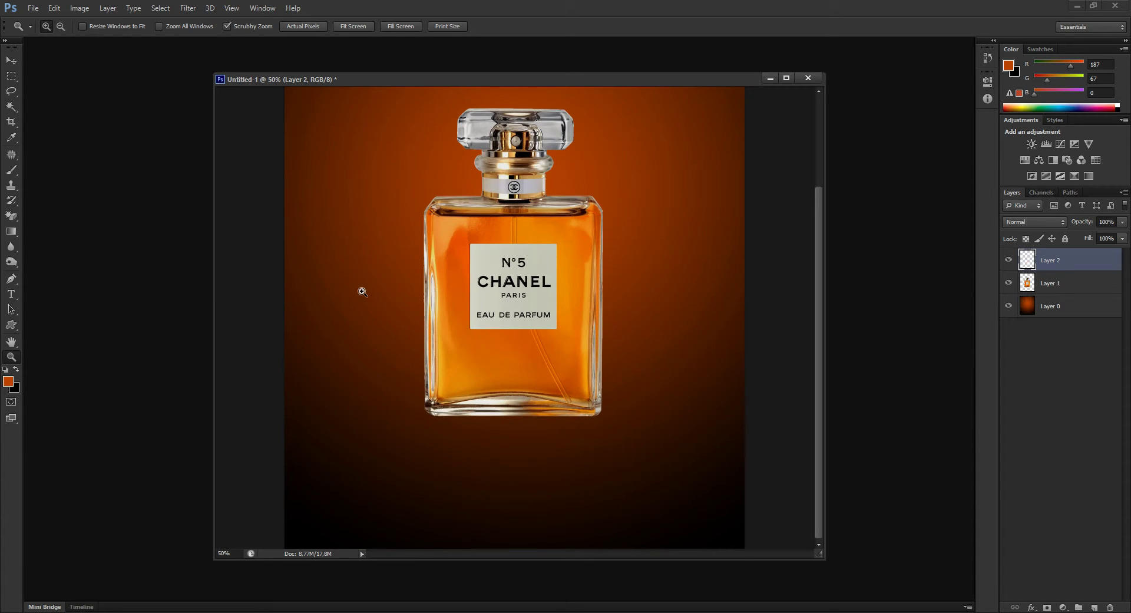
{"action": "left_click", "coordinate": [11, 76]}
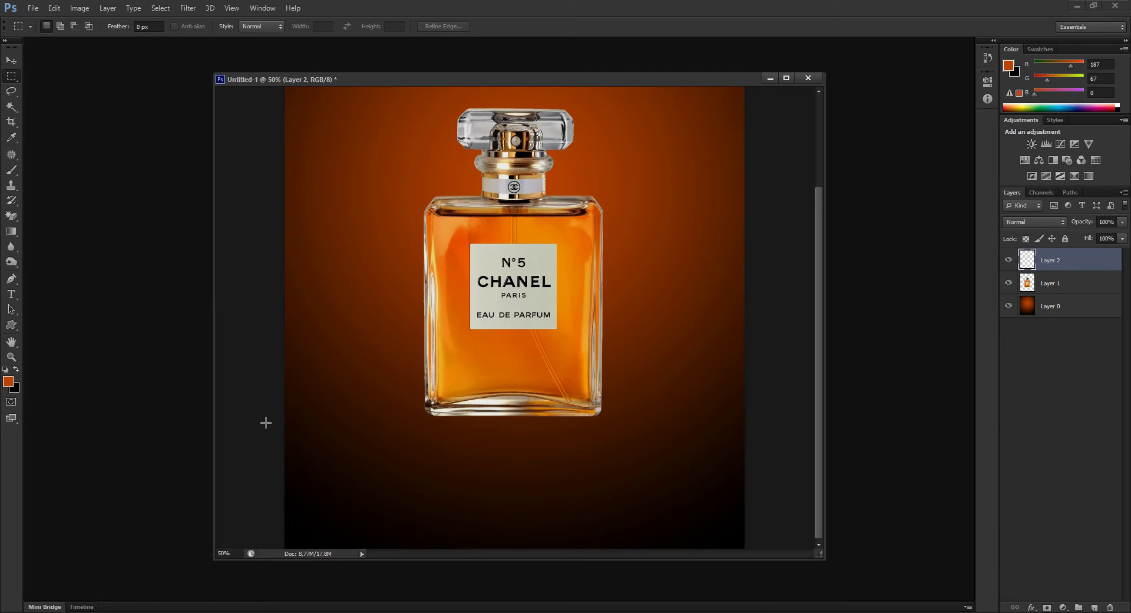
{"action": "left_click_drag", "start_coordinate": [266, 423], "coordinate": [796, 590]}
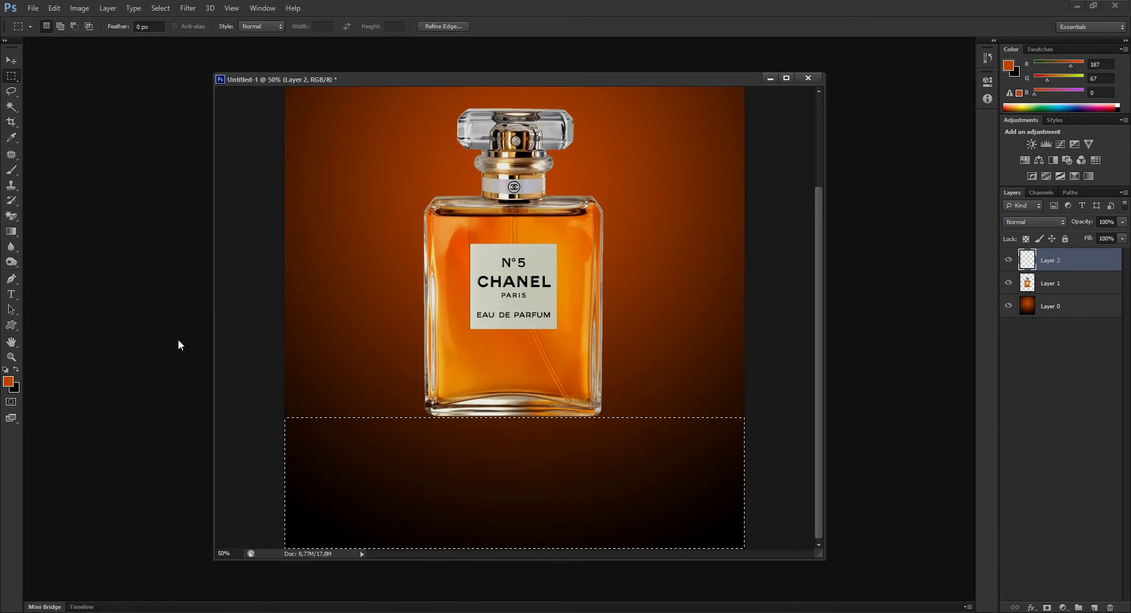
Fill the strip below the bottle with a linear black-to-orange floor gradient.
{"action": "left_click", "coordinate": [11, 231]}
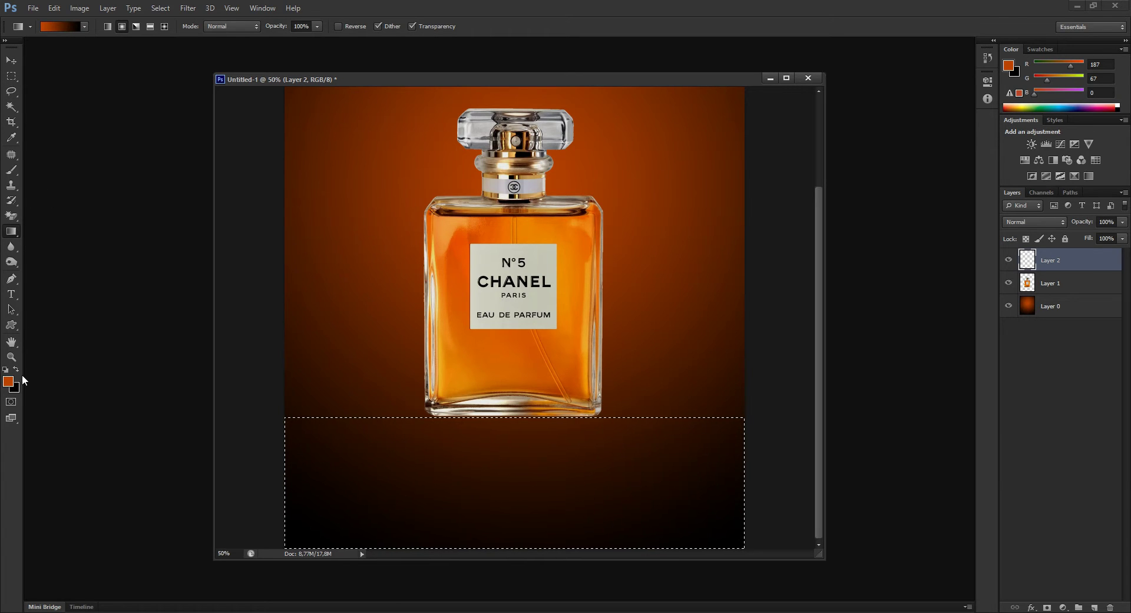
{"action": "key", "text": "x"}
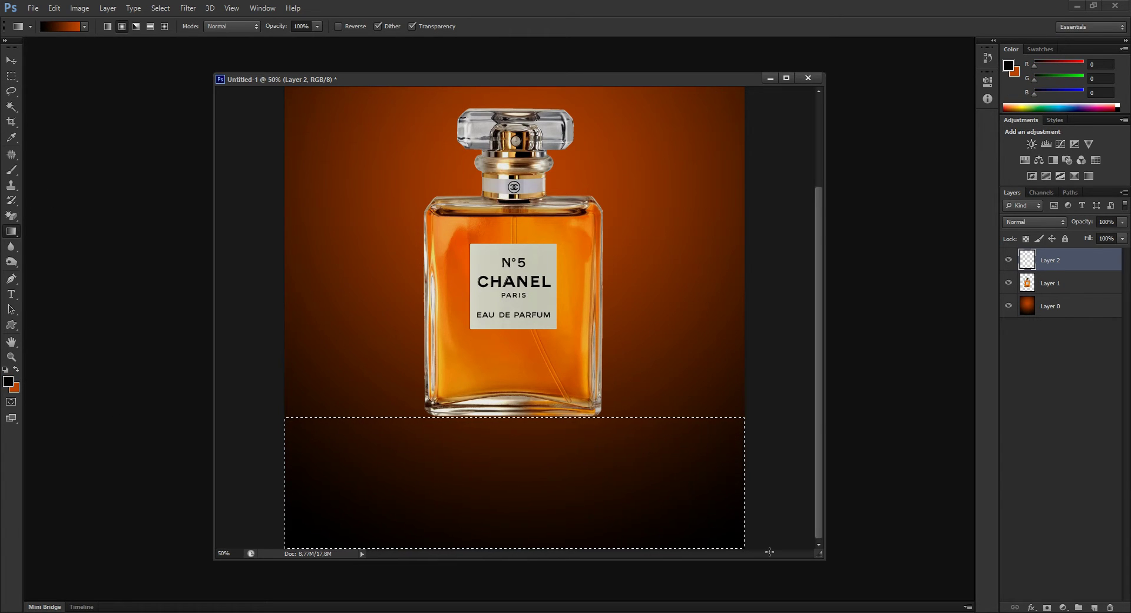
{"action": "key", "text": "ctrl+0"}
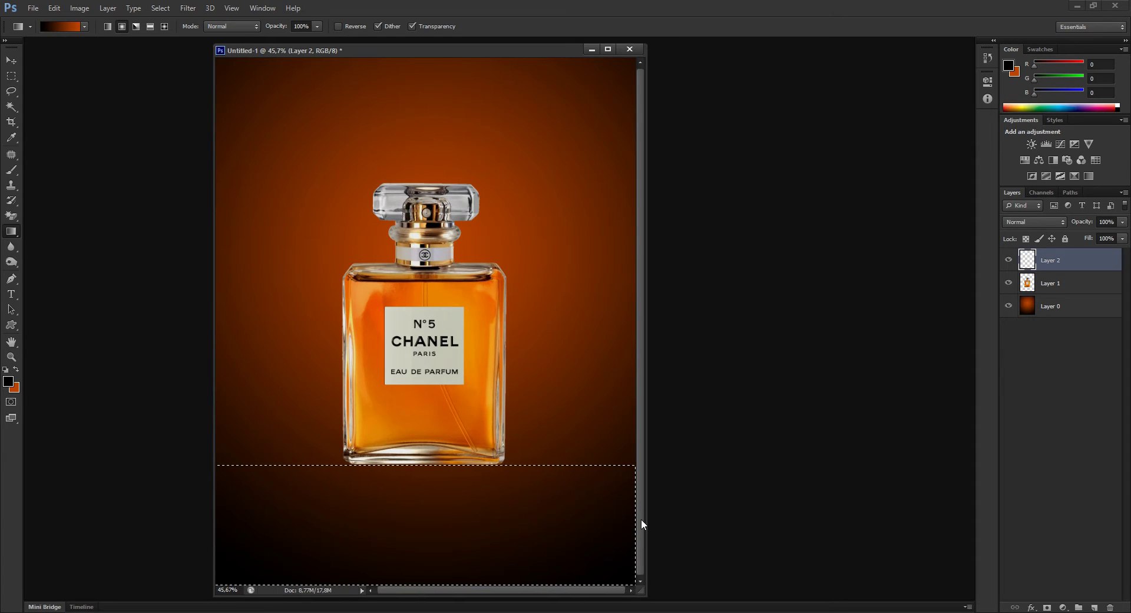
{"action": "left_click_drag", "start_coordinate": [640, 506], "coordinate": [800, 508]}
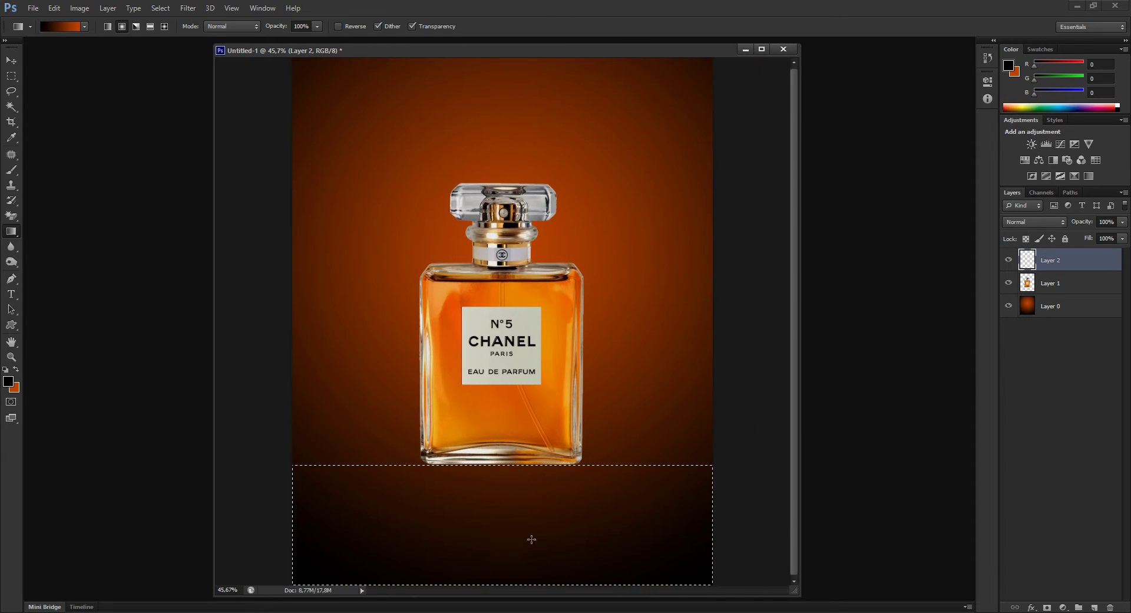
{"action": "left_click_drag", "start_coordinate": [508, 573], "coordinate": [509, 485]}
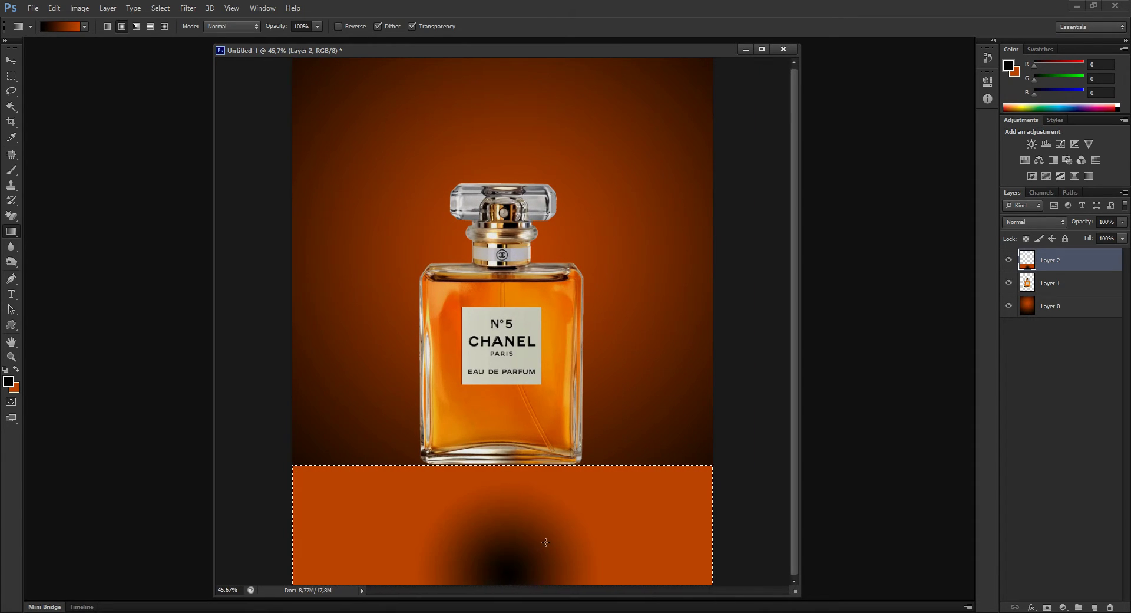
{"action": "left_click", "coordinate": [108, 26]}
{"action": "mouse_move", "coordinate": [511, 567]}
{"action": "left_mouse_down"}
{"action": "mouse_move", "coordinate": [510, 482]}
{"action": "mouse_move", "coordinate": [506, 554]}
{"action": "left_mouse_up"}
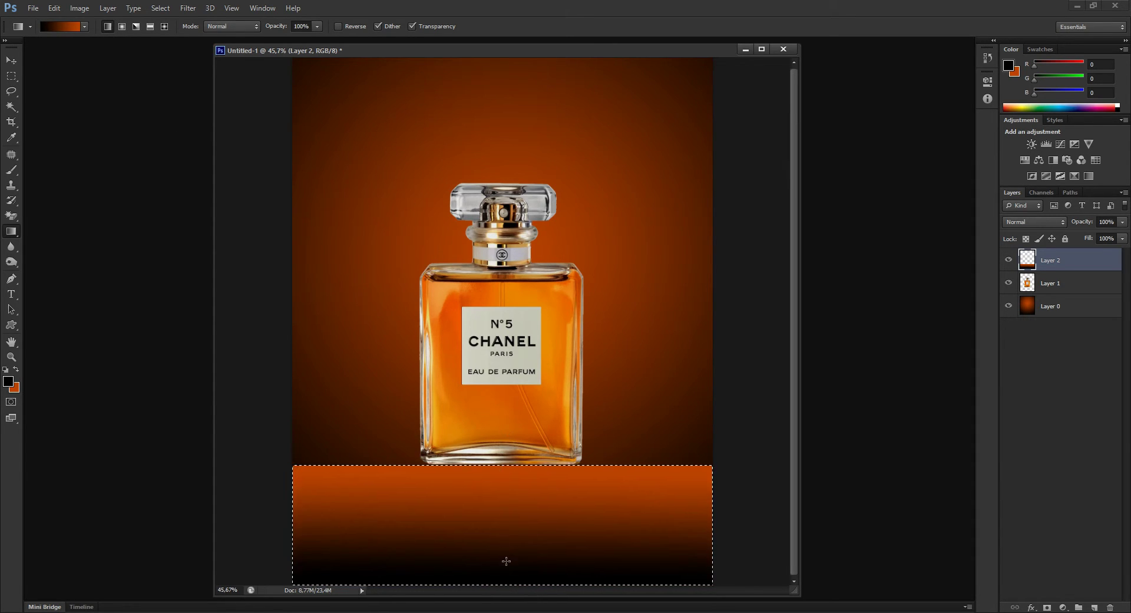
{"action": "left_click_drag", "start_coordinate": [496, 438], "coordinate": [508, 556]}
{"action": "left_click_drag", "start_coordinate": [502, 497], "coordinate": [505, 606]}
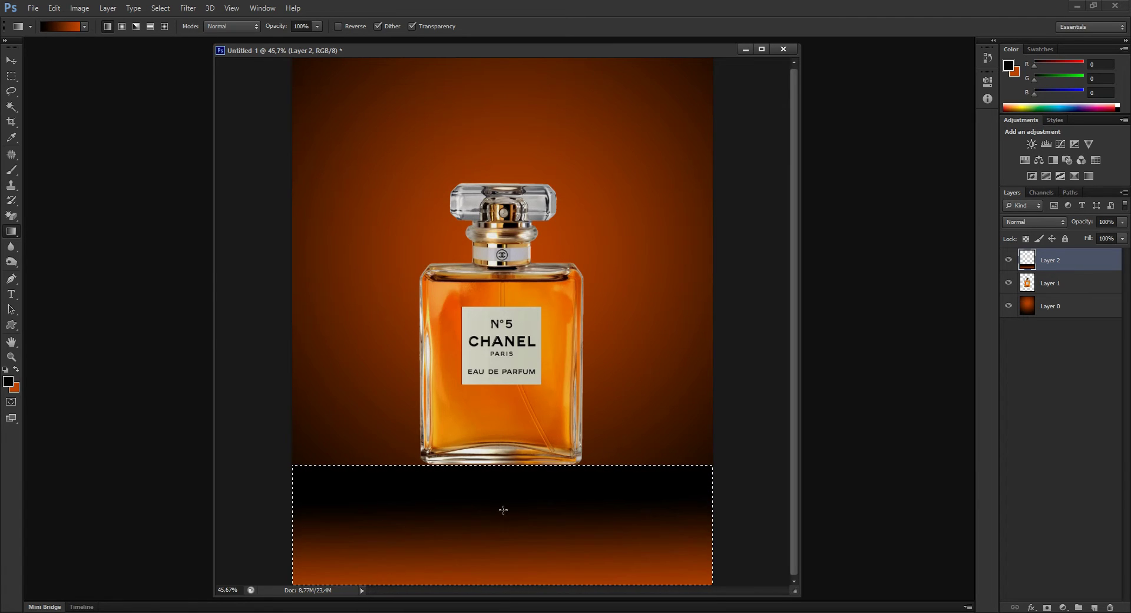
{"action": "left_click_drag", "start_coordinate": [492, 471], "coordinate": [501, 575]}
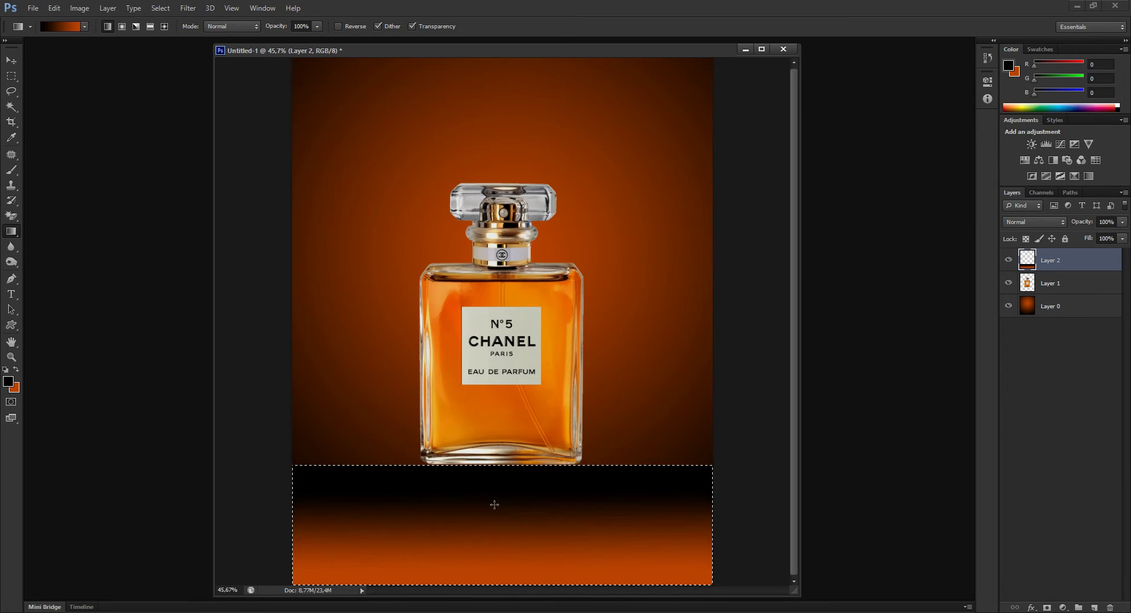
{"action": "left_click_drag", "start_coordinate": [494, 505], "coordinate": [502, 598]}
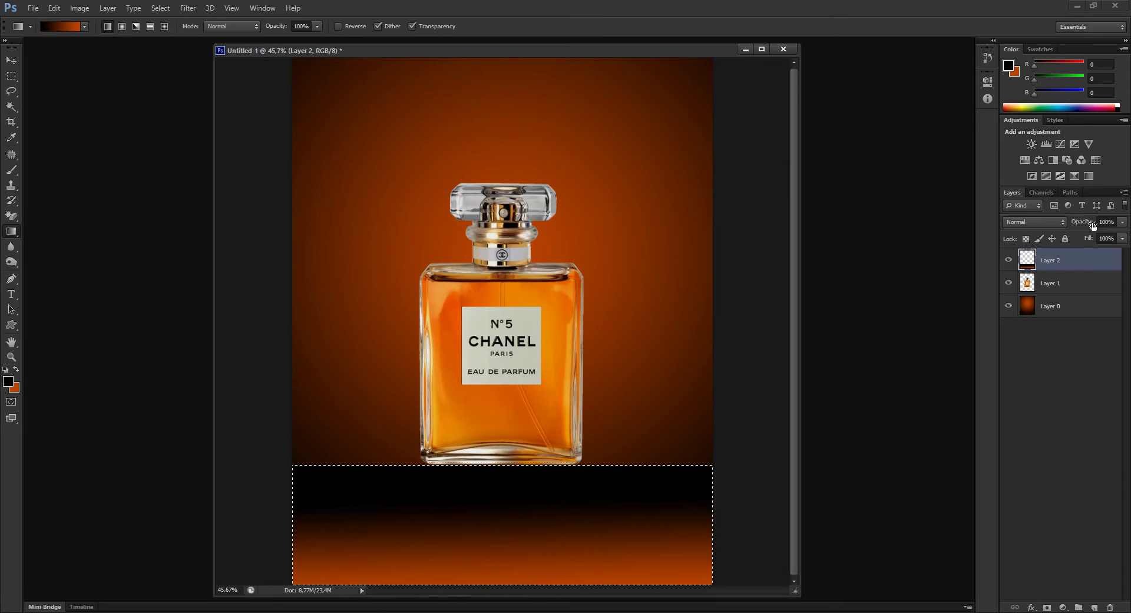
Lower Layer 2 to 73% opacity and clear the selection.
{"action": "left_click_drag", "start_coordinate": [1088, 226], "coordinate": [1084, 226]}
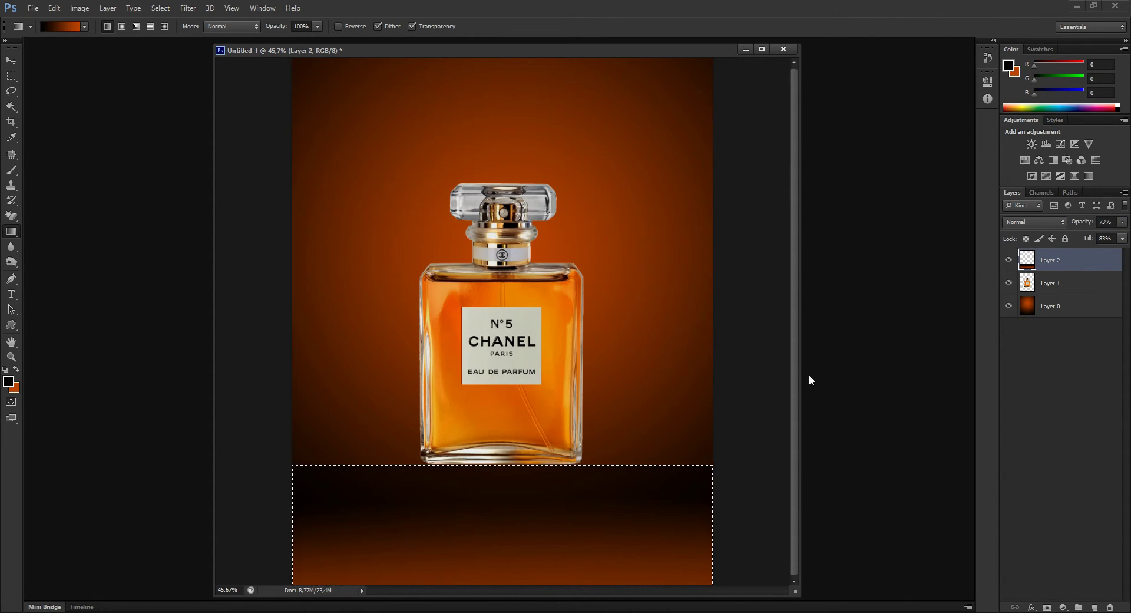
{"action": "left_click", "coordinate": [12, 76]}
{"action": "key", "text": "ctrl+d"}
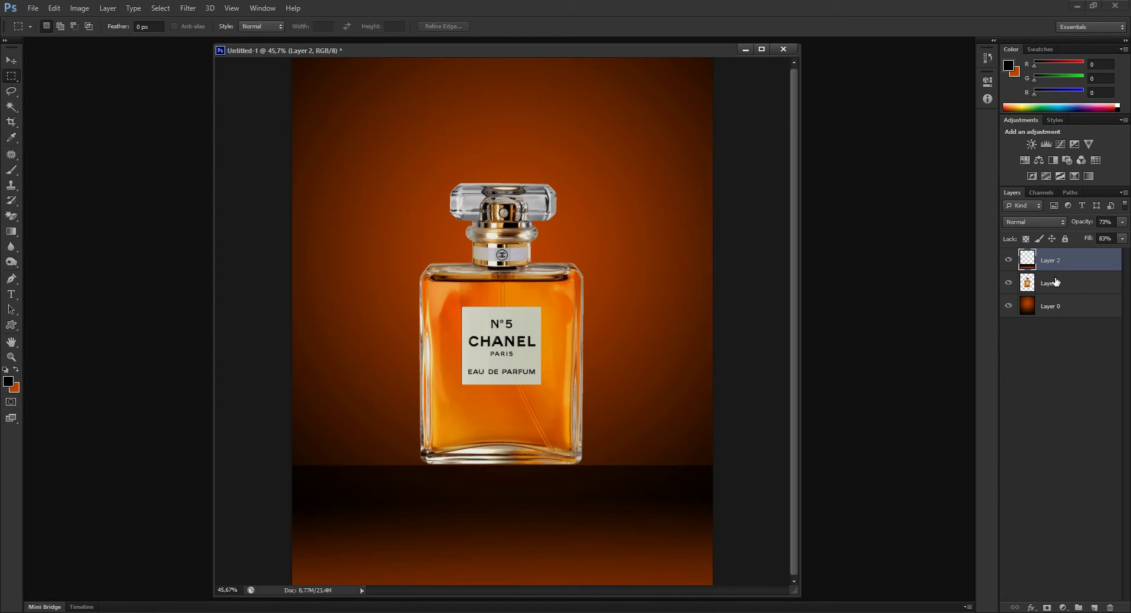
Place Layer 1 above the floor, lower the bottle onto it, and duplicate it as Layer 1 copy.
{"action": "left_click_drag", "start_coordinate": [1056, 282], "coordinate": [1084, 260]}
{"action": "key", "text": "v"}
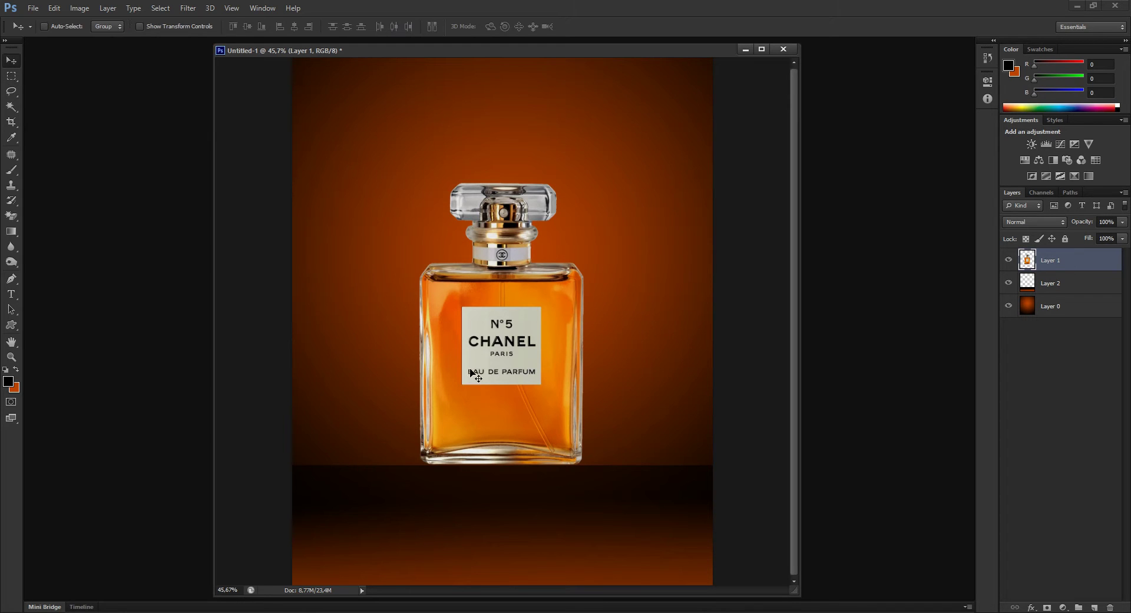
{"action": "mouse_move", "coordinate": [498, 362]}
{"action": "left_mouse_down"}
{"action": "mouse_move", "coordinate": [493, 388]}
{"action": "mouse_move", "coordinate": [504, 384]}
{"action": "left_mouse_up"}
{"action": "key", "text": "z"}
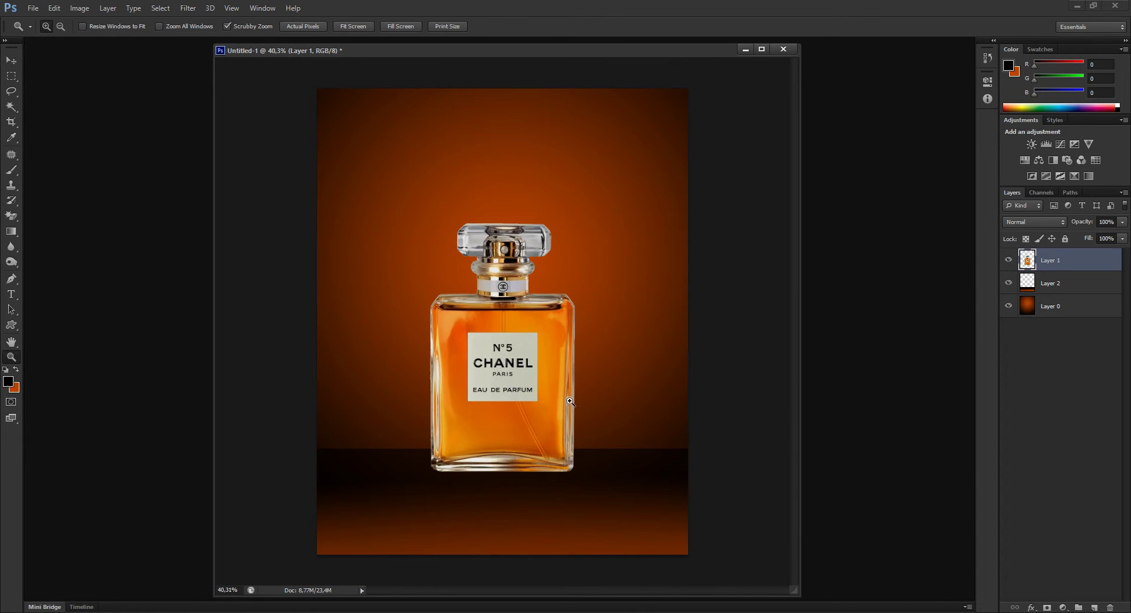
{"action": "key", "text": "v"}
{"action": "left_click_drag", "start_coordinate": [538, 394], "coordinate": [542, 391]}
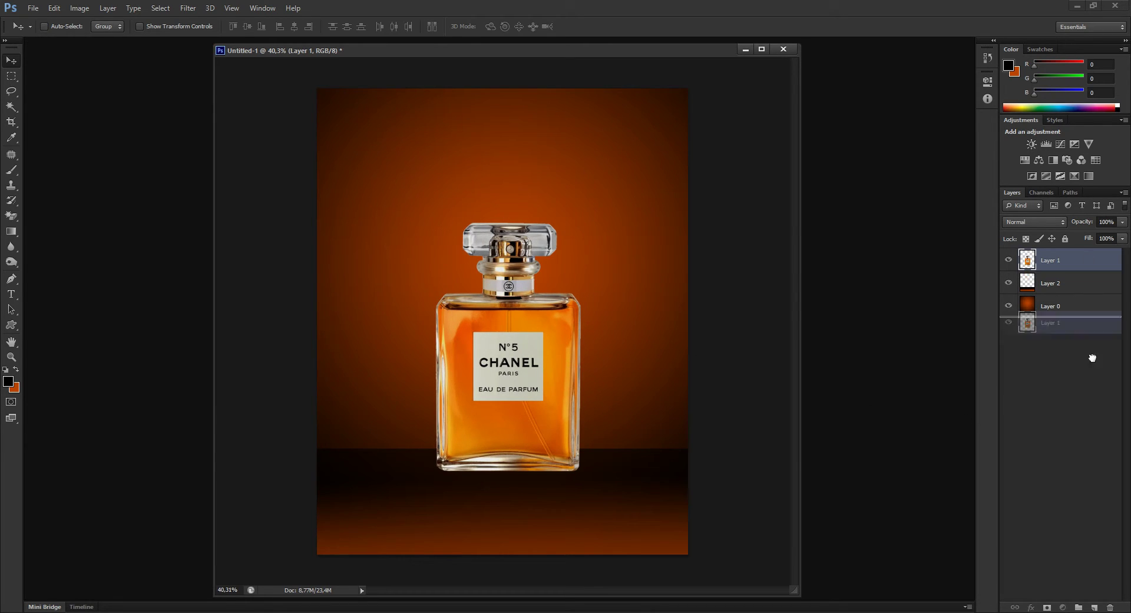
{"action": "left_click_drag", "start_coordinate": [1089, 261], "coordinate": [1094, 607]}
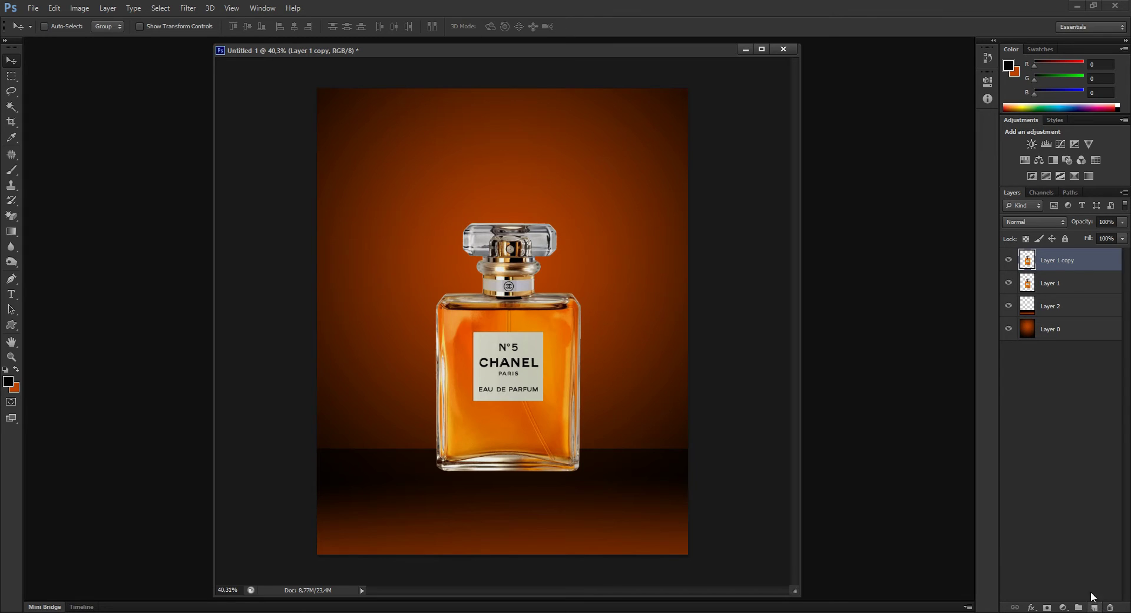
Flip Layer 1 copy vertically and place it beneath the bottle as a reflection.
{"action": "left_click", "coordinate": [54, 8]}
{"action": "mouse_move", "coordinate": [72, 238]}
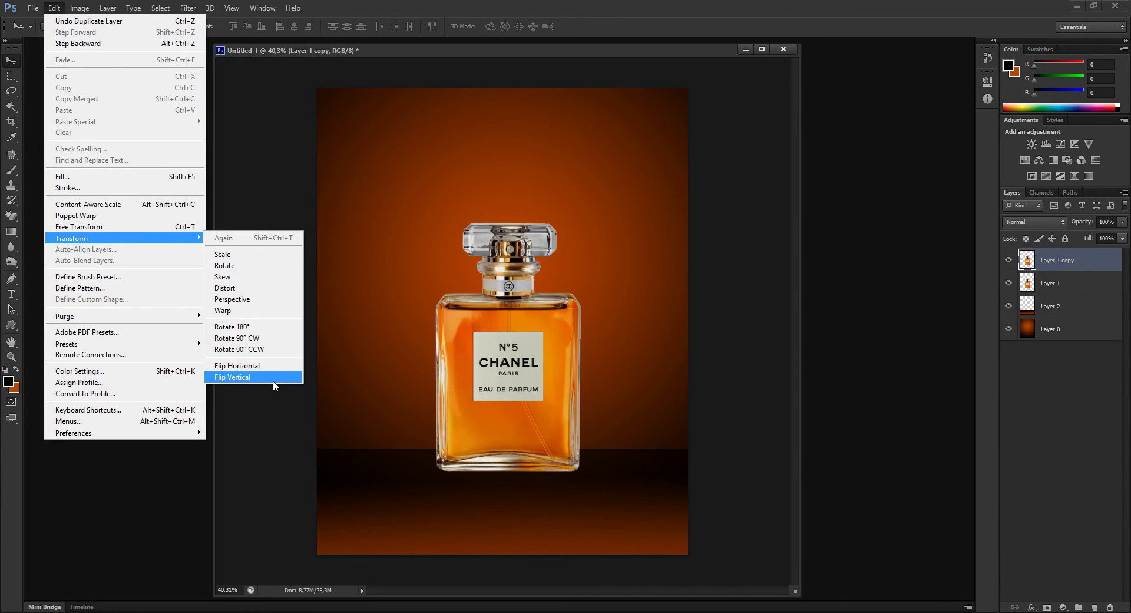
{"action": "left_click", "coordinate": [277, 377]}
{"action": "left_click_drag", "start_coordinate": [530, 272], "coordinate": [530, 523]}
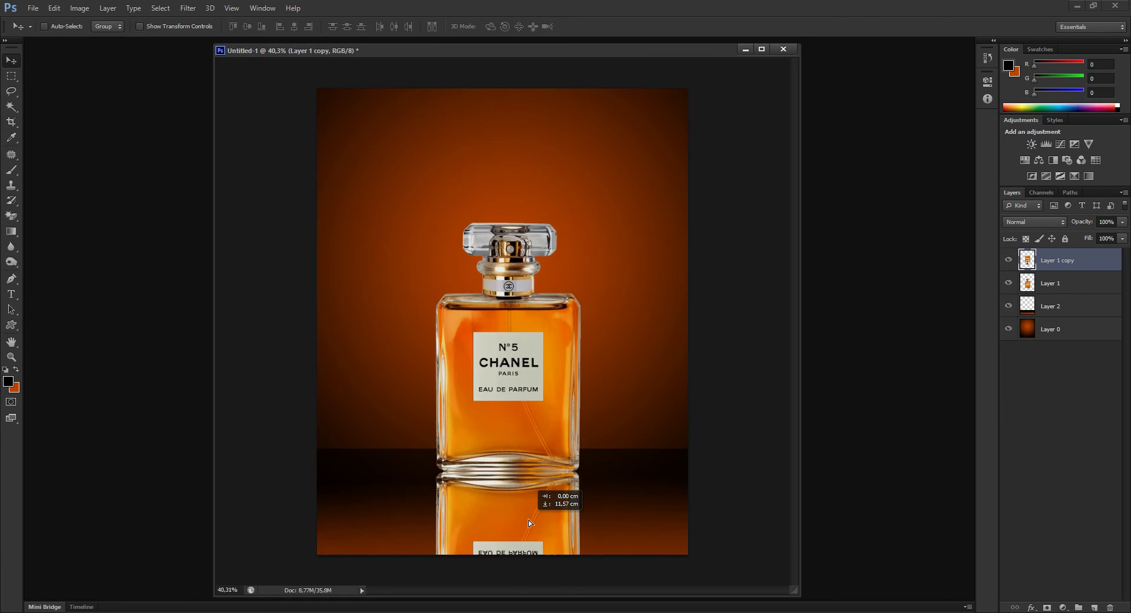
Raise the bottle and reflection together slightly, then toggle the reflection to compare.
{"action": "left_click", "coordinate": [1094, 285], "text": "shift"}
{"action": "left_click_drag", "start_coordinate": [516, 398], "coordinate": [516, 388]}
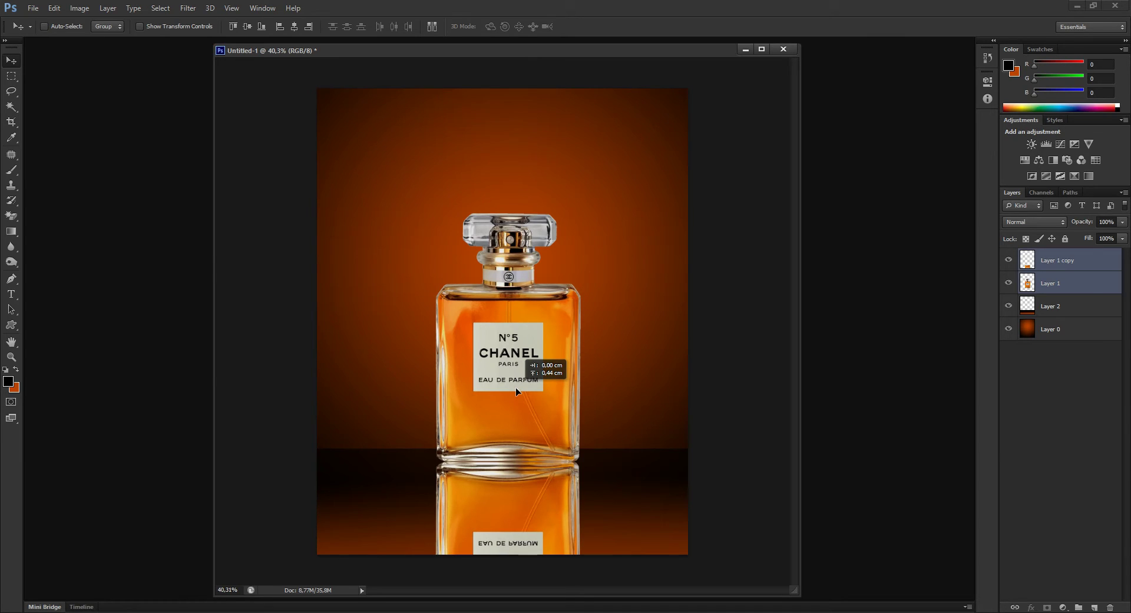
{"action": "left_click_drag", "start_coordinate": [515, 387], "coordinate": [515, 386]}
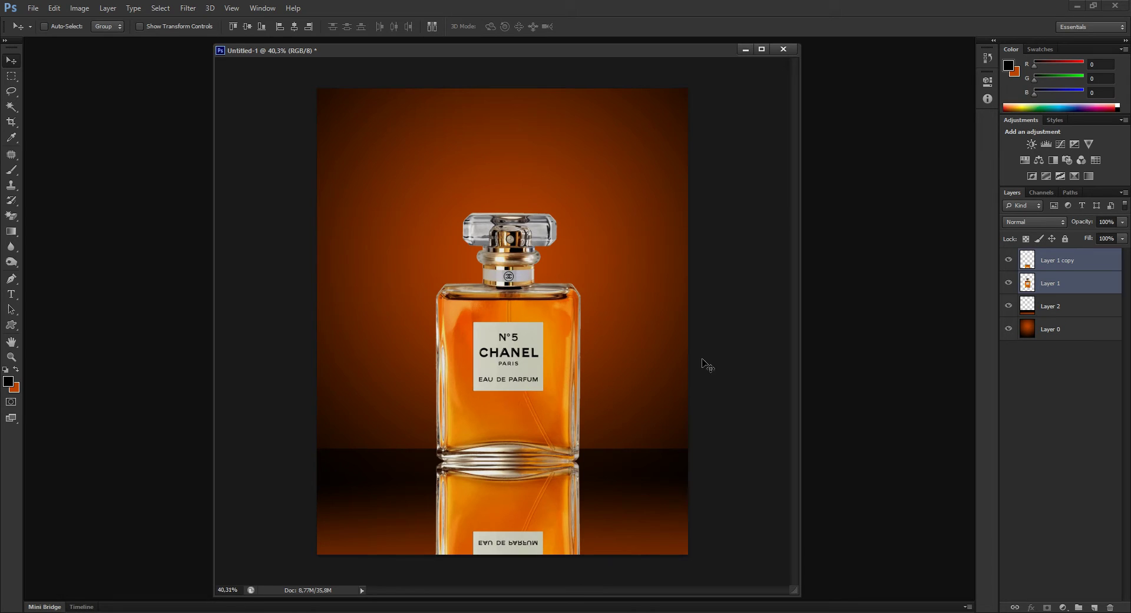
{"action": "left_click", "coordinate": [1044, 278]}
{"action": "left_click", "coordinate": [1010, 259]}
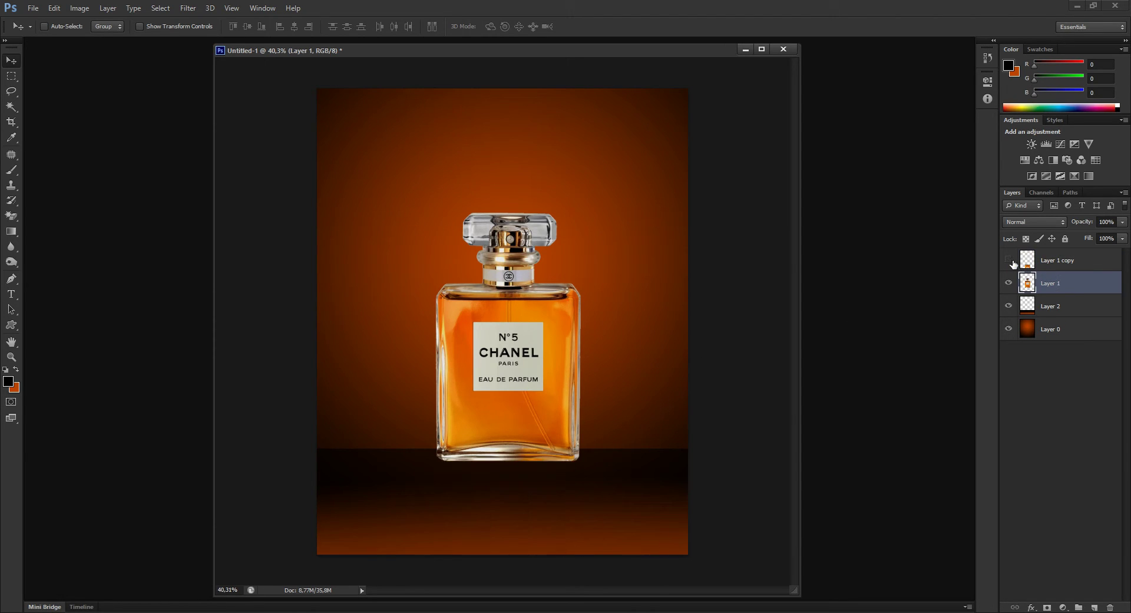
{"action": "left_click", "coordinate": [1010, 260]}
{"action": "left_click", "coordinate": [1056, 262]}
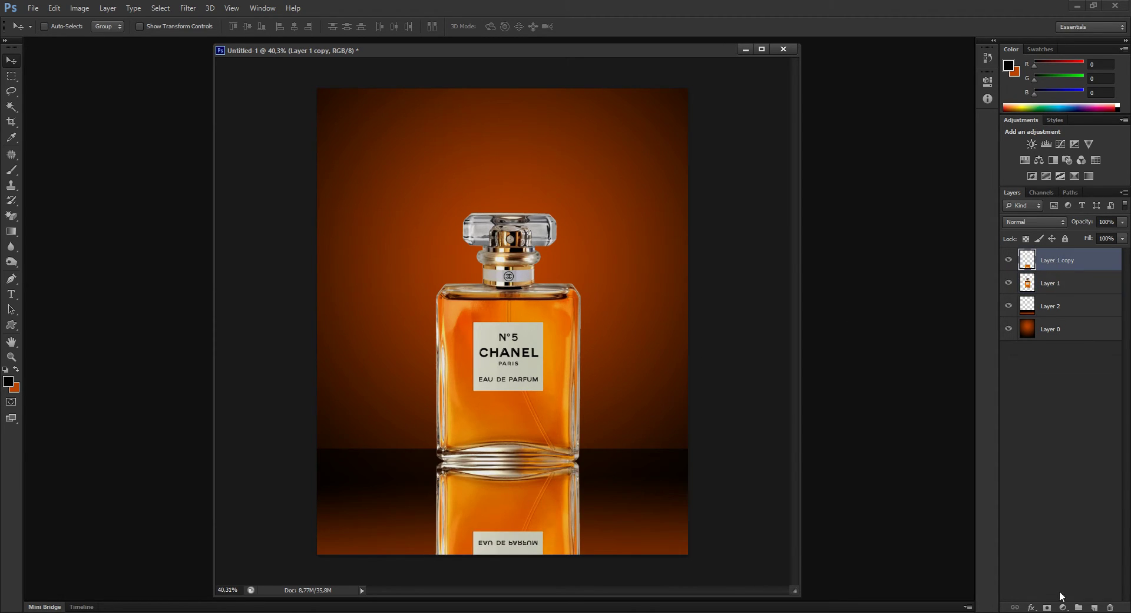
Mask Layer 1 copy and brush out the lower reflection with a soft black brush at 35%.
{"action": "left_click", "coordinate": [1047, 607]}
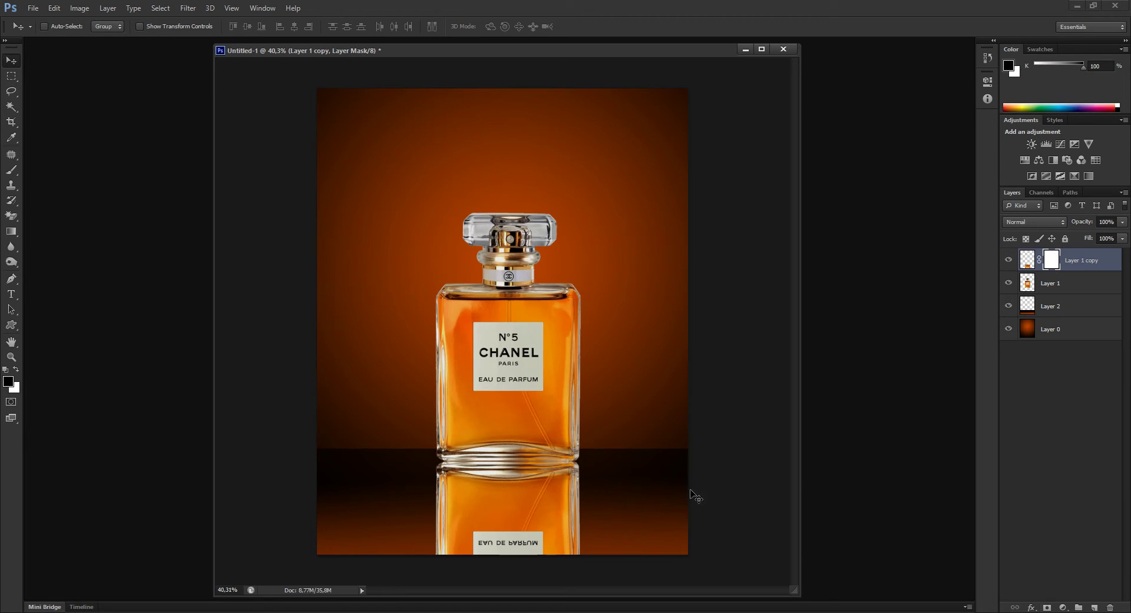
{"action": "left_click", "coordinate": [10, 170]}
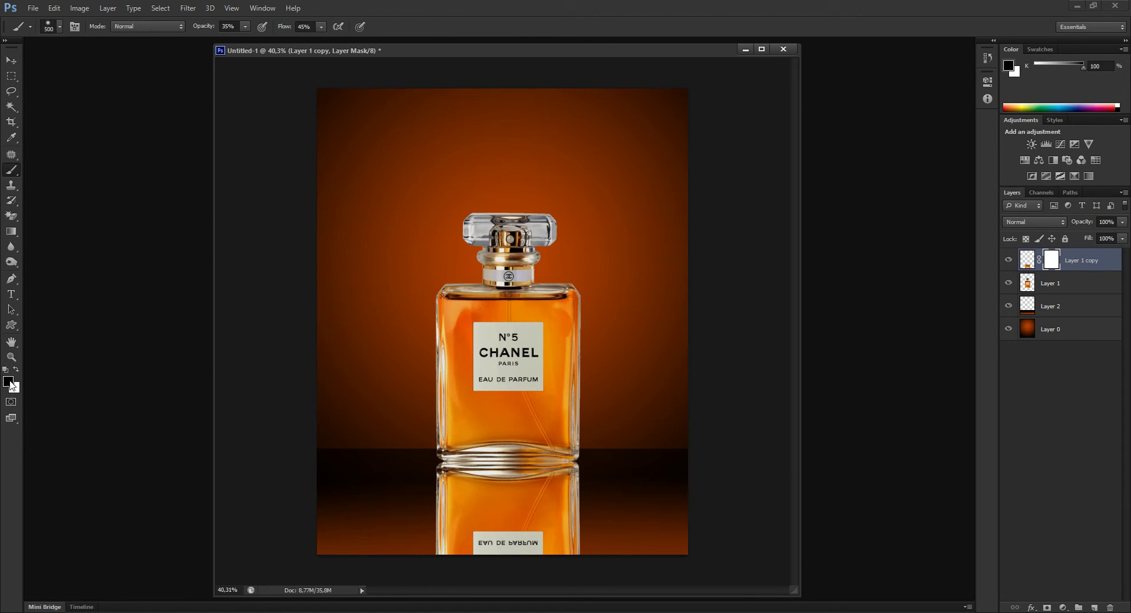
{"action": "mouse_move", "coordinate": [605, 580]}
{"action": "left_mouse_down"}
{"action": "mouse_move", "coordinate": [399, 580]}
{"action": "mouse_move", "coordinate": [664, 612]}
{"action": "mouse_move", "coordinate": [630, 588]}
{"action": "mouse_move", "coordinate": [392, 596]}
{"action": "mouse_move", "coordinate": [450, 606]}
{"action": "mouse_move", "coordinate": [652, 598]}
{"action": "mouse_move", "coordinate": [625, 586]}
{"action": "mouse_move", "coordinate": [489, 612]}
{"action": "mouse_move", "coordinate": [480, 582]}
{"action": "mouse_move", "coordinate": [561, 612]}
{"action": "mouse_move", "coordinate": [412, 587]}
{"action": "mouse_move", "coordinate": [659, 583]}
{"action": "mouse_move", "coordinate": [530, 606]}
{"action": "mouse_move", "coordinate": [596, 607]}
{"action": "left_mouse_up"}
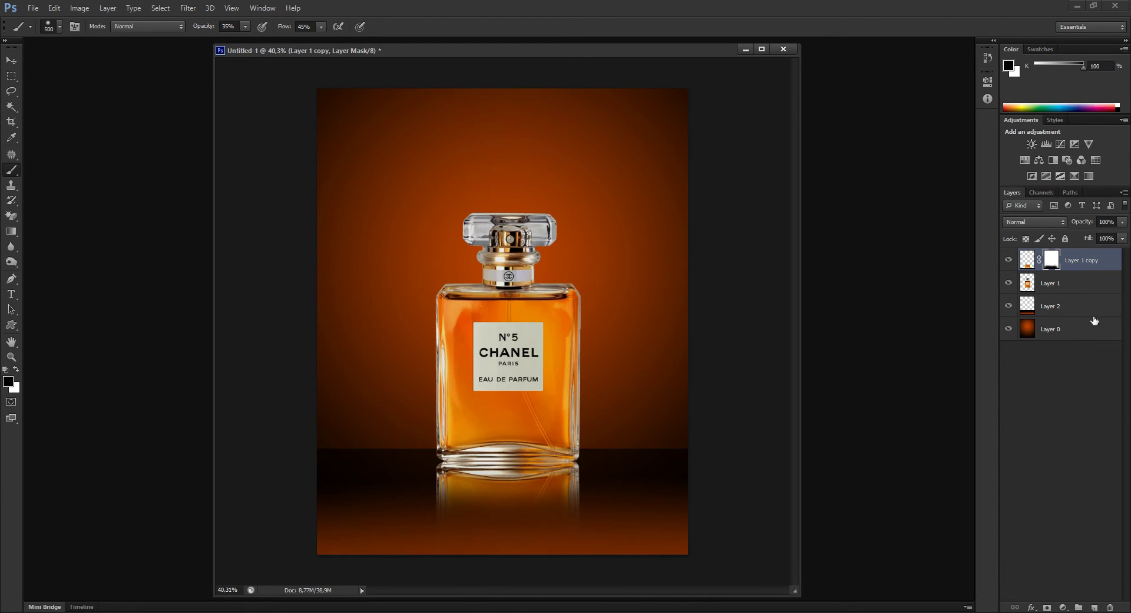
Step through the layers from Layer 0 upward to review the composition.
{"action": "left_click", "coordinate": [1082, 337]}
{"action": "left_click", "coordinate": [1081, 306]}
{"action": "left_click", "coordinate": [1081, 283]}
{"action": "left_click", "coordinate": [1081, 263]}
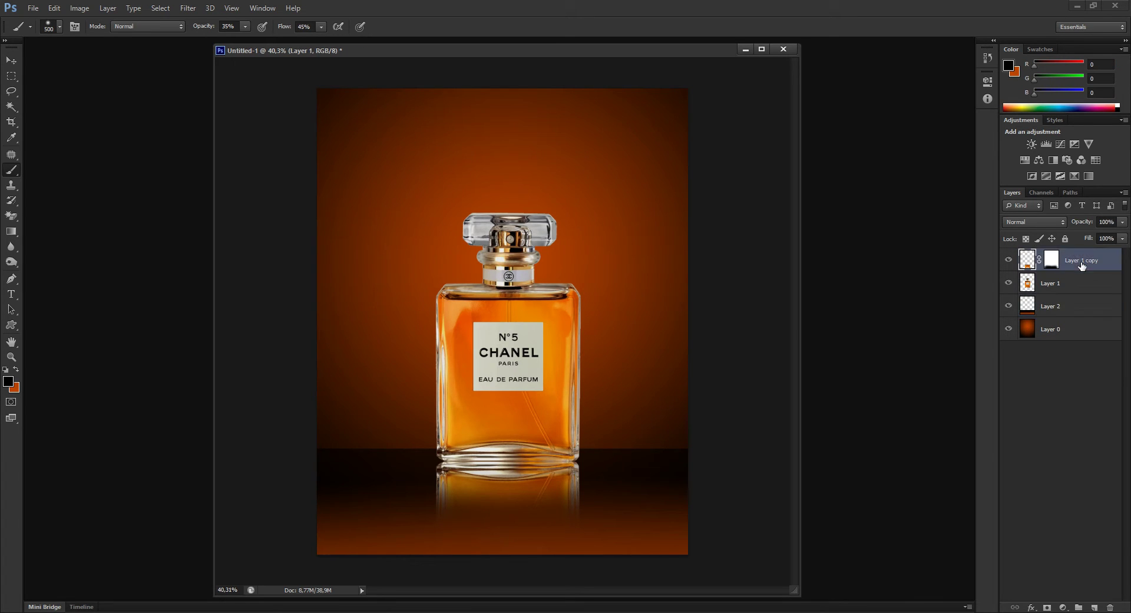
{"action": "left_click", "coordinate": [1076, 333]}
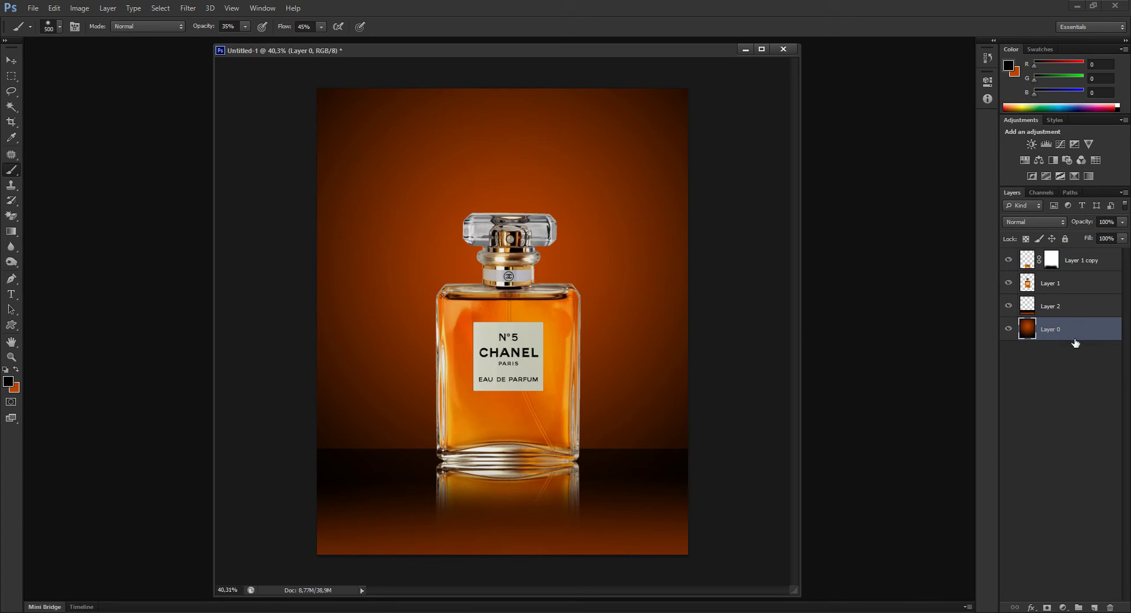
Flatten all layers into a single Background and zoom out to see the whole image.
{"action": "left_click", "coordinate": [108, 8]}
{"action": "left_click", "coordinate": [211, 393]}
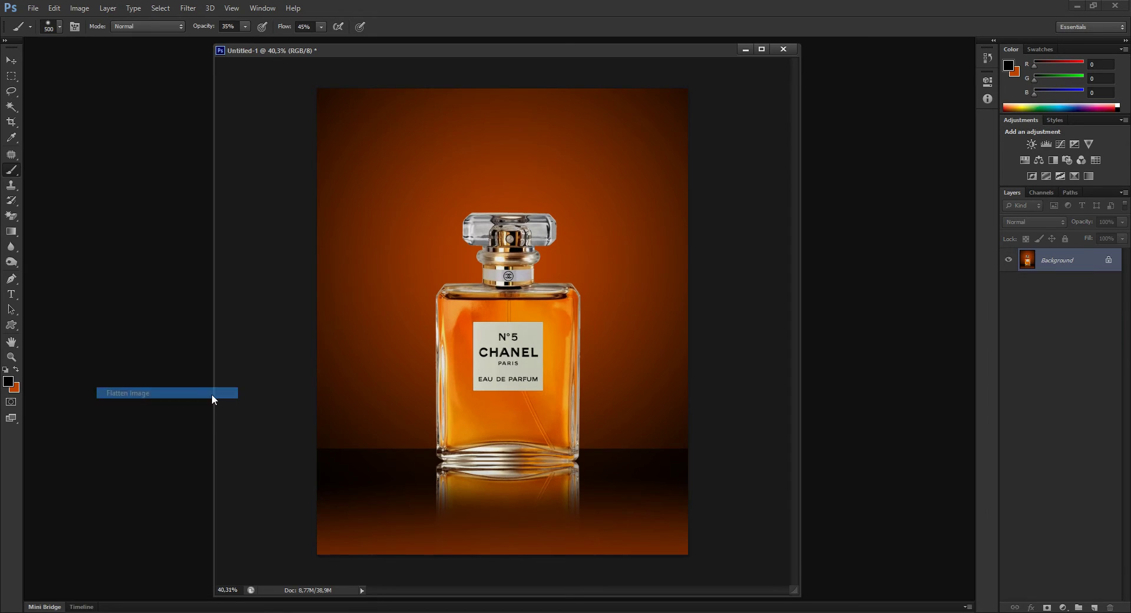
{"action": "key", "text": "z"}
{"action": "left_click_drag", "start_coordinate": [535, 345], "coordinate": [522, 338]}
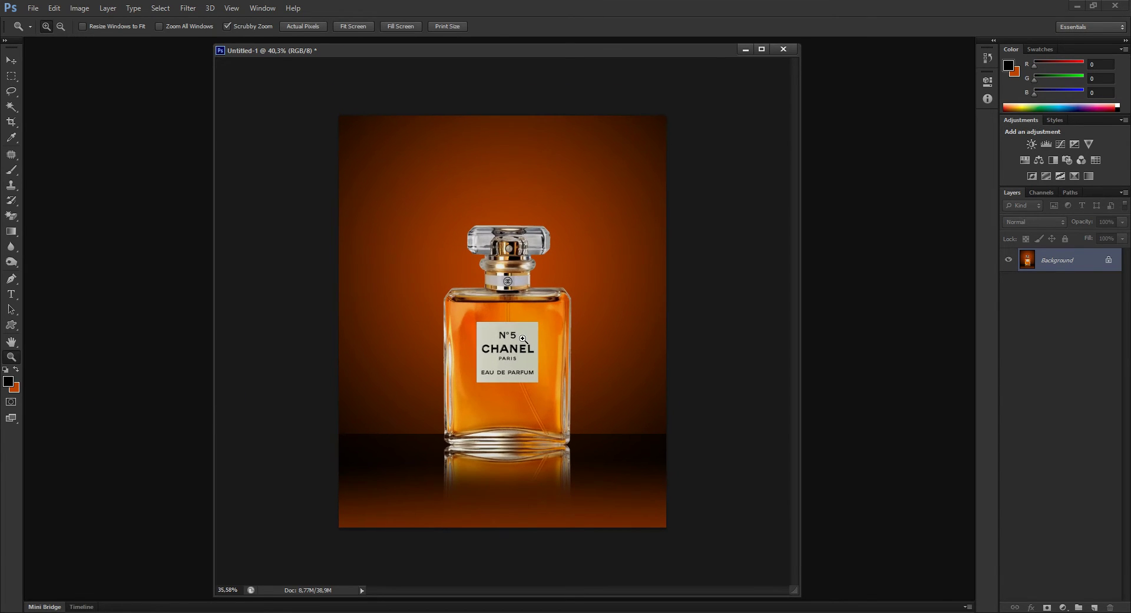
Crop to a narrower, shorter portrait around the bottle and reflection, then zoom in.
{"action": "key", "text": "c"}
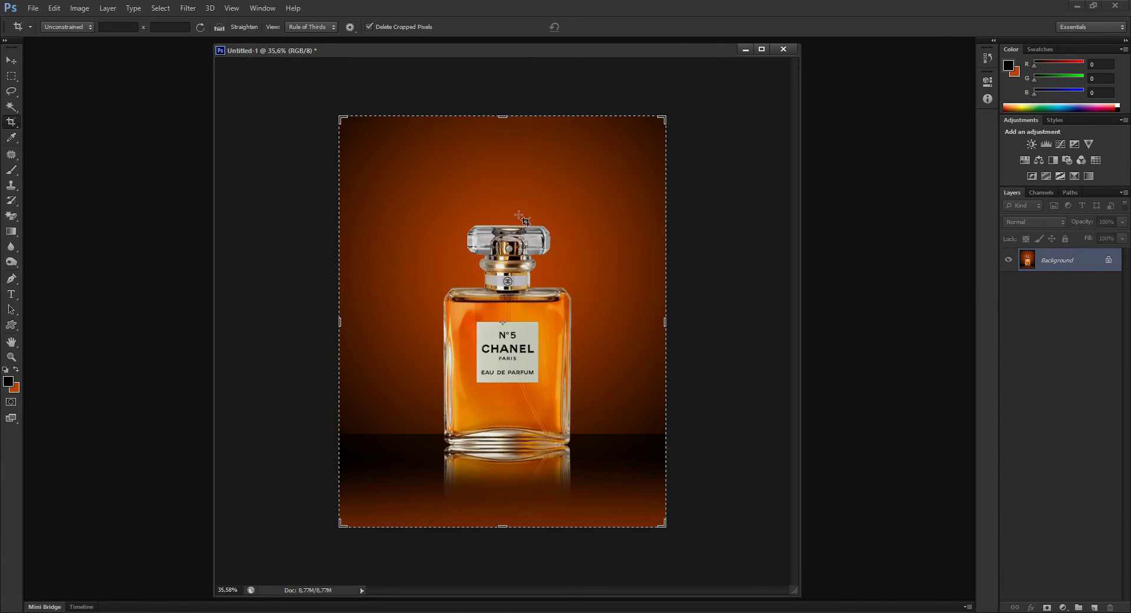
{"action": "left_click_drag", "start_coordinate": [512, 118], "coordinate": [510, 136]}
{"action": "left_click_drag", "start_coordinate": [346, 321], "coordinate": [378, 321]}
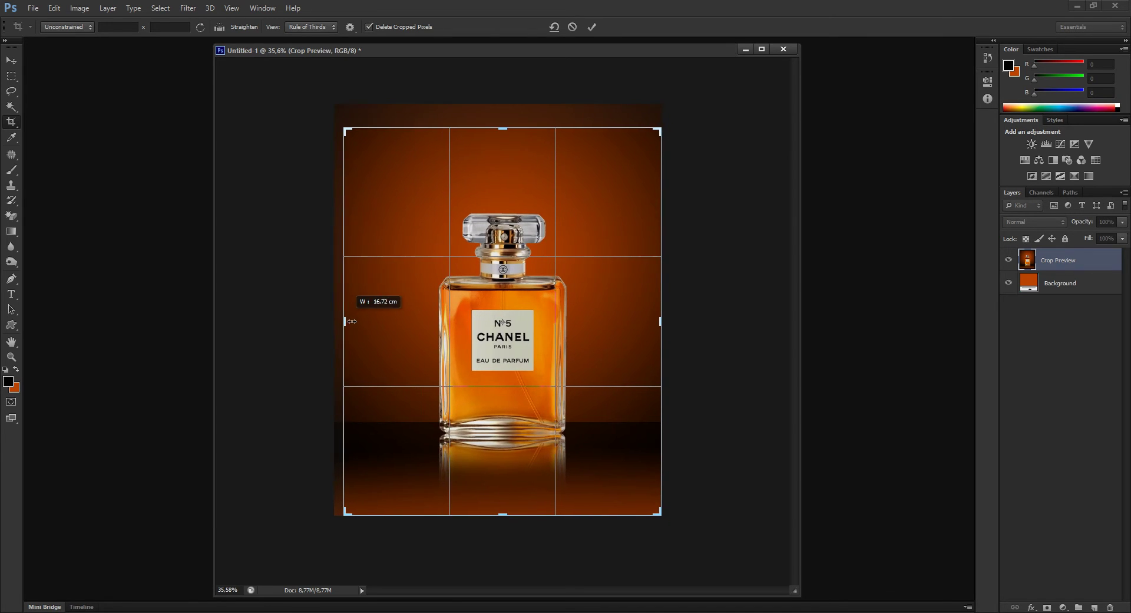
{"action": "left_click_drag", "start_coordinate": [648, 331], "coordinate": [636, 331]}
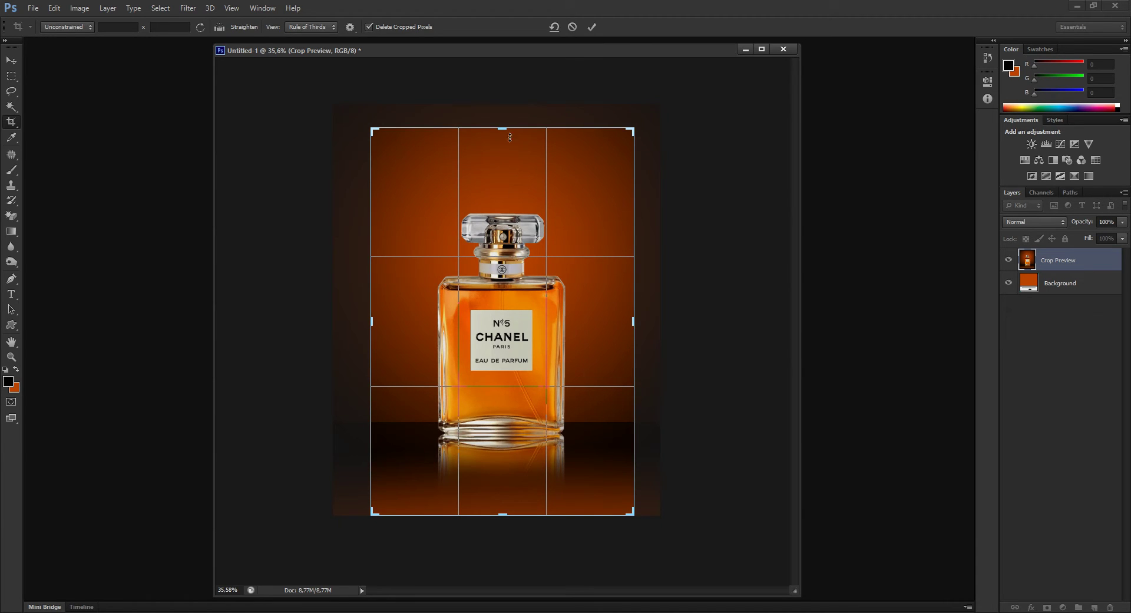
{"action": "left_click_drag", "start_coordinate": [509, 137], "coordinate": [510, 148]}
{"action": "key", "text": "Return"}
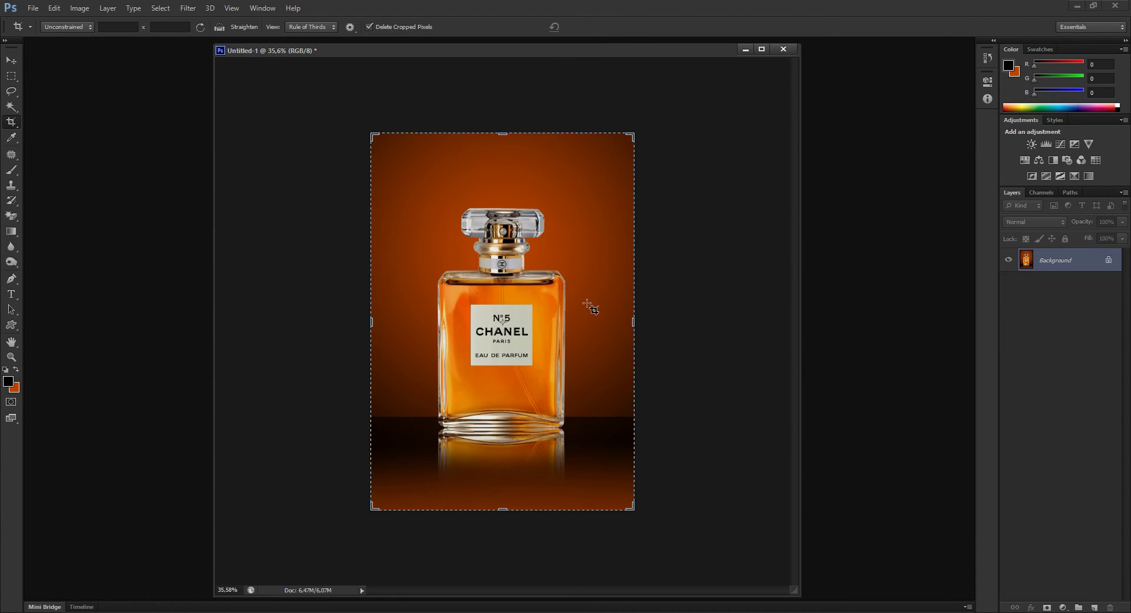
{"action": "key", "text": "v"}
{"action": "key", "text": "z"}
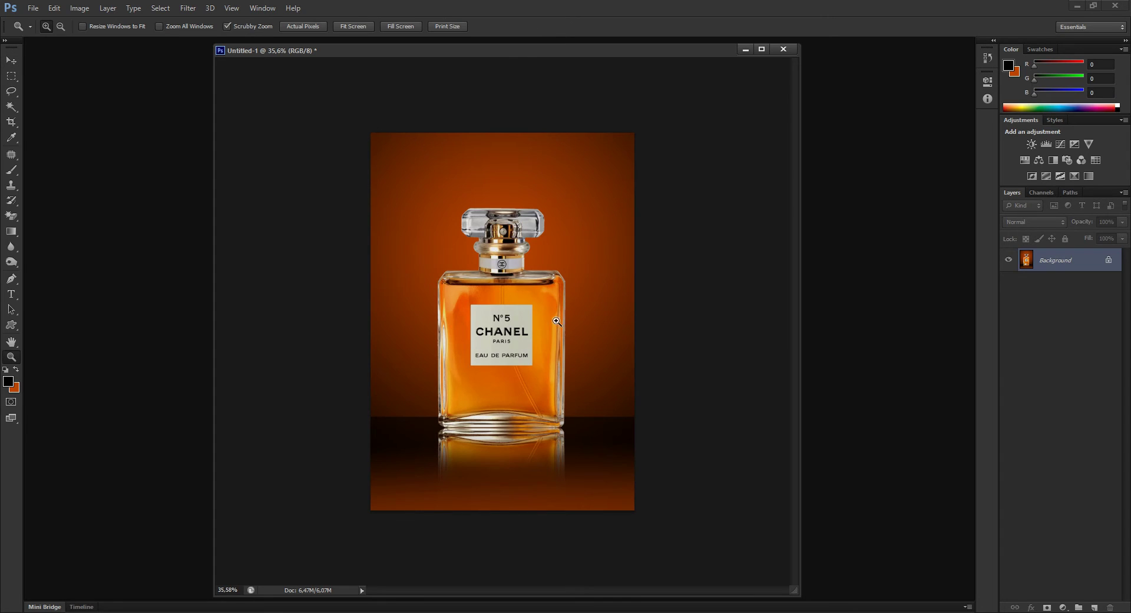
{"action": "left_click_drag", "start_coordinate": [568, 319], "coordinate": [571, 316]}
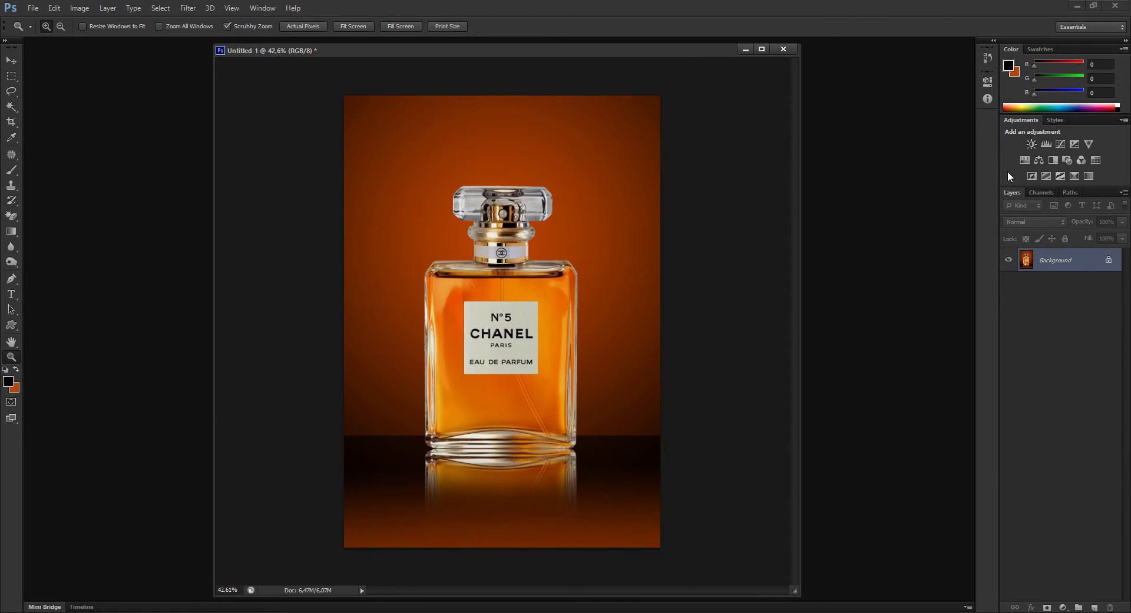
Add Hue/Saturation at saturation −12 and Brightness/Contrast at brightness −7, contrast 16.
{"action": "left_click", "coordinate": [1024, 160]}
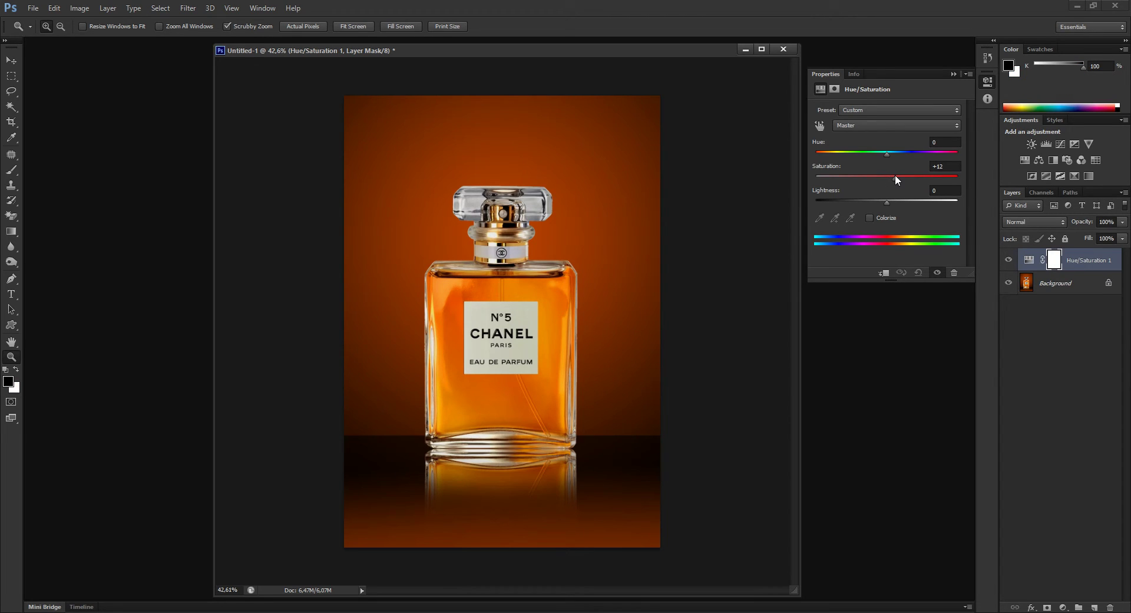
{"action": "left_click", "coordinate": [1031, 145]}
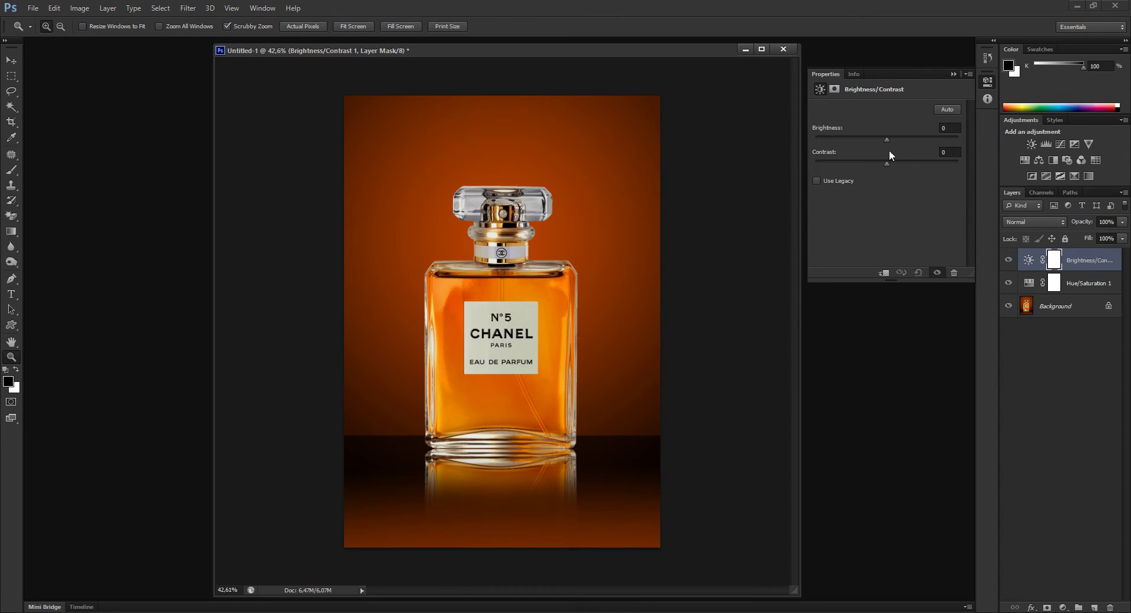
{"action": "left_click_drag", "start_coordinate": [887, 138], "coordinate": [884, 140]}
Flatten the image, duplicate the Background and Gaussian-blur the copy.
{"action": "left_click", "coordinate": [108, 8]}
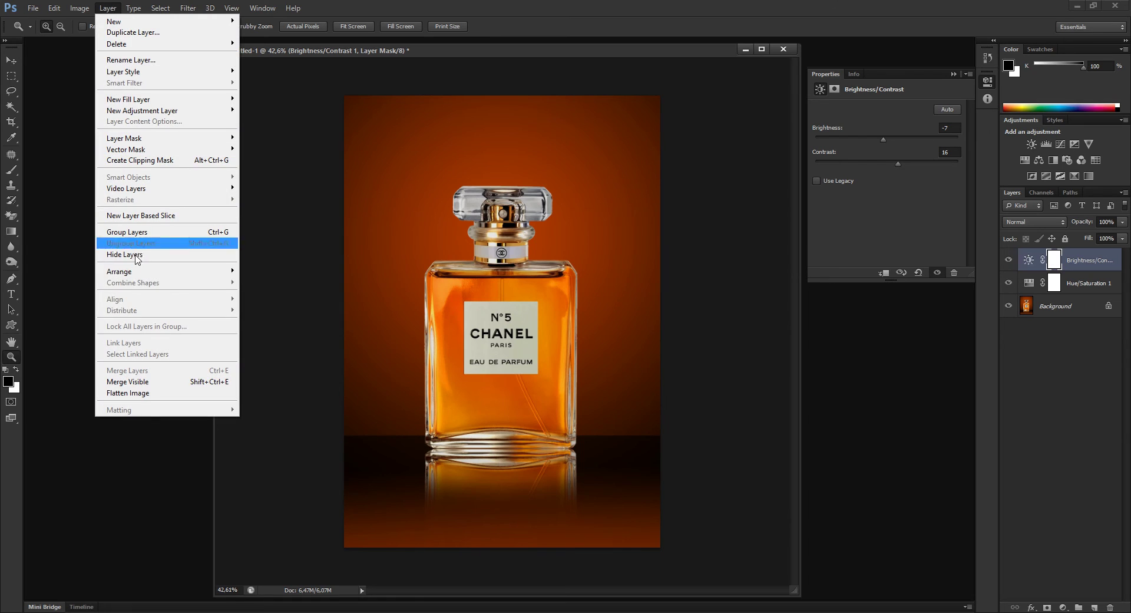
{"action": "left_click", "coordinate": [161, 392]}
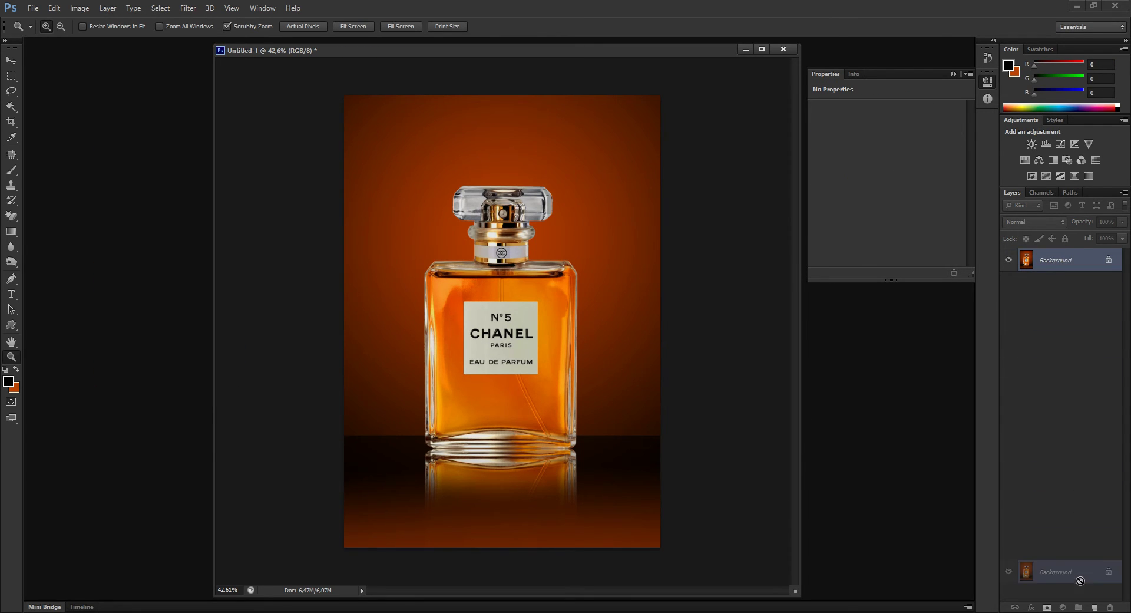
{"action": "left_click_drag", "start_coordinate": [1073, 268], "coordinate": [1094, 607]}
{"action": "left_click", "coordinate": [188, 8]}
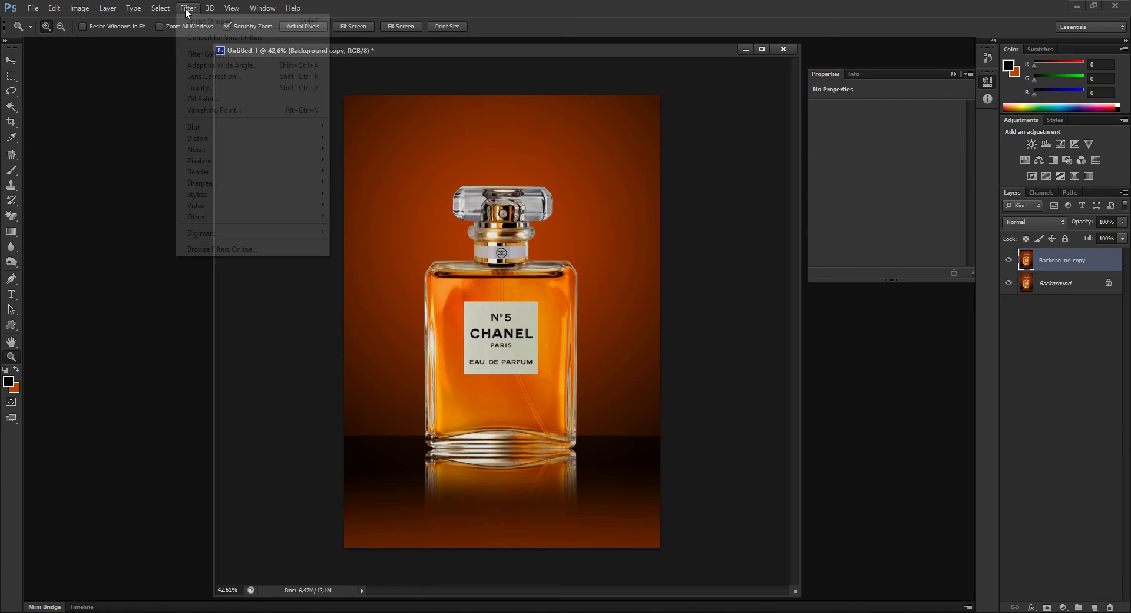
{"action": "mouse_move", "coordinate": [212, 126]}
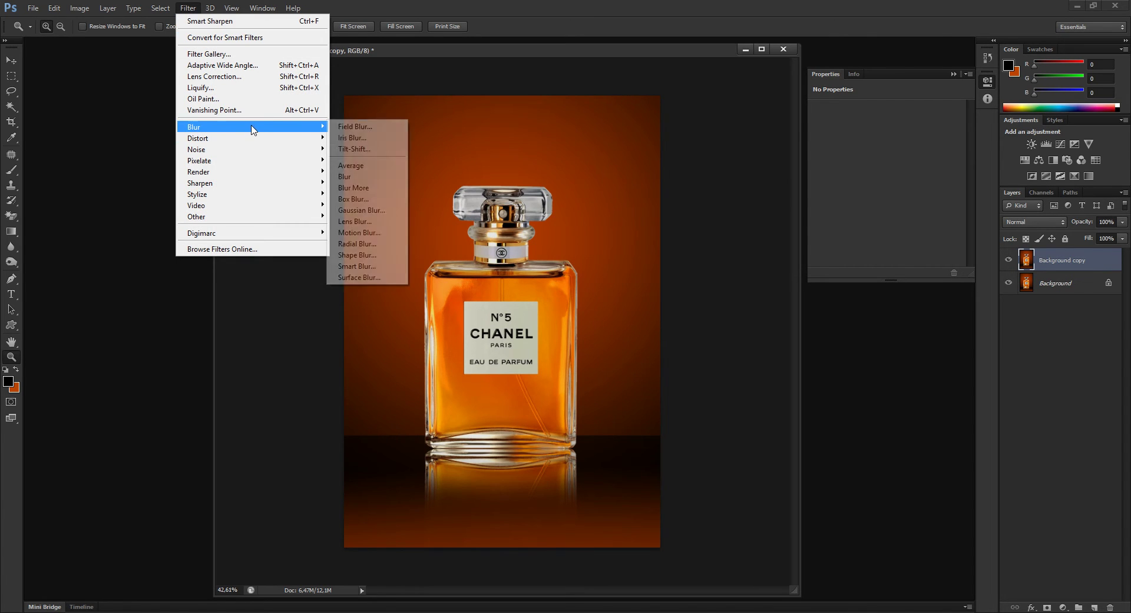
{"action": "left_click", "coordinate": [389, 213]}
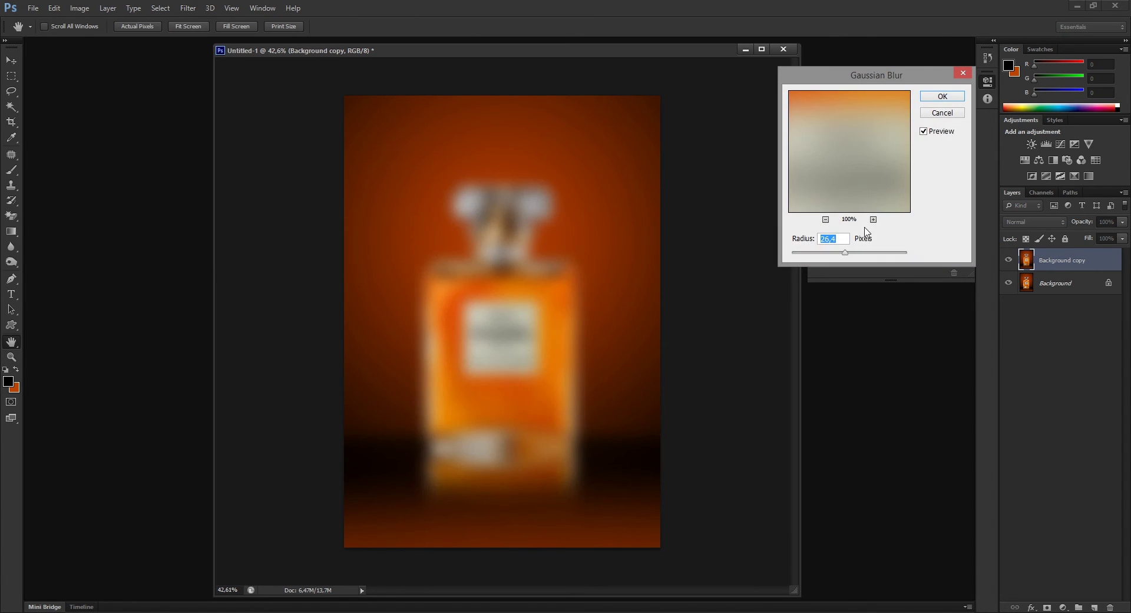
{"action": "left_click", "coordinate": [932, 98]}
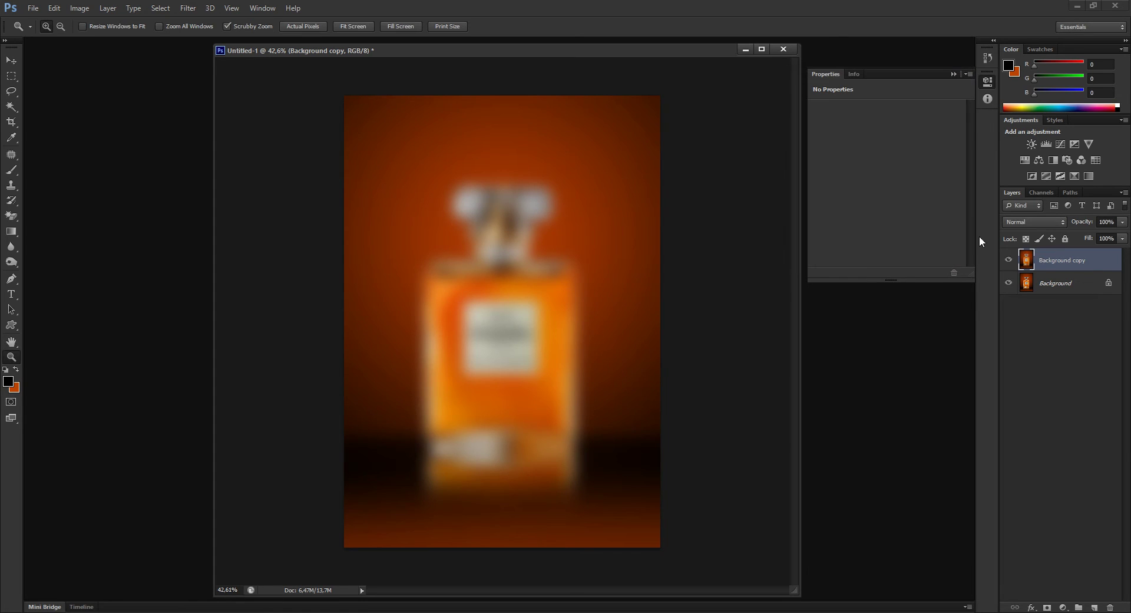
Set the blurred Background copy to Overlay blend mode with reduced opacity and fill.
{"action": "left_click", "coordinate": [1064, 222]}
{"action": "left_click", "coordinate": [1047, 376]}
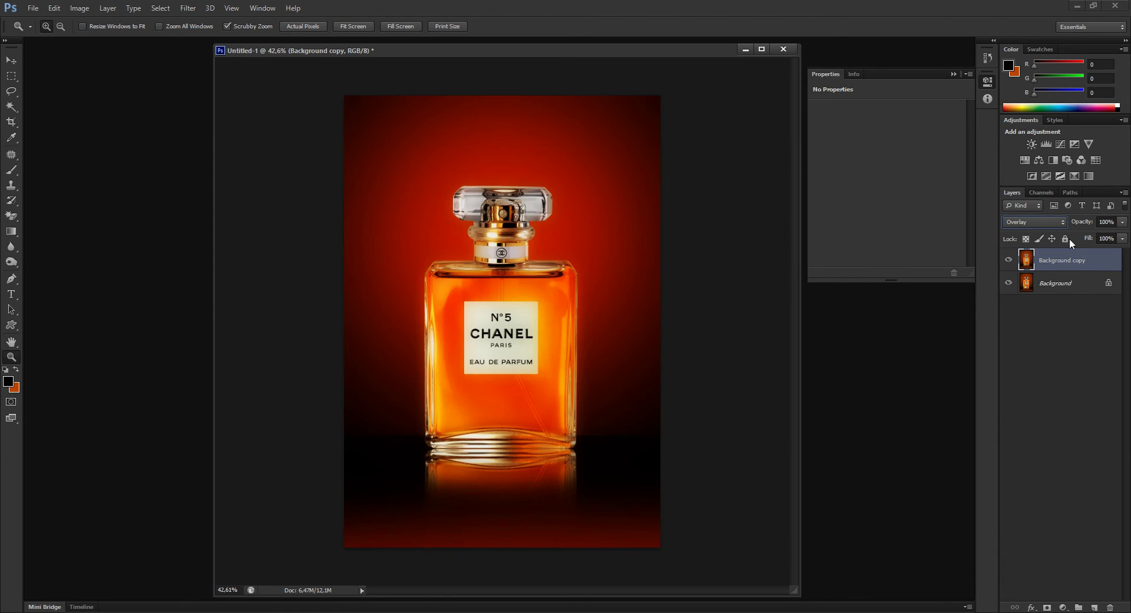
{"action": "mouse_move", "coordinate": [1097, 230]}
{"action": "left_mouse_down"}
{"action": "mouse_move", "coordinate": [1073, 230]}
{"action": "mouse_move", "coordinate": [1081, 237]}
{"action": "left_mouse_up"}
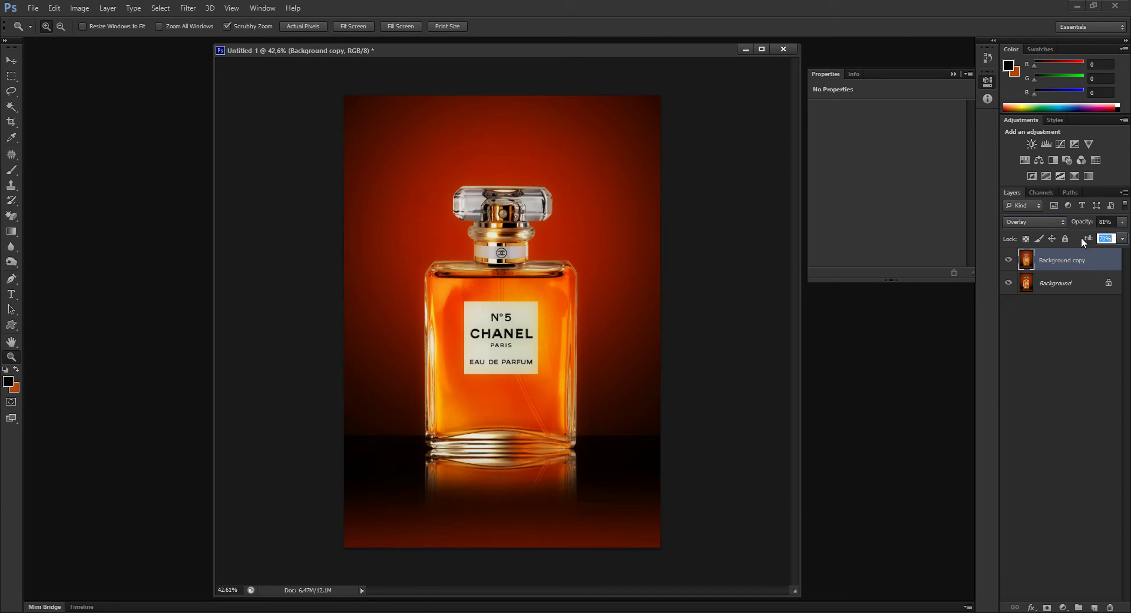
{"action": "left_click", "coordinate": [953, 74]}
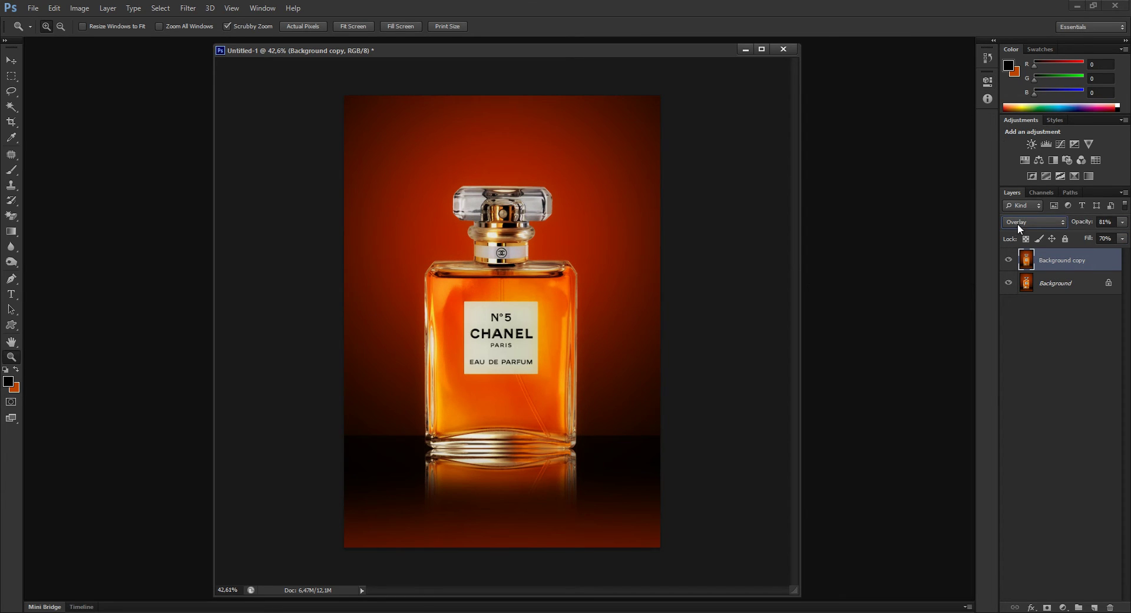
Compare the image with the glow layer on and off, then settle on 74% opacity, 59% fill.
{"action": "left_click", "coordinate": [1010, 263]}
{"action": "left_click", "coordinate": [1010, 263]}
{"action": "left_click", "coordinate": [1010, 263]}
{"action": "left_click", "coordinate": [1010, 264]}
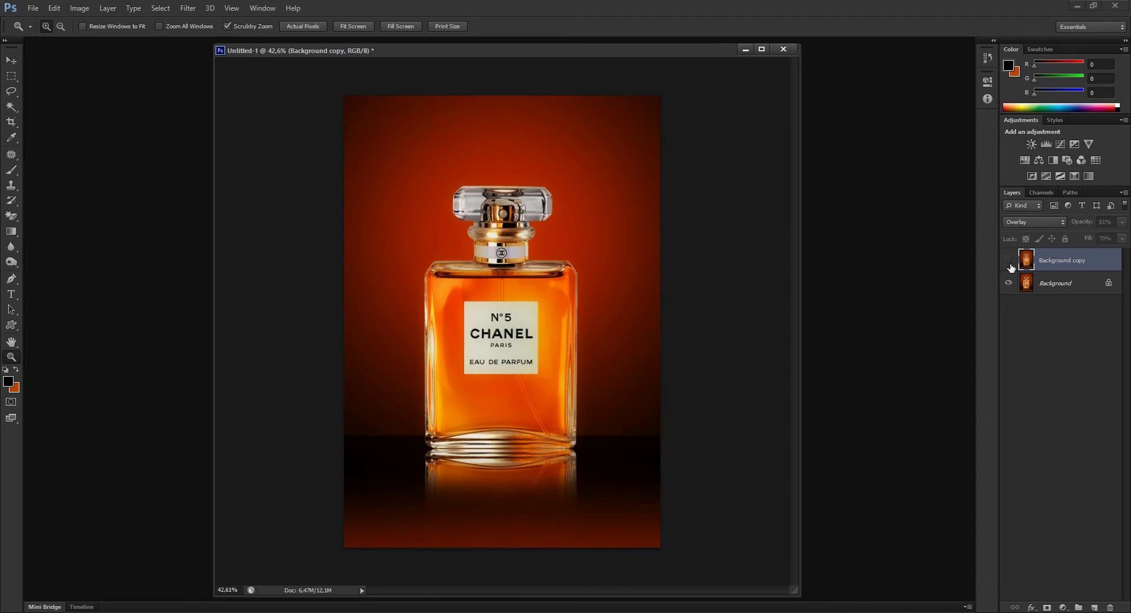
{"action": "left_click", "coordinate": [1010, 263]}
{"action": "left_click", "coordinate": [1010, 264]}
{"action": "left_click", "coordinate": [1010, 263]}
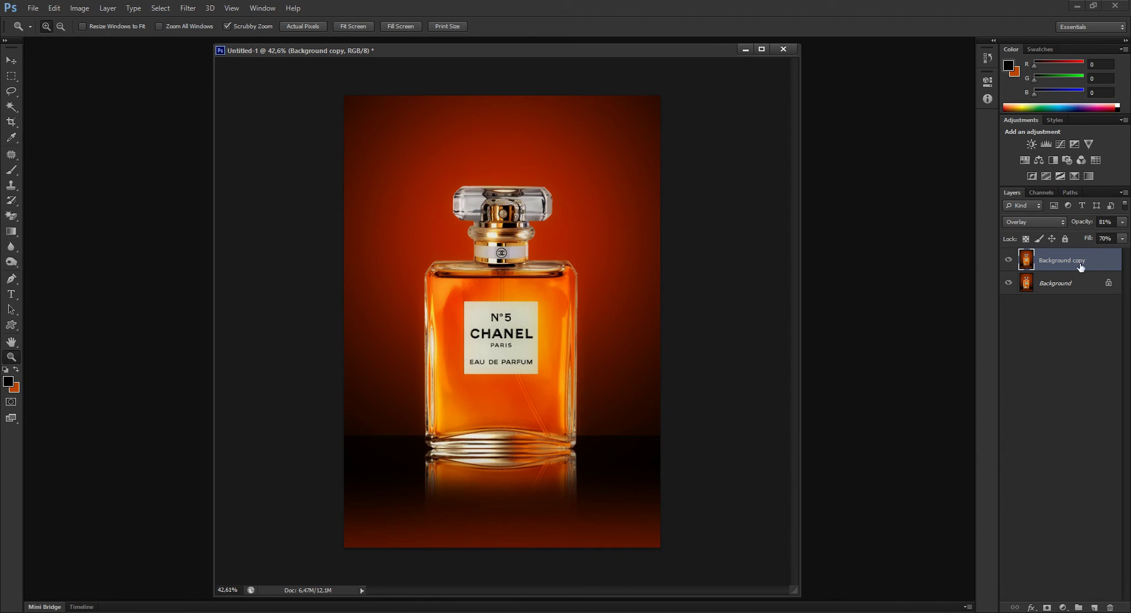
{"action": "left_click_drag", "start_coordinate": [1095, 224], "coordinate": [1088, 242]}
{"action": "left_click", "coordinate": [108, 9]}
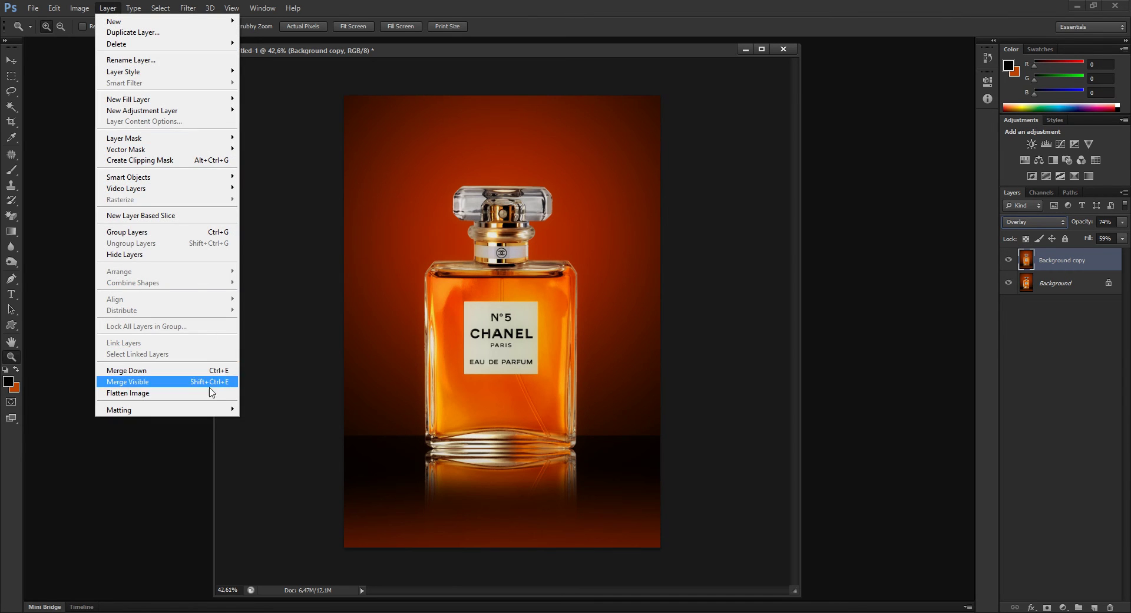
Flatten the image and apply Levels with input values 9, 0.83 and 246.
{"action": "left_click", "coordinate": [211, 392]}
{"action": "left_click", "coordinate": [79, 8]}
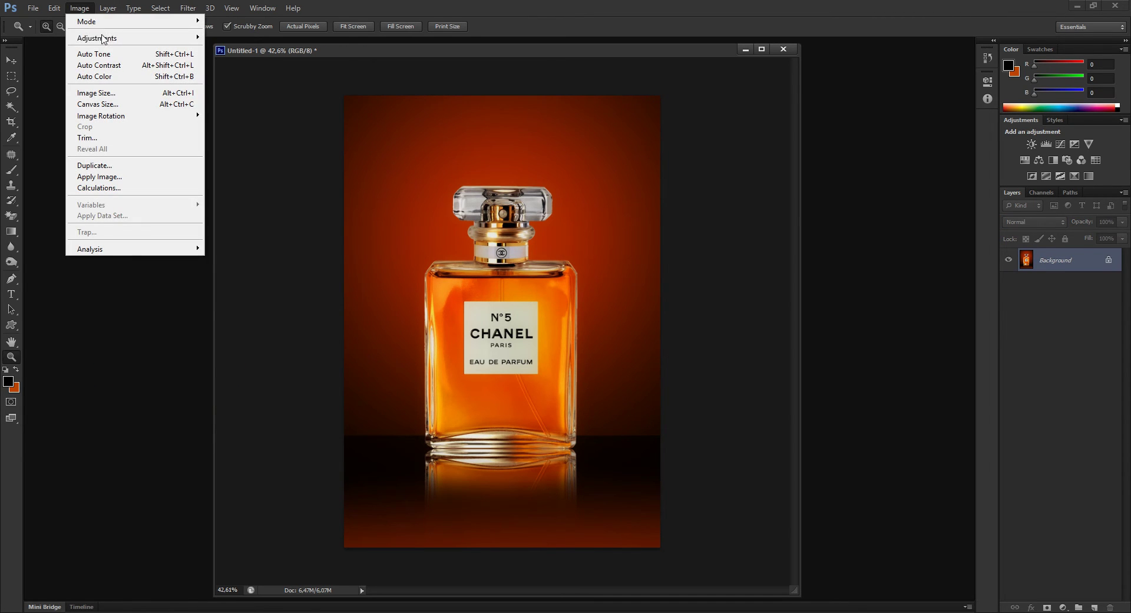
{"action": "mouse_move", "coordinate": [97, 38]}
{"action": "left_click", "coordinate": [268, 50]}
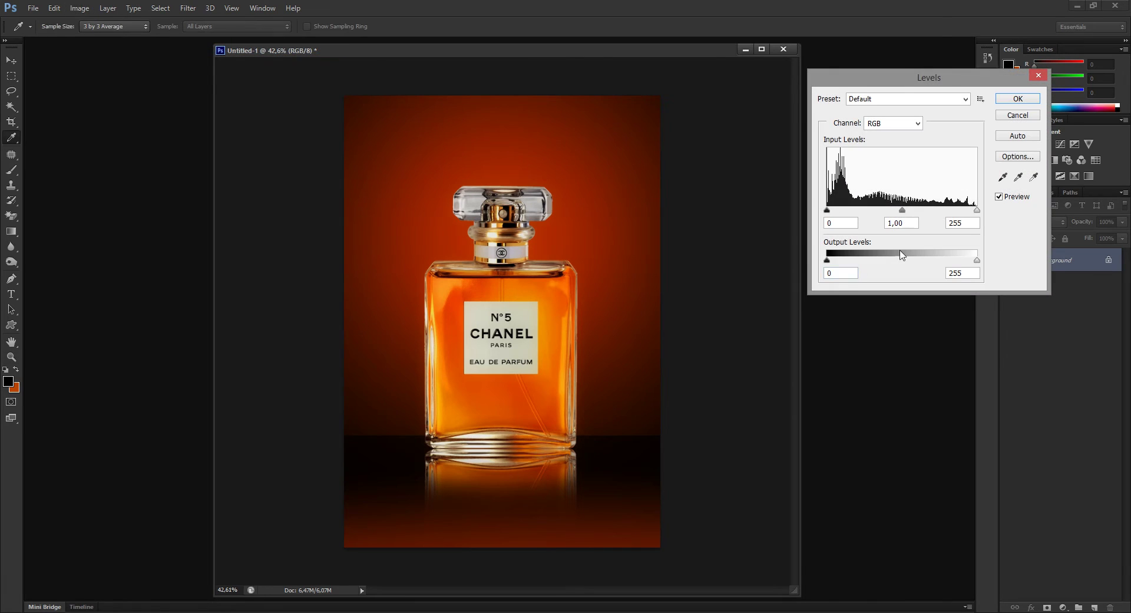
{"action": "left_click_drag", "start_coordinate": [977, 210], "coordinate": [972, 210]}
{"action": "left_click_drag", "start_coordinate": [828, 209], "coordinate": [832, 210]}
{"action": "left_click_drag", "start_coordinate": [909, 209], "coordinate": [910, 210]}
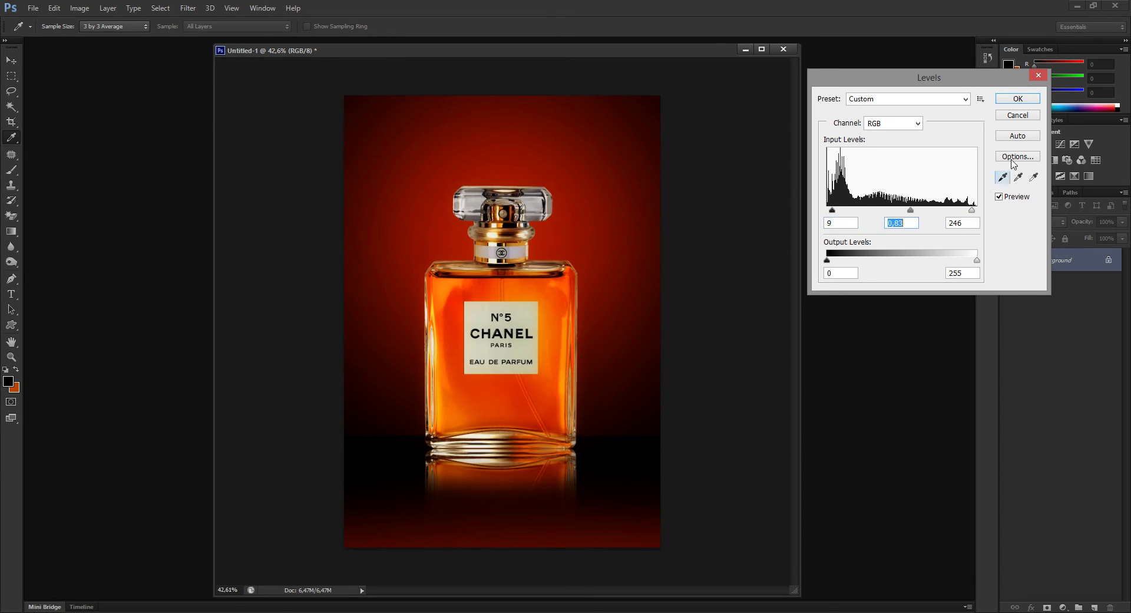
{"action": "left_click", "coordinate": [1018, 100]}
Zoom in on the bottle label, then zoom back out to view the whole image.
{"action": "key", "text": "z"}
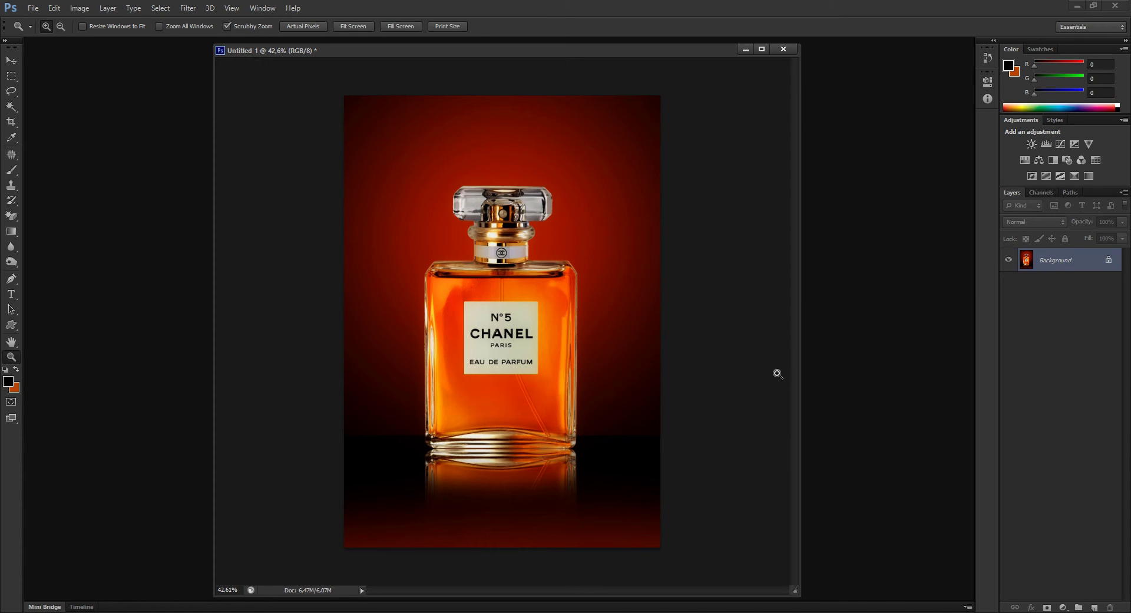
{"action": "mouse_move", "coordinate": [575, 303]}
{"action": "left_mouse_down"}
{"action": "mouse_move", "coordinate": [621, 295]}
{"action": "mouse_move", "coordinate": [581, 318]}
{"action": "left_mouse_up"}
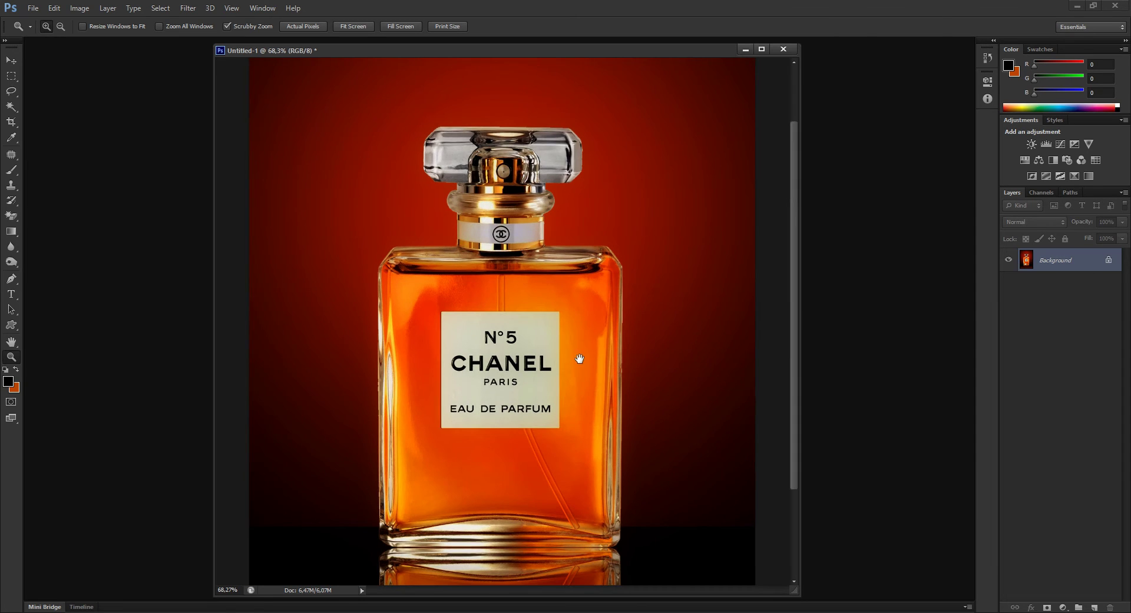
{"action": "mouse_move", "coordinate": [581, 362]}
{"action": "left_mouse_down"}
{"action": "mouse_move", "coordinate": [579, 244]}
{"action": "mouse_move", "coordinate": [585, 313]}
{"action": "left_mouse_up"}
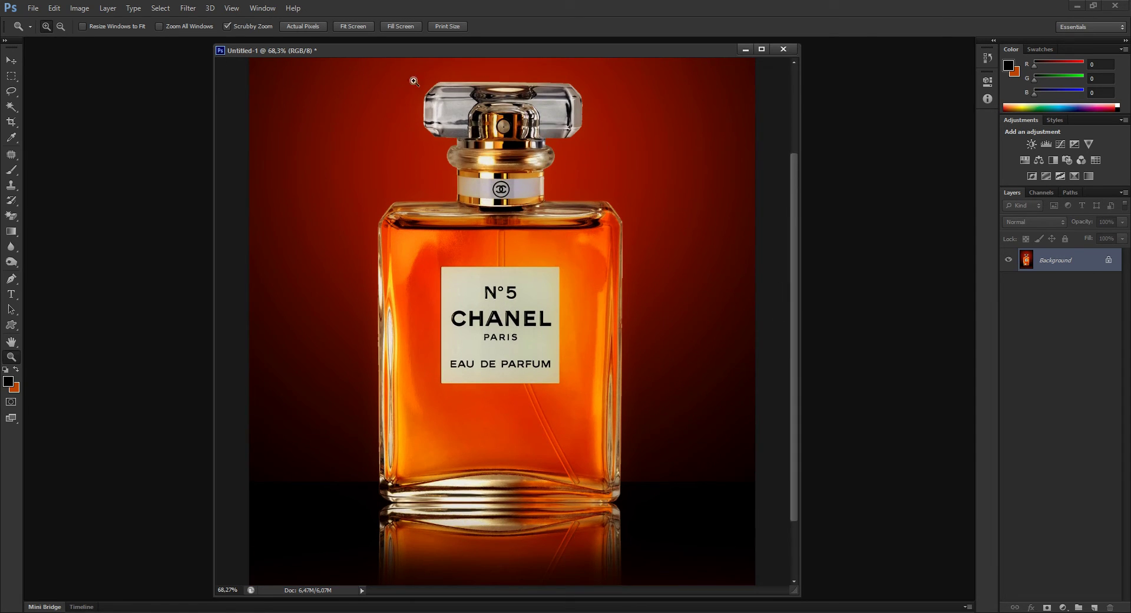
{"action": "left_click_drag", "start_coordinate": [485, 249], "coordinate": [462, 248]}
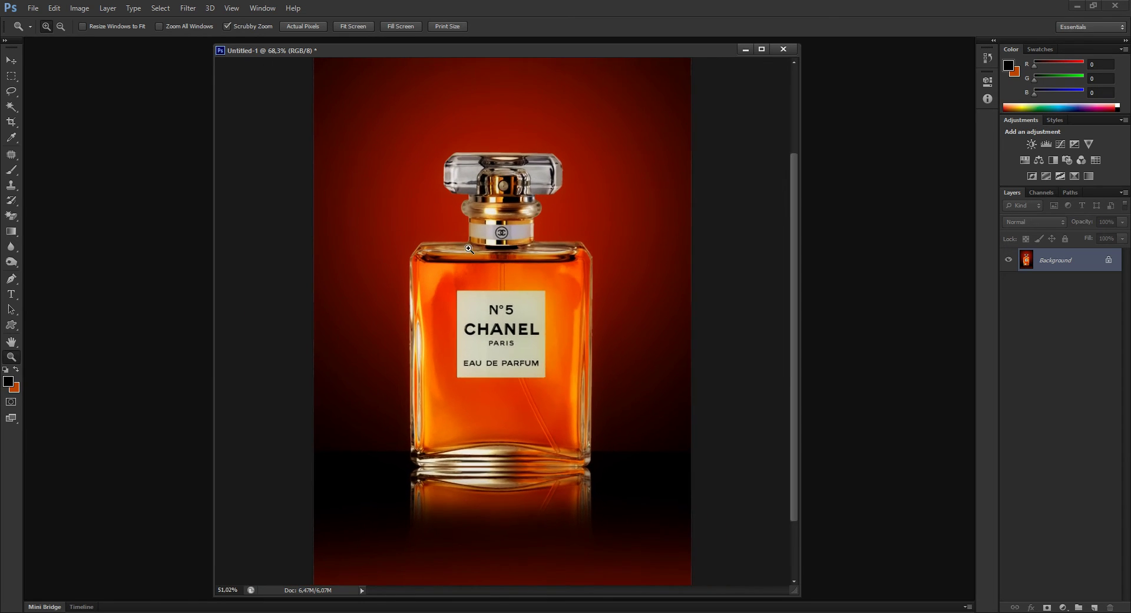
Add a new layer and fill it solid black with the Paint Bucket.
{"action": "left_click", "coordinate": [1095, 608]}
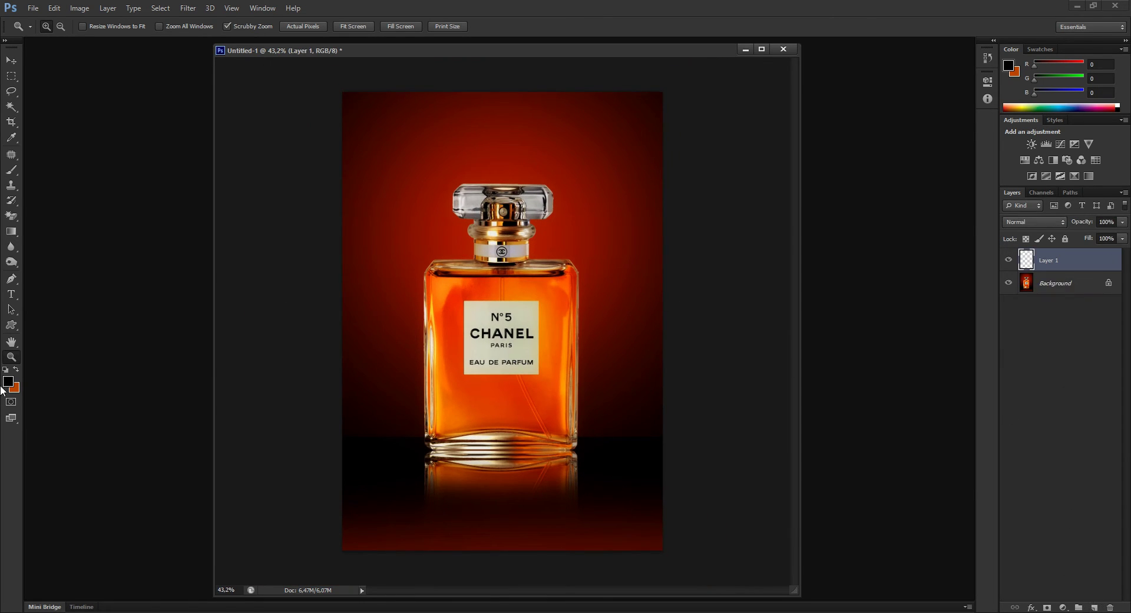
{"action": "right_click", "coordinate": [11, 231]}
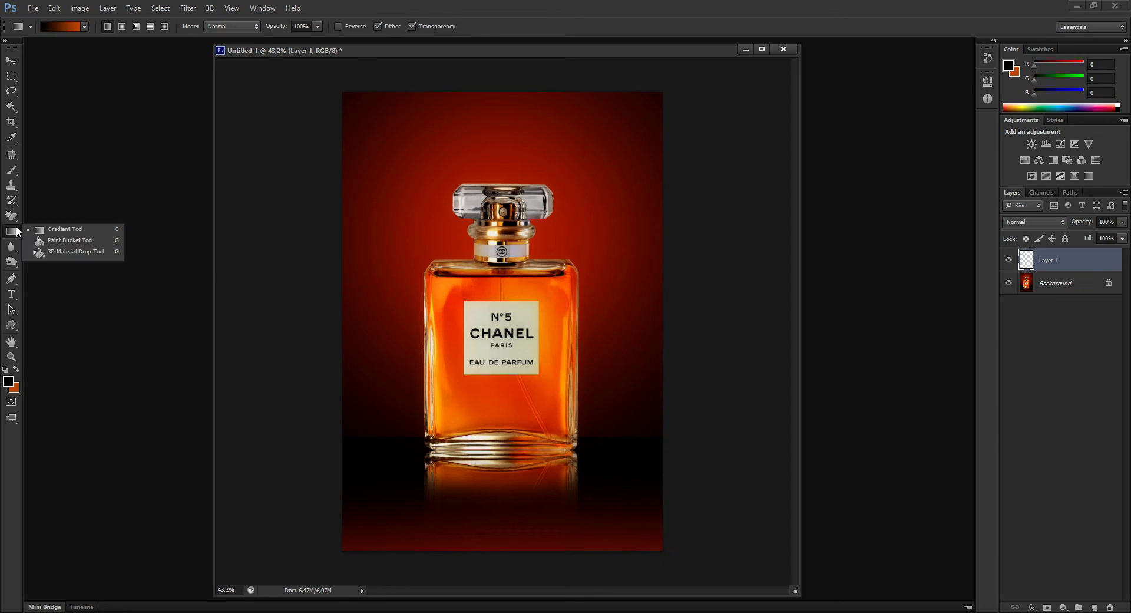
{"action": "left_click", "coordinate": [56, 240]}
{"action": "left_click", "coordinate": [537, 319]}
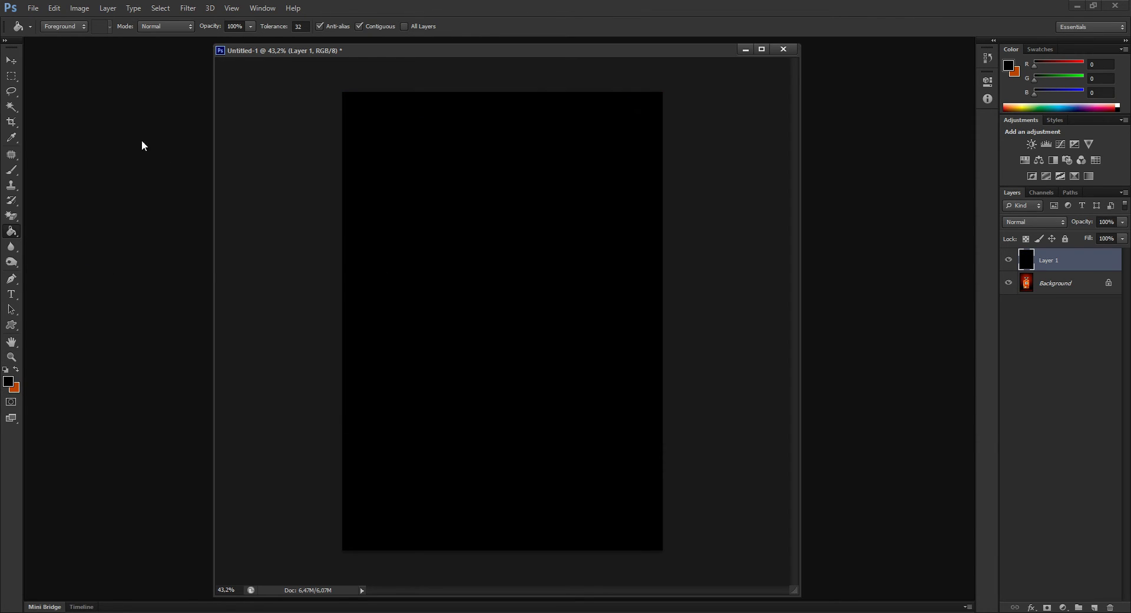
Cut a 99 px feathered centre hole from the black layer and merge it into the Background.
{"action": "left_click", "coordinate": [11, 76]}
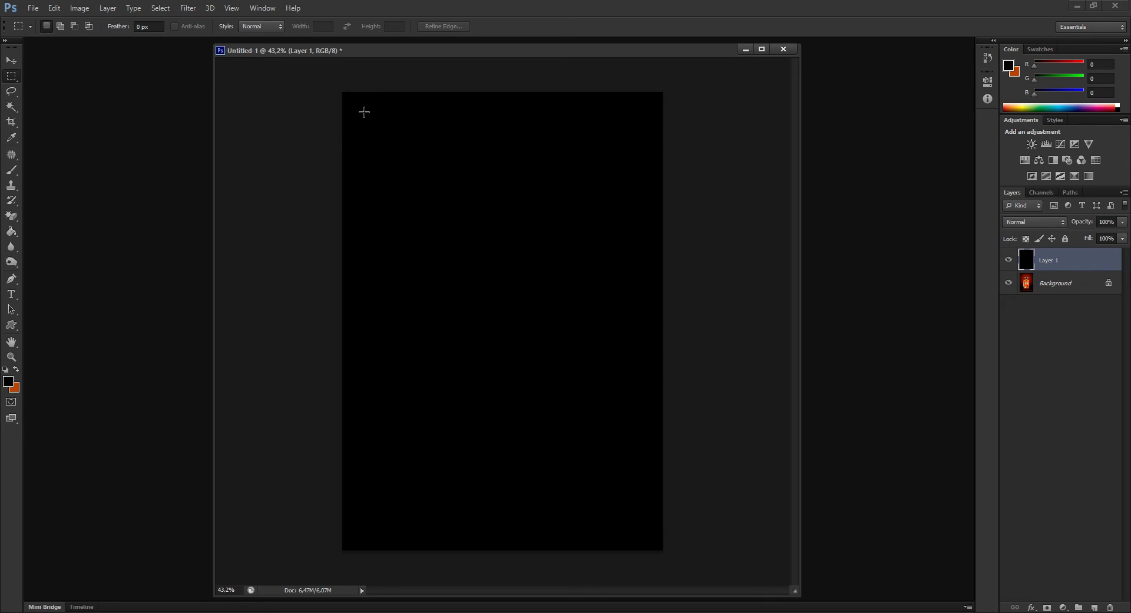
{"action": "left_click_drag", "start_coordinate": [364, 112], "coordinate": [650, 538]}
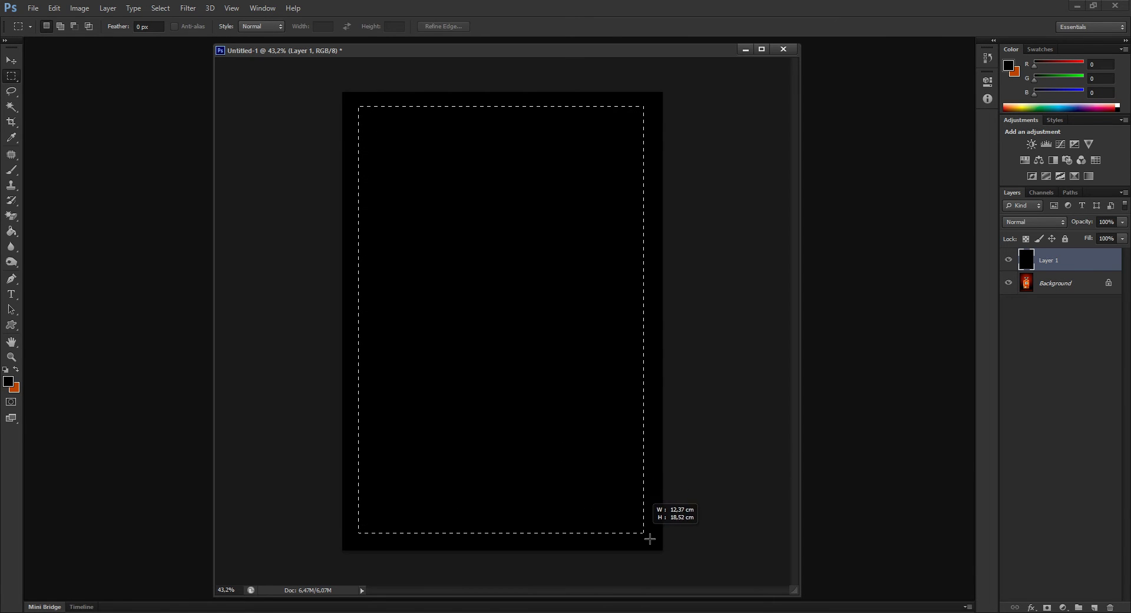
{"action": "left_click_drag", "start_coordinate": [650, 538], "coordinate": [613, 489]}
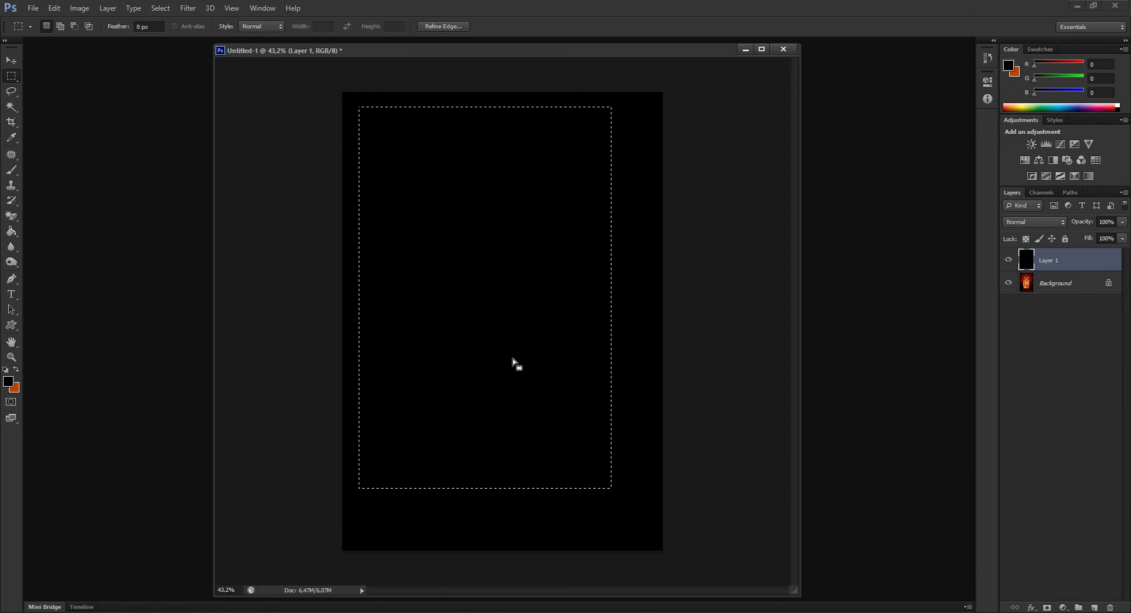
{"action": "left_click_drag", "start_coordinate": [513, 361], "coordinate": [530, 378]}
{"action": "right_click", "coordinate": [501, 305]}
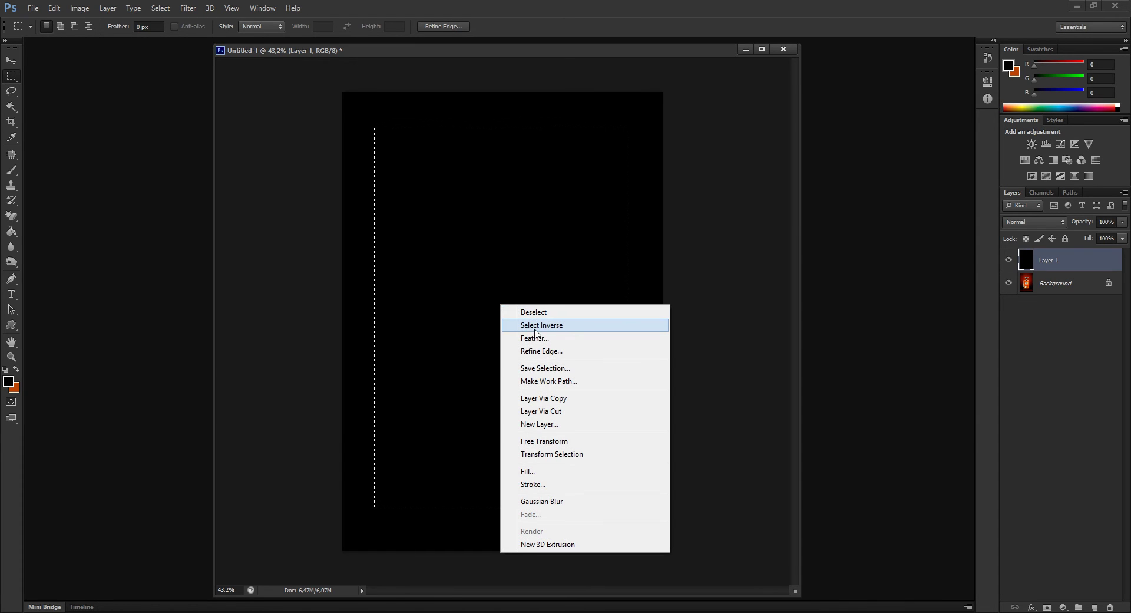
{"action": "left_click", "coordinate": [534, 337]}
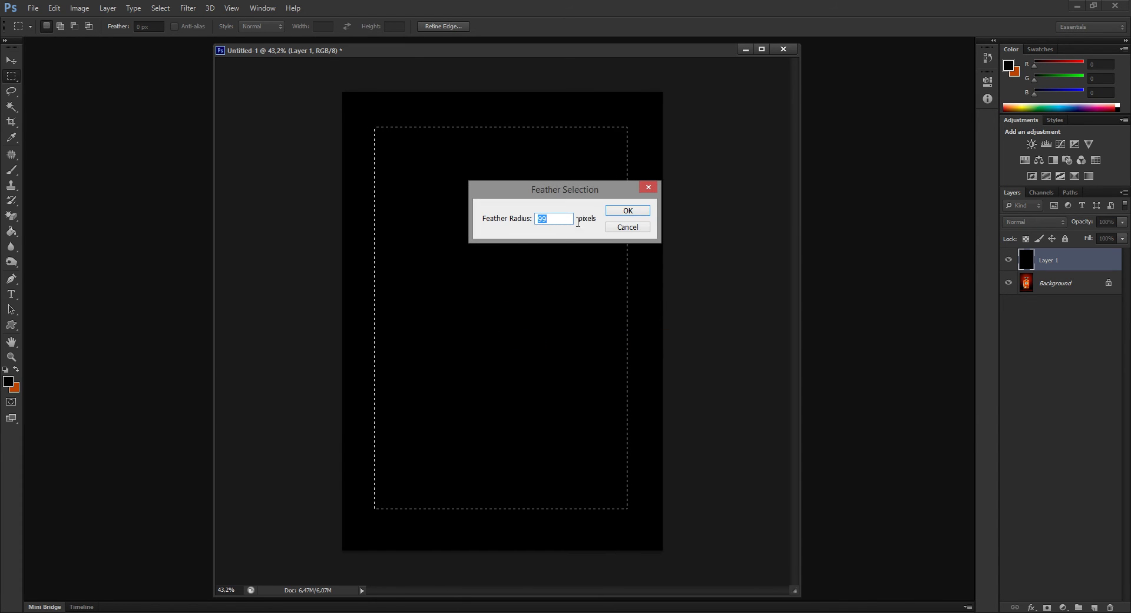
{"action": "left_click", "coordinate": [619, 212]}
{"action": "key", "text": "Delete"}
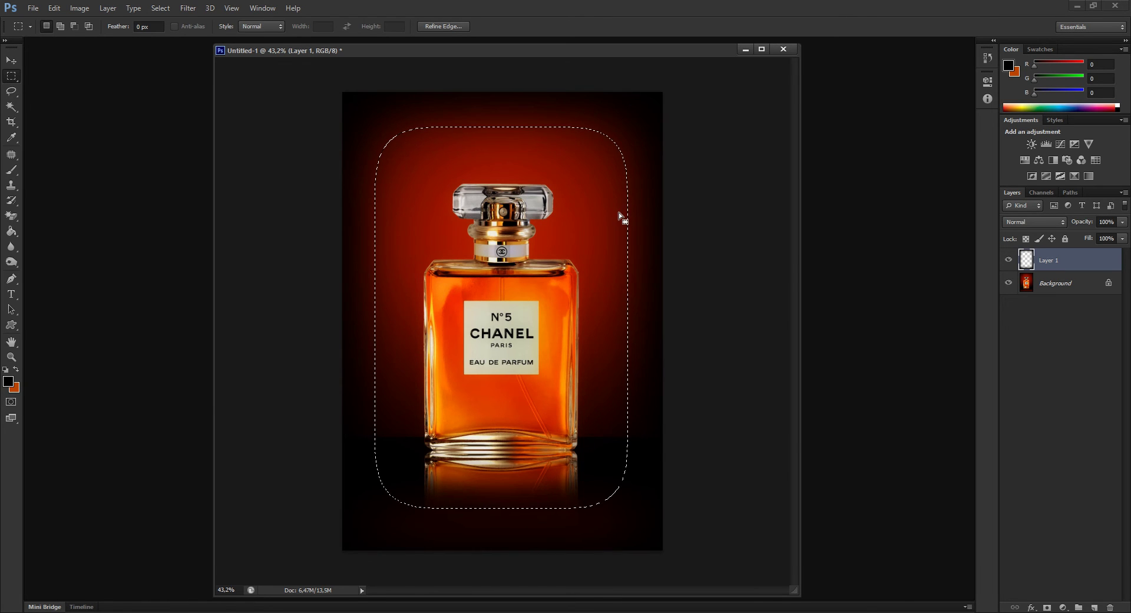
{"action": "key", "text": "ctrl+d"}
{"action": "left_click", "coordinate": [108, 8]}
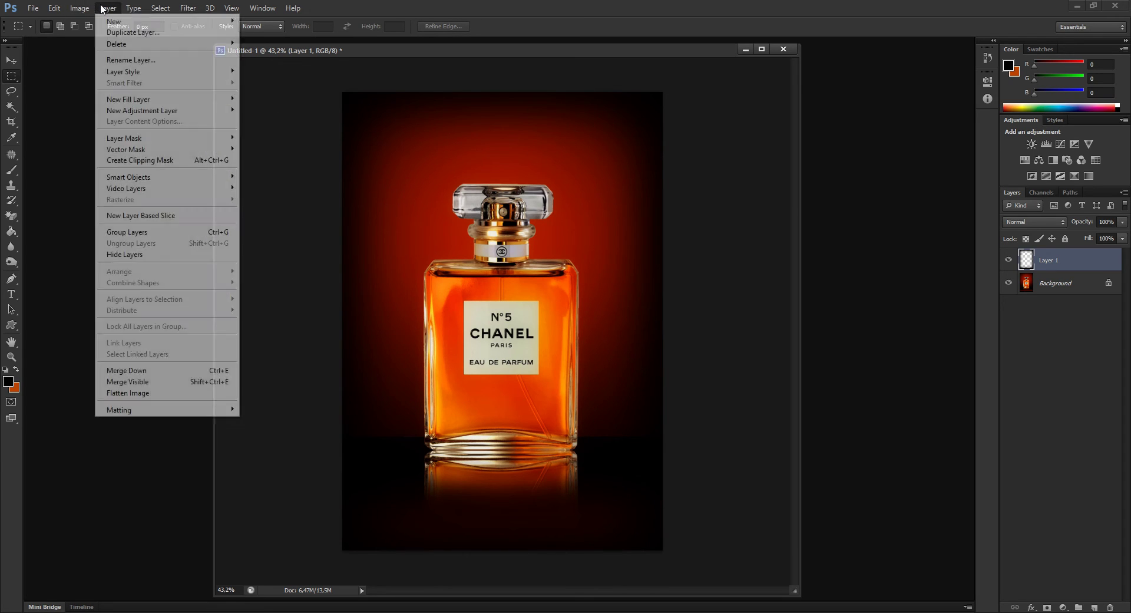
{"action": "left_click", "coordinate": [186, 383]}
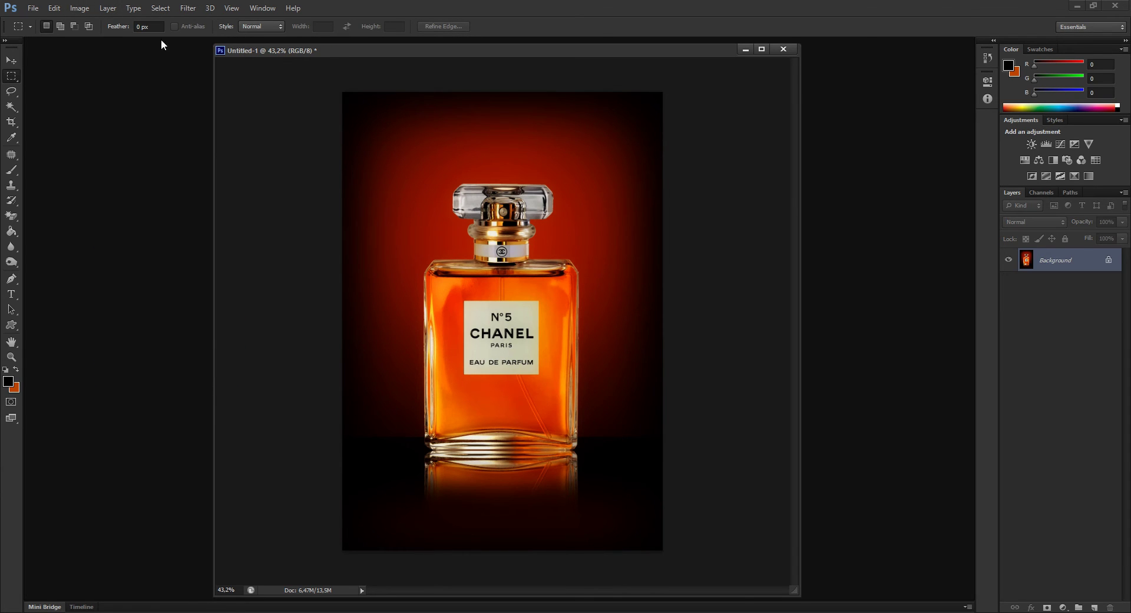
Apply Smart Sharpen with 27% amount and about 13.5 px radius to the Background.
{"action": "left_click", "coordinate": [194, 10]}
{"action": "mouse_move", "coordinate": [200, 182]}
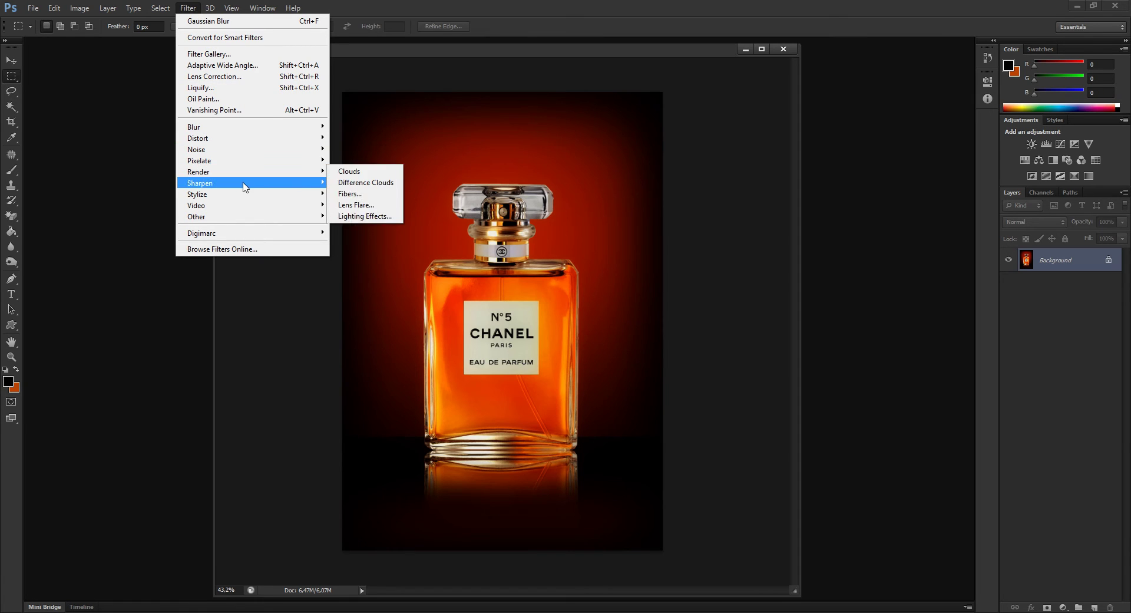
{"action": "left_click", "coordinate": [378, 217]}
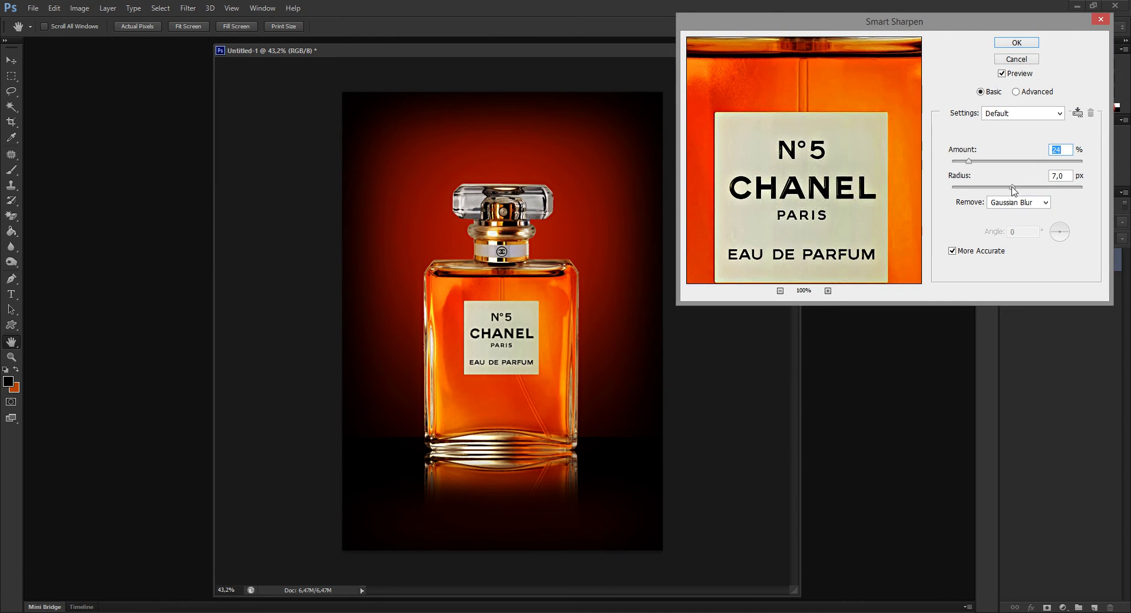
{"action": "left_click_drag", "start_coordinate": [1013, 189], "coordinate": [973, 163]}
{"action": "left_click_drag", "start_coordinate": [854, 174], "coordinate": [852, 174]}
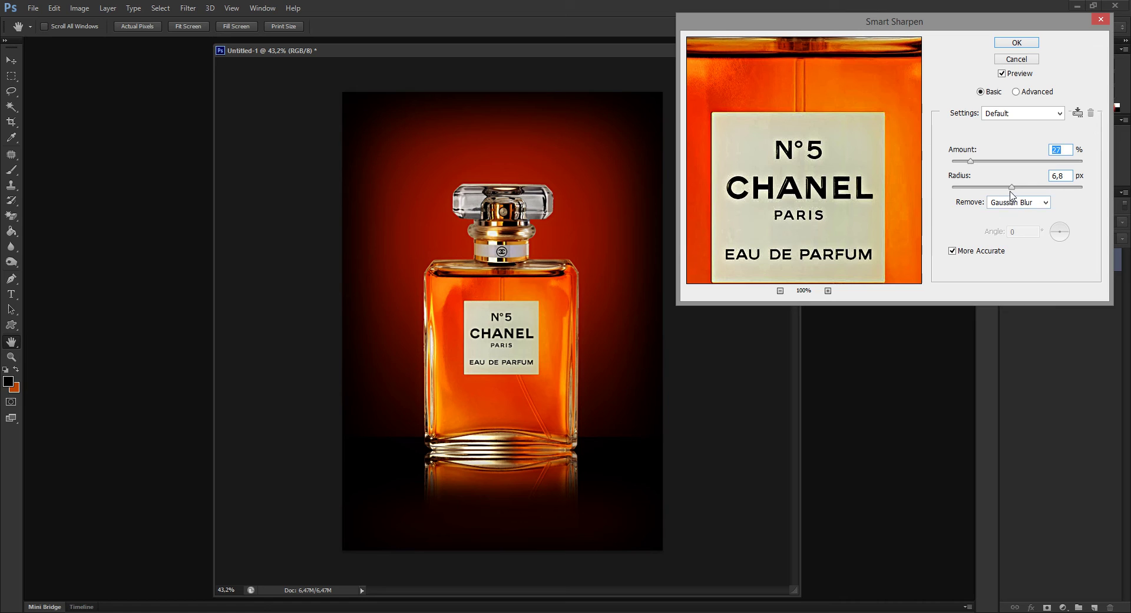
{"action": "left_click_drag", "start_coordinate": [1009, 193], "coordinate": [1025, 189]}
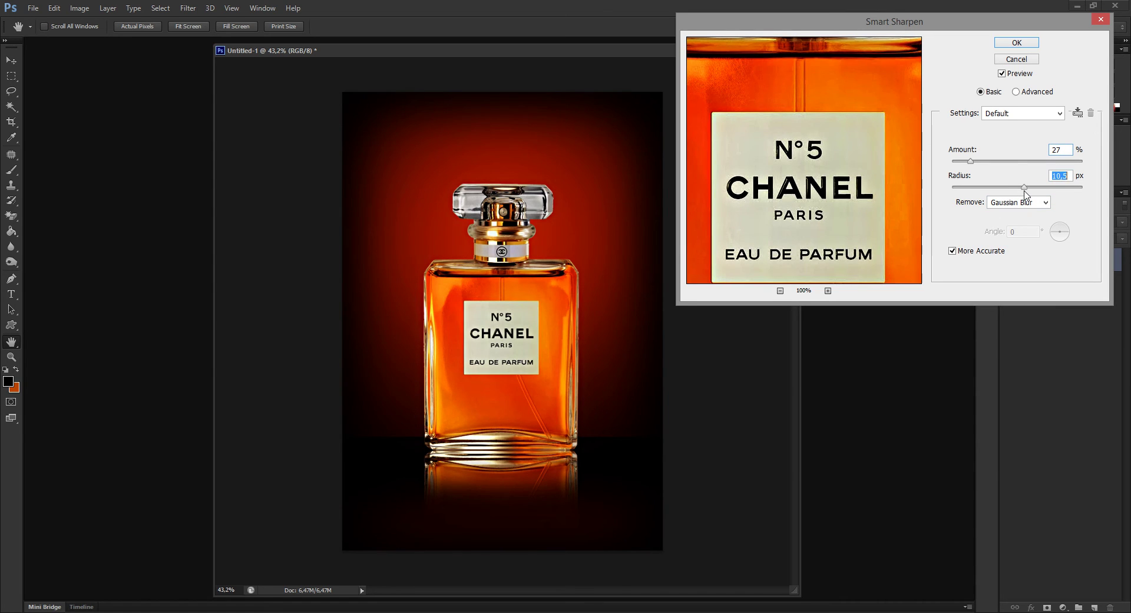
{"action": "left_click", "coordinate": [781, 292]}
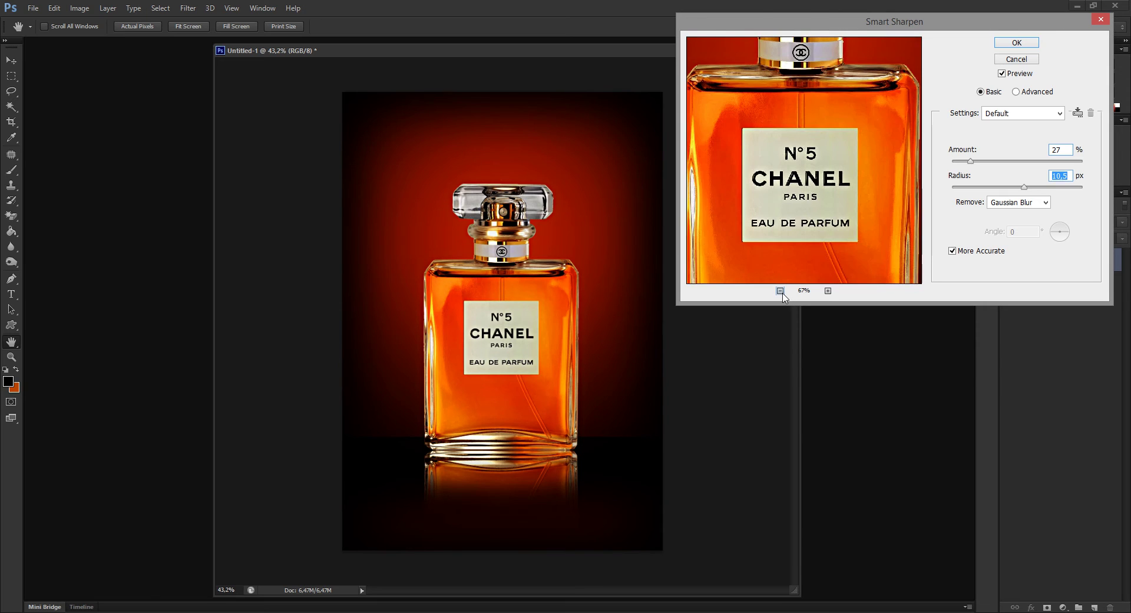
{"action": "left_click", "coordinate": [782, 292]}
{"action": "left_click_drag", "start_coordinate": [1047, 187], "coordinate": [1037, 192]}
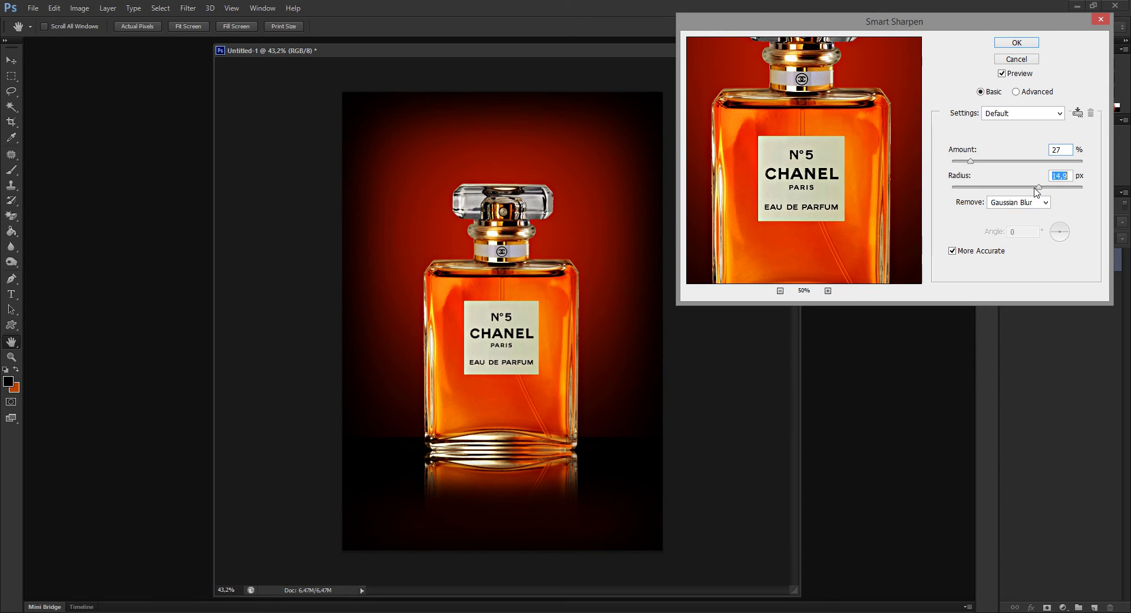
{"action": "left_click", "coordinate": [1017, 43]}
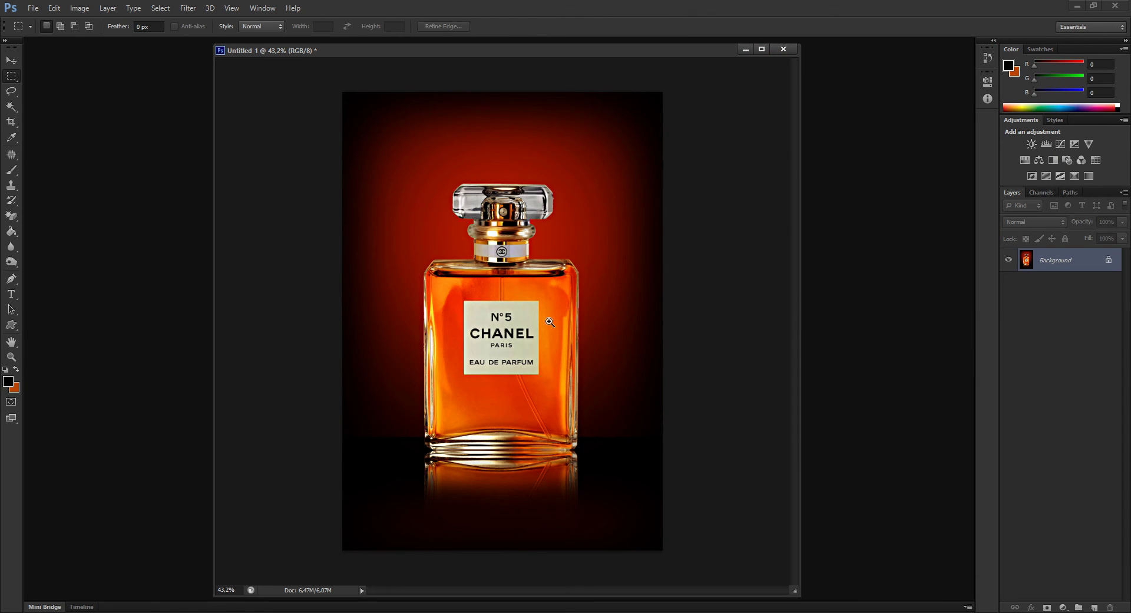
{"action": "key", "text": "z"}
{"action": "right_click", "coordinate": [498, 260]}
{"action": "left_click", "coordinate": [543, 272]}
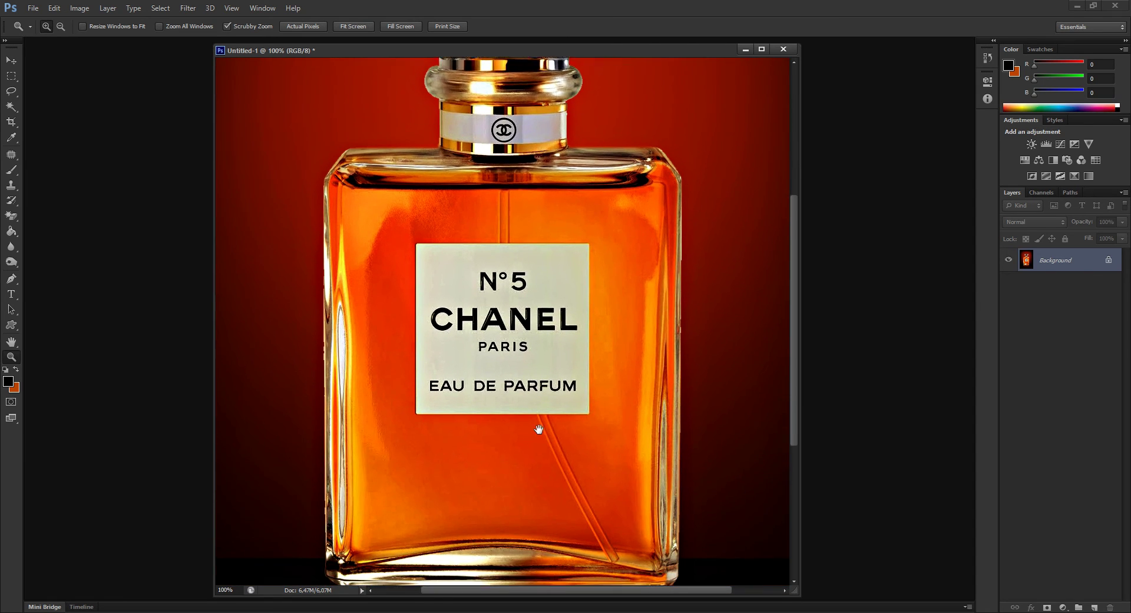
{"action": "mouse_move", "coordinate": [538, 429]}
{"action": "left_mouse_down"}
{"action": "mouse_move", "coordinate": [548, 313]}
{"action": "mouse_move", "coordinate": [672, 389]}
{"action": "left_mouse_up"}
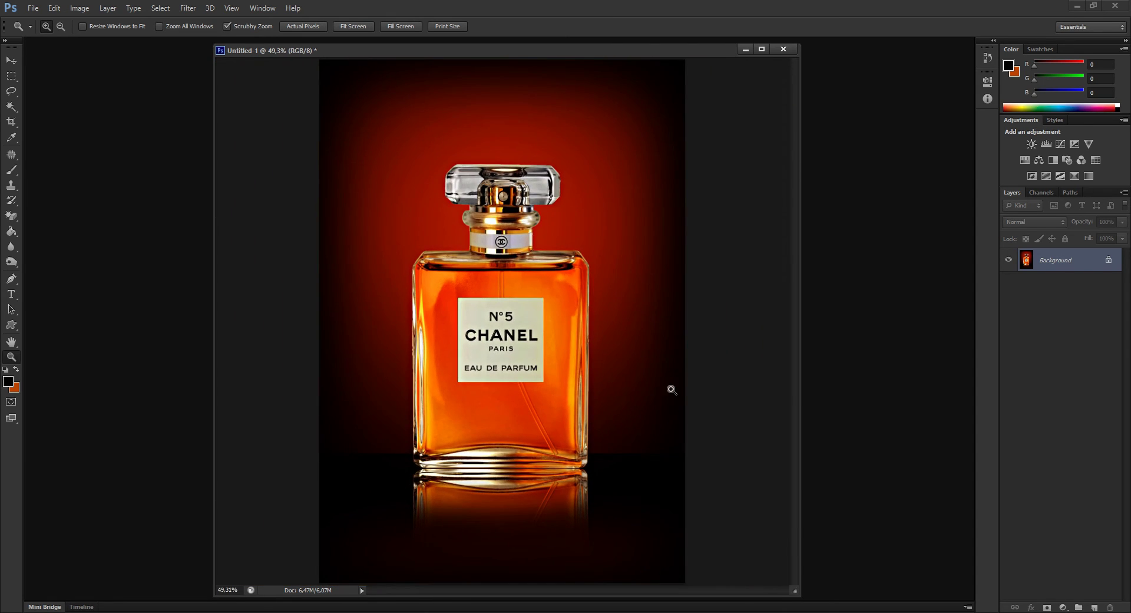
{"action": "left_click_drag", "start_coordinate": [799, 388], "coordinate": [918, 382]}
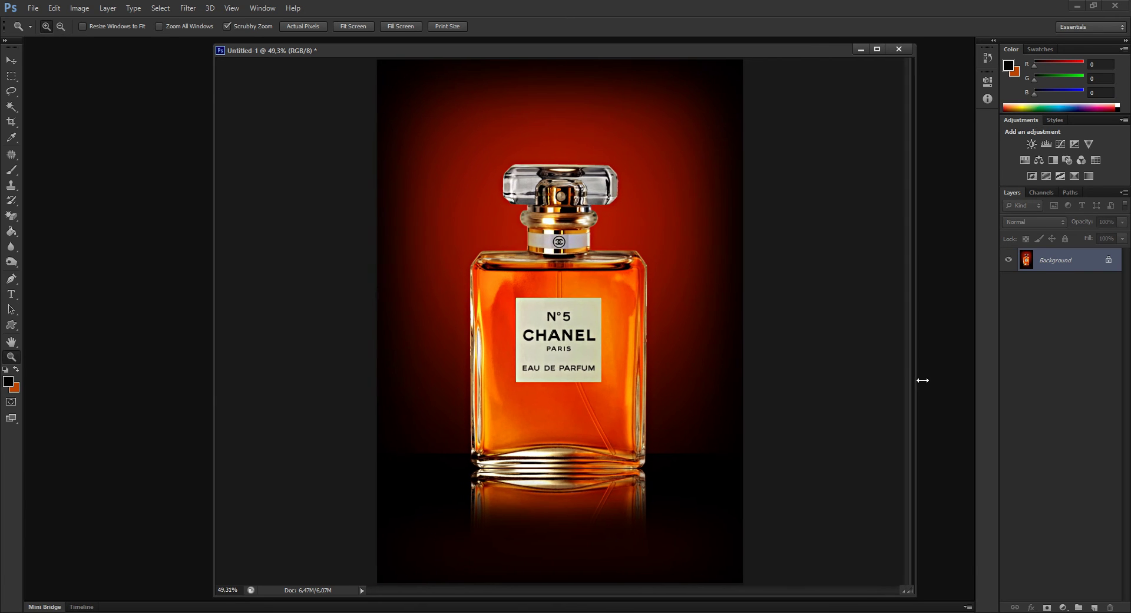
Open the chanel-square.jpg logo file.
{"action": "left_click", "coordinate": [33, 9]}
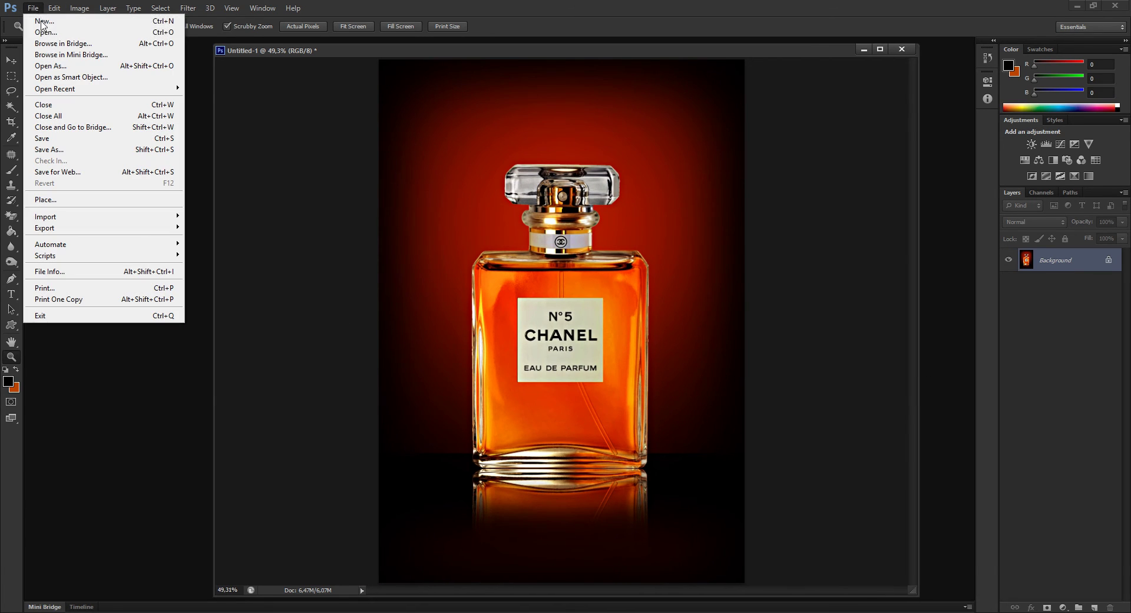
{"action": "left_click", "coordinate": [46, 32]}
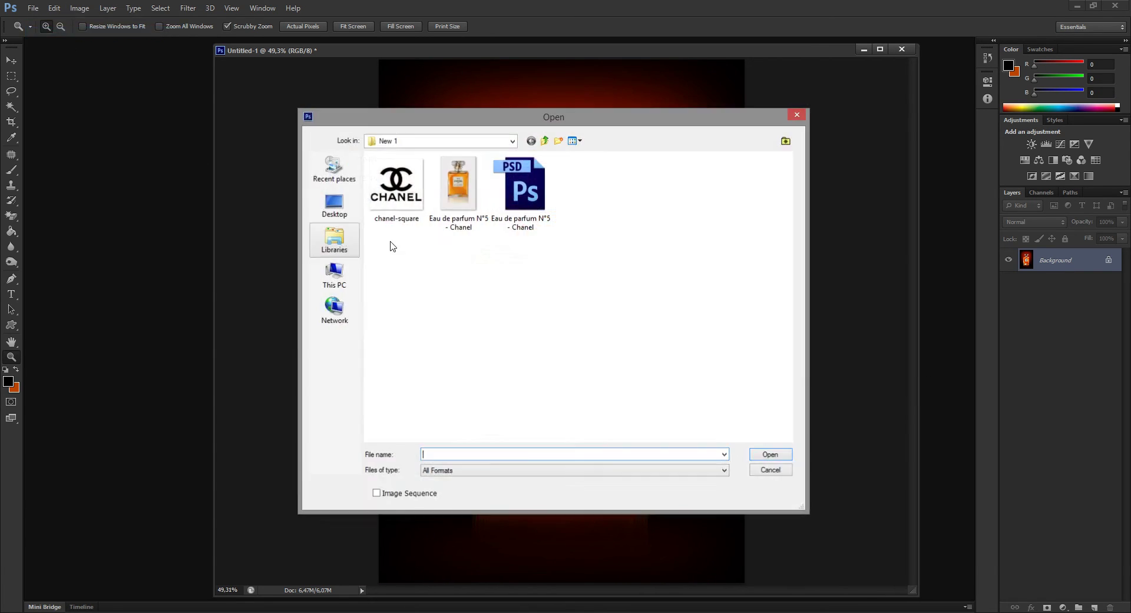
{"action": "double_click", "coordinate": [403, 199]}
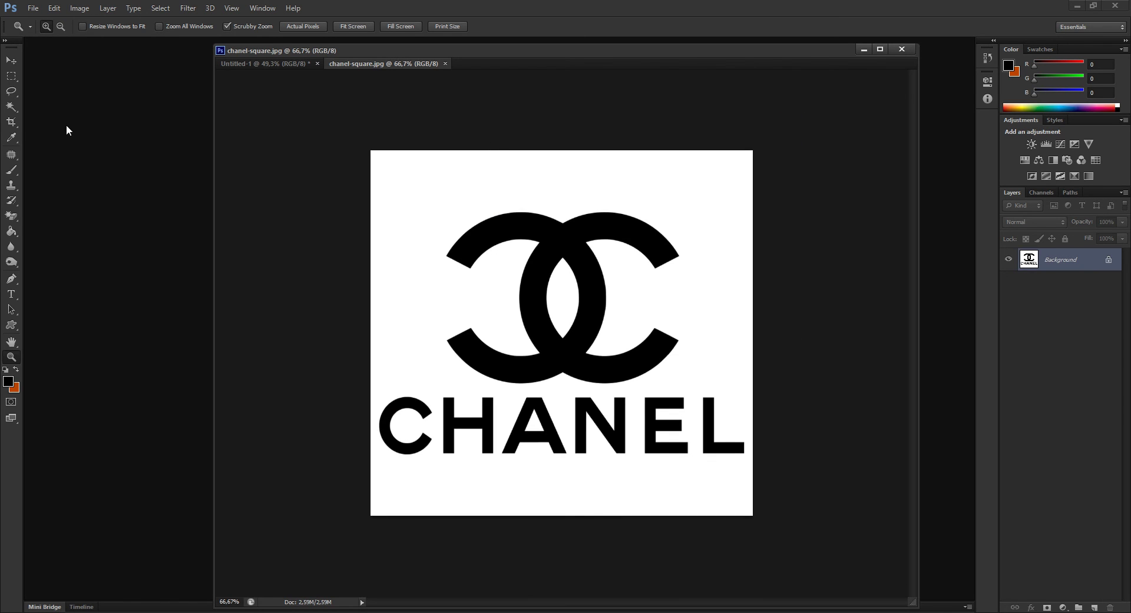
Magic-erase the logo's white background and the white areas inside the CC and A.
{"action": "left_click", "coordinate": [12, 215]}
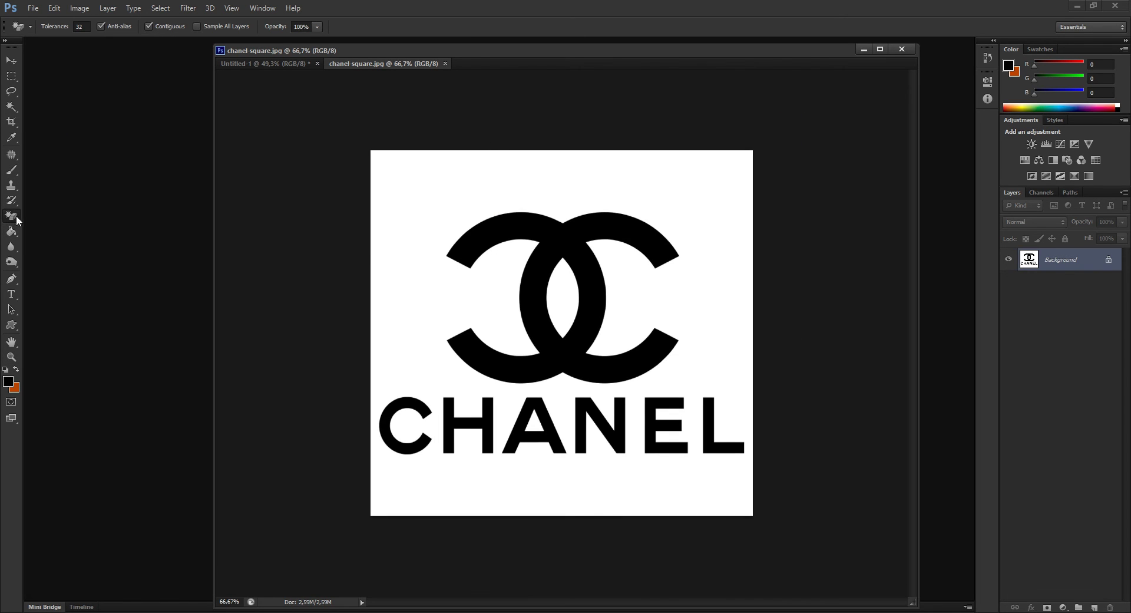
{"action": "left_click", "coordinate": [423, 239]}
{"action": "left_click", "coordinate": [564, 307]}
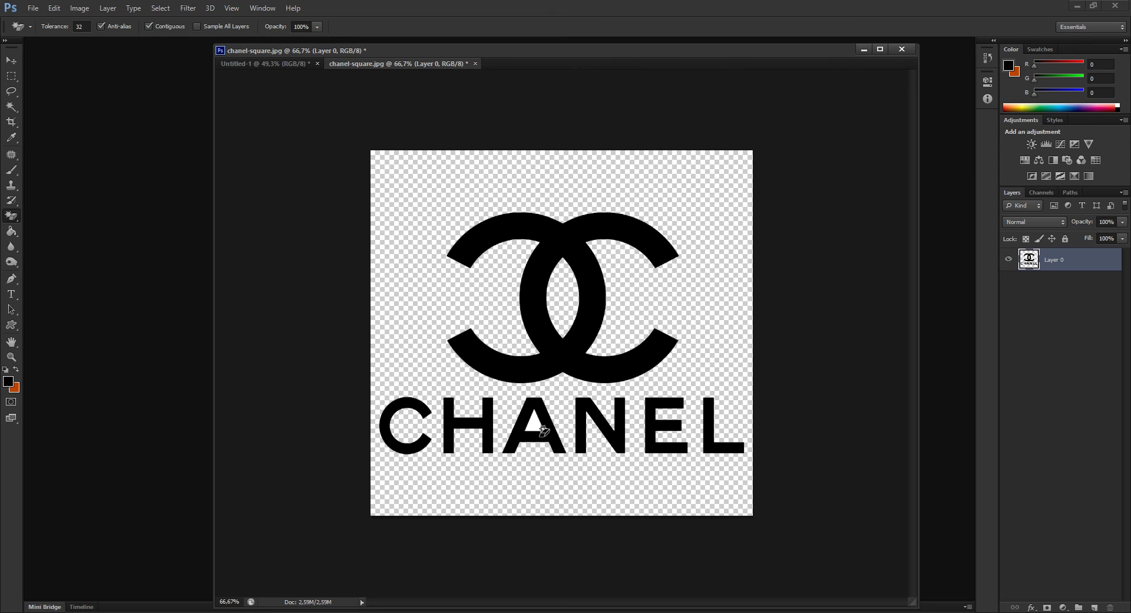
{"action": "left_click", "coordinate": [536, 427]}
{"action": "left_click", "coordinate": [11, 60]}
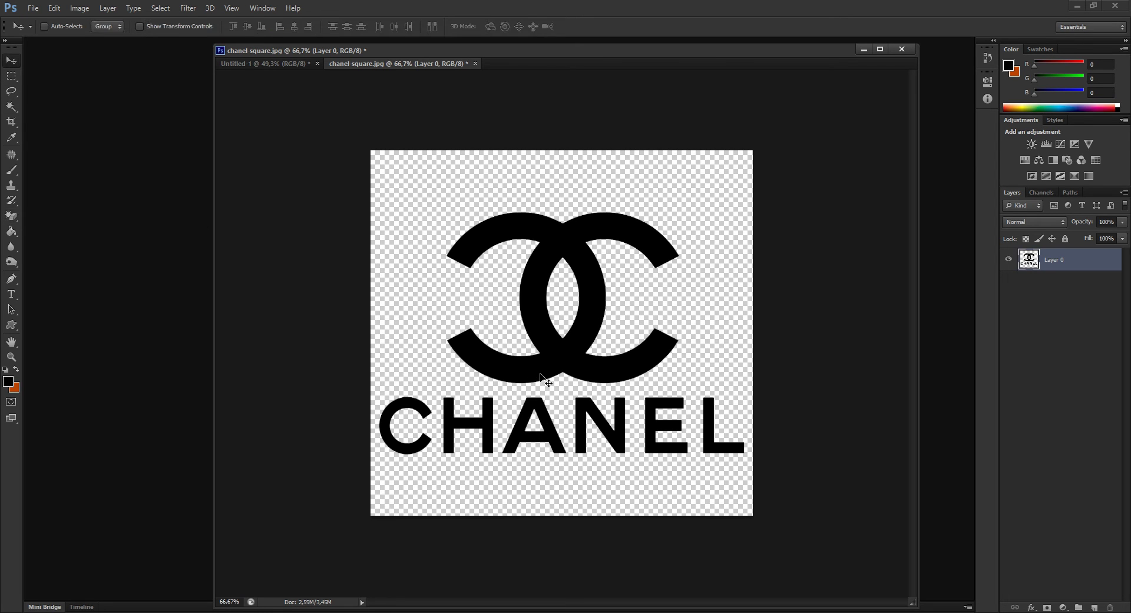
Bring the logo into the perfume image, scale it to about 43% at lower left, and blend as Overlay.
{"action": "mouse_move", "coordinate": [489, 299]}
{"action": "left_mouse_down"}
{"action": "mouse_move", "coordinate": [443, 235]}
{"action": "mouse_move", "coordinate": [560, 398]}
{"action": "left_mouse_up"}
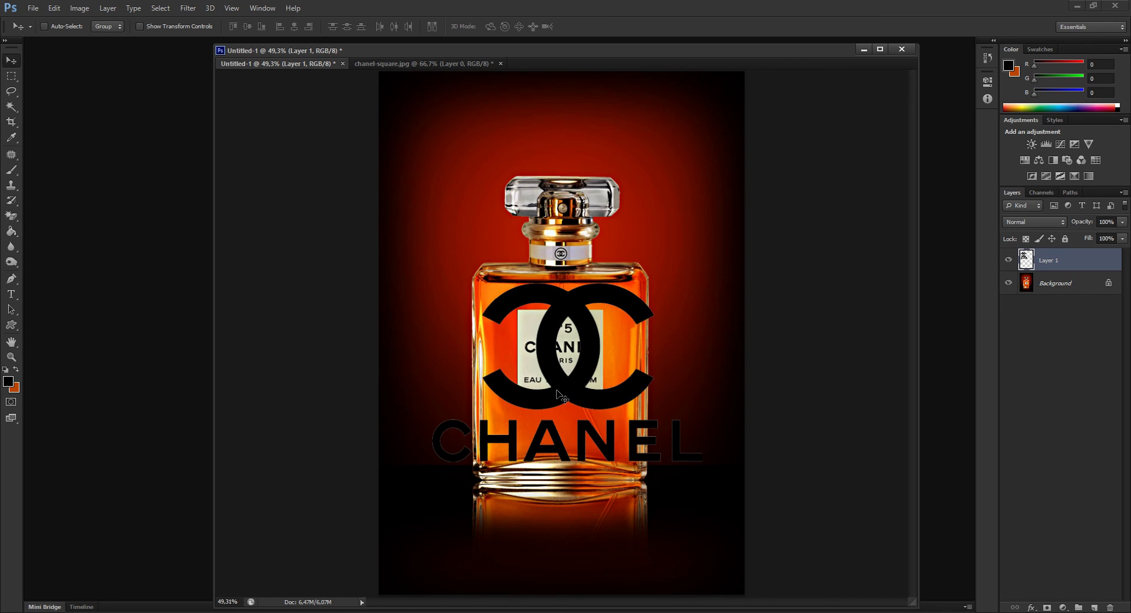
{"action": "key", "text": "ctrl+t"}
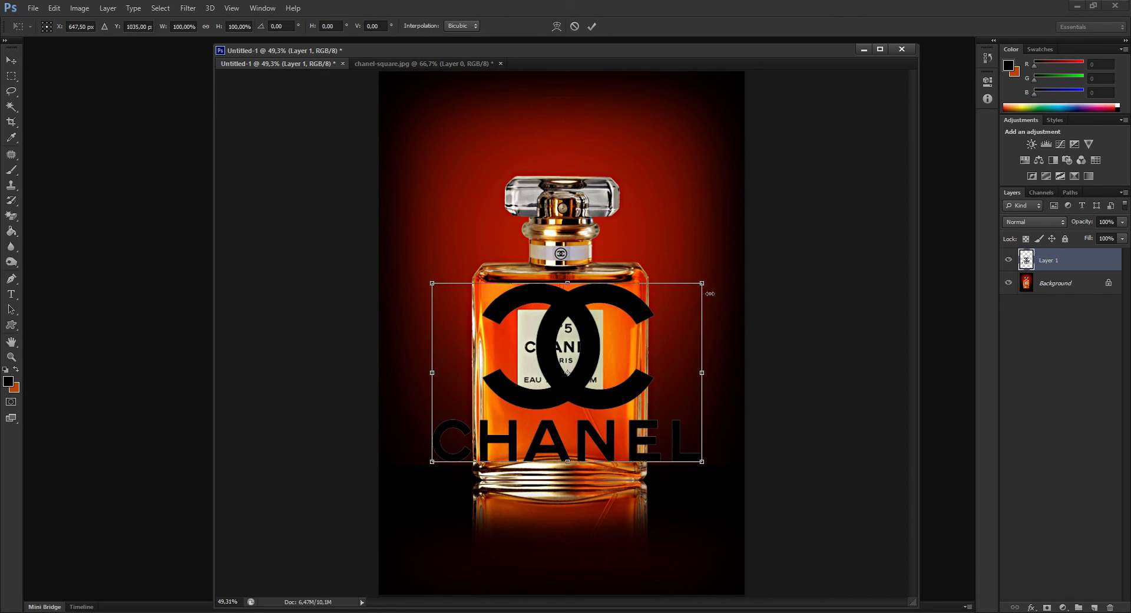
{"action": "left_click_drag", "start_coordinate": [705, 287], "coordinate": [550, 390]}
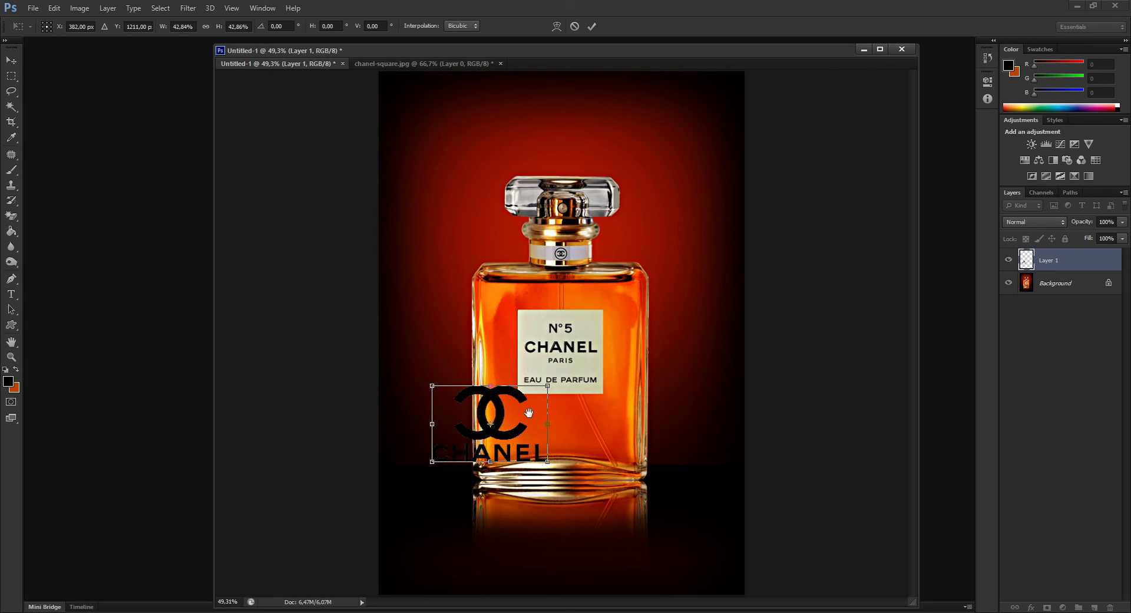
{"action": "mouse_move", "coordinate": [513, 410]}
{"action": "left_mouse_down"}
{"action": "mouse_move", "coordinate": [492, 518]}
{"action": "mouse_move", "coordinate": [476, 523]}
{"action": "mouse_move", "coordinate": [496, 519]}
{"action": "mouse_move", "coordinate": [480, 532]}
{"action": "left_mouse_up"}
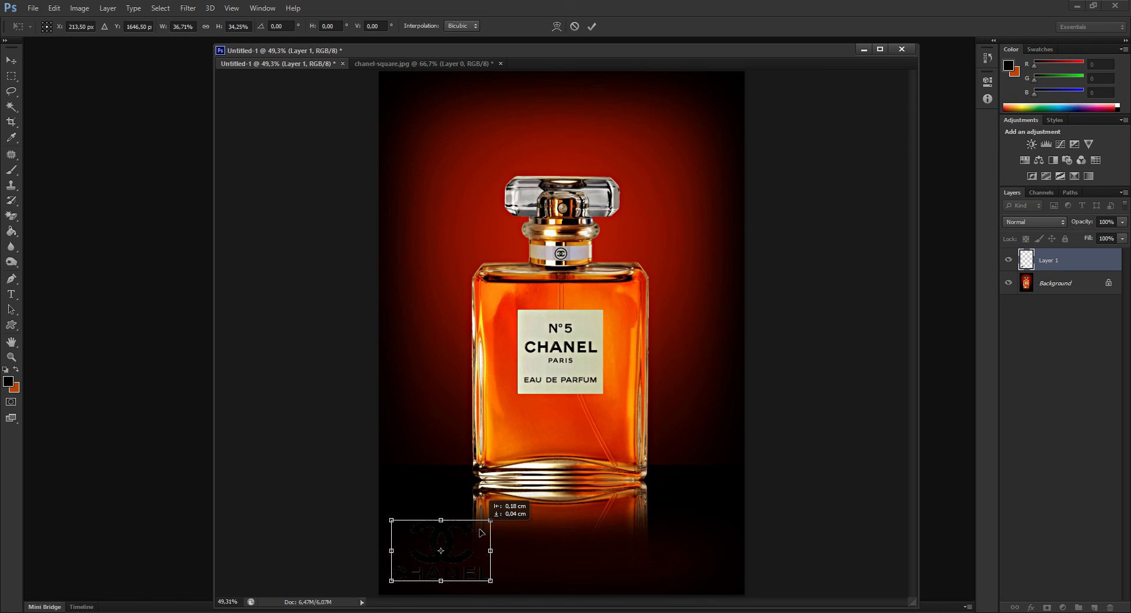
{"action": "key", "text": "Return"}
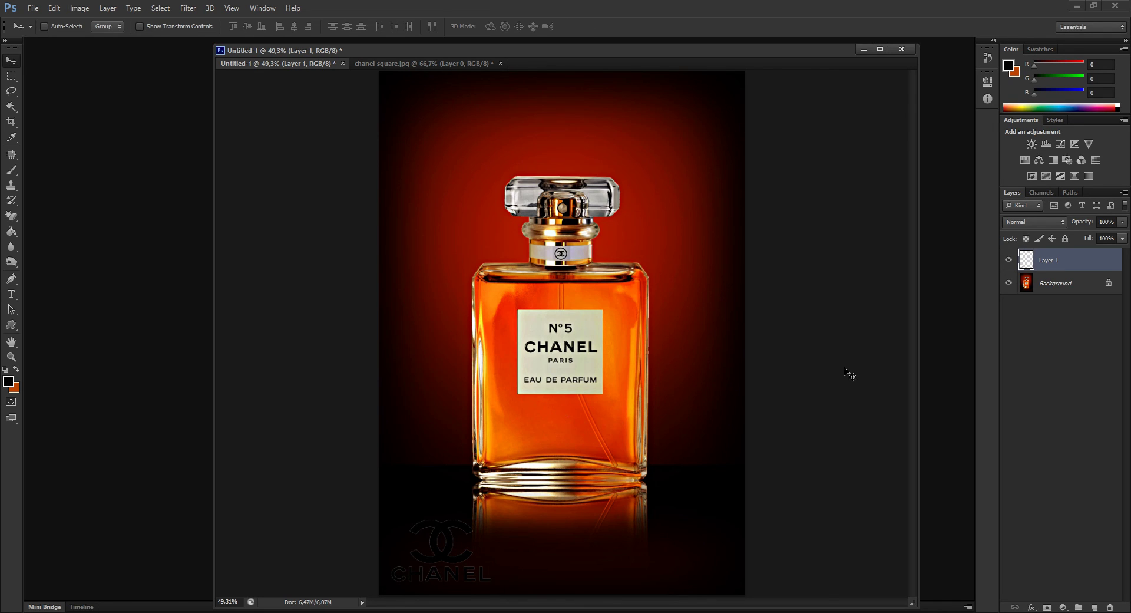
{"action": "left_click", "coordinate": [1062, 223]}
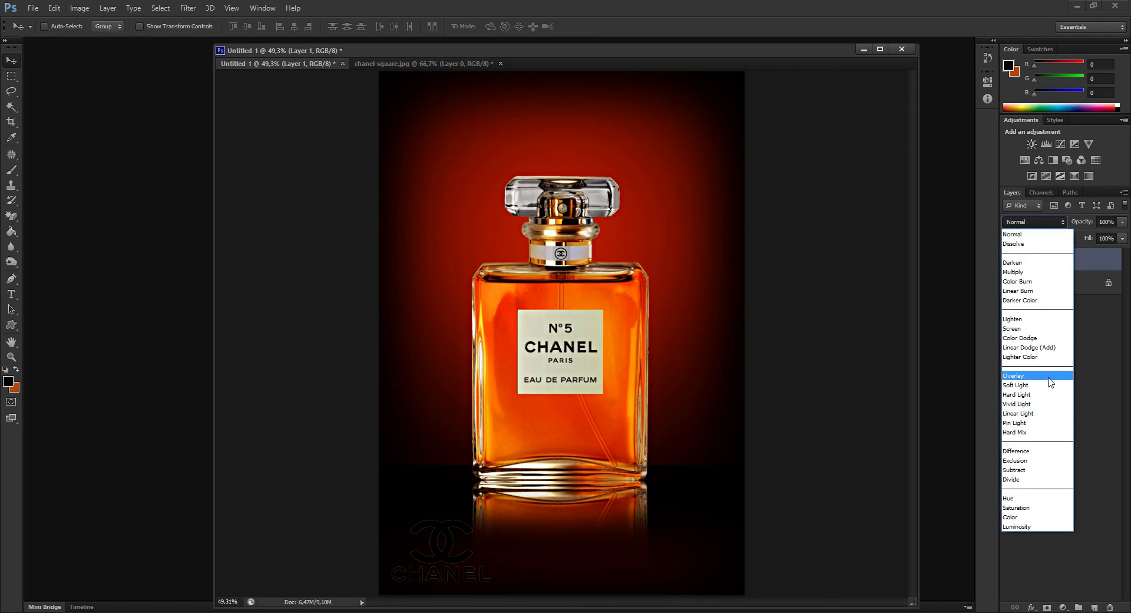
{"action": "left_click", "coordinate": [1050, 376]}
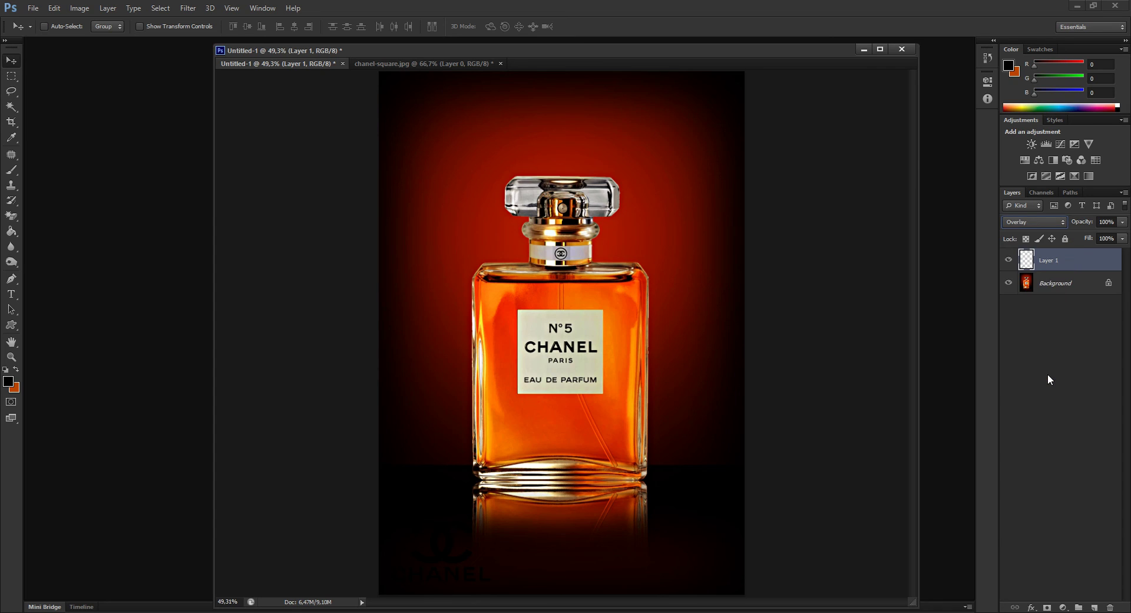
Give the logo layer a dark-red 8e1300 Color Overlay.
{"action": "double_click", "coordinate": [1116, 263]}
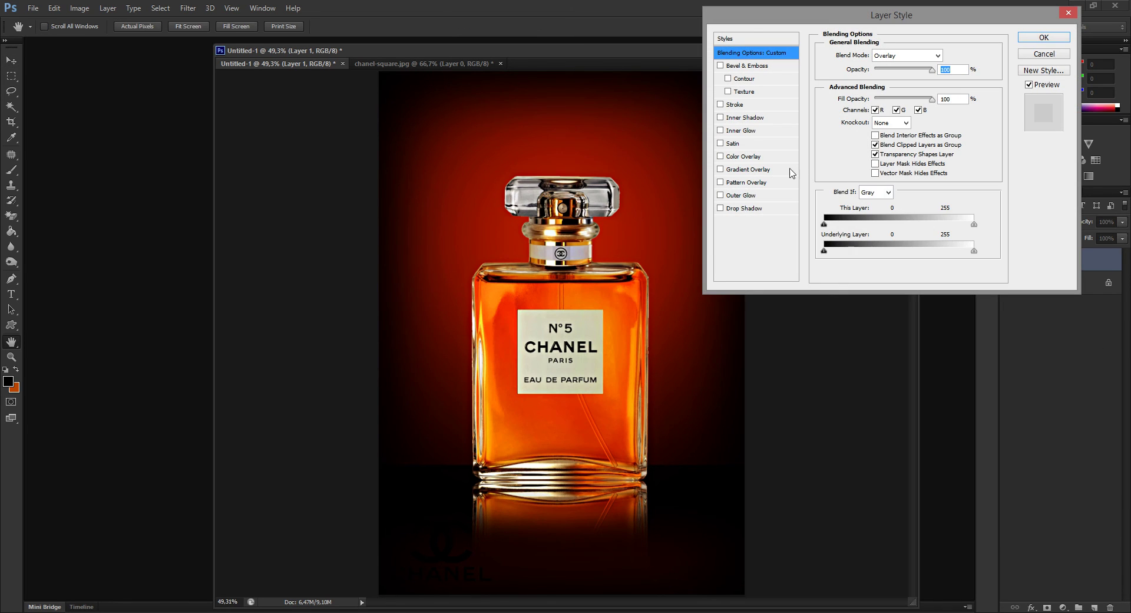
{"action": "left_click", "coordinate": [768, 159]}
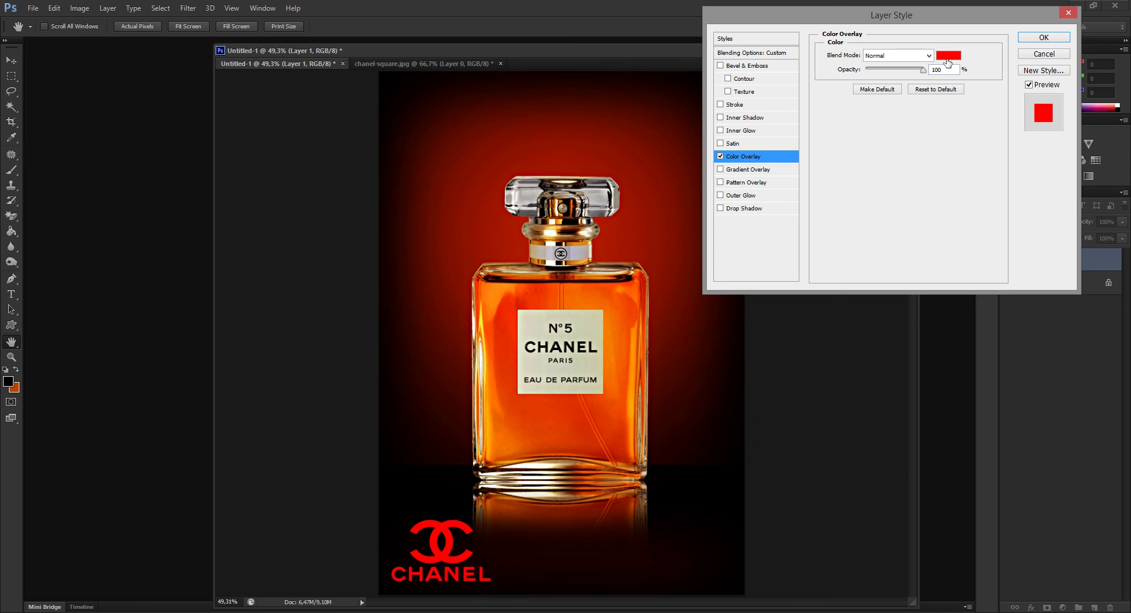
{"action": "left_click", "coordinate": [949, 54]}
{"action": "left_click", "coordinate": [523, 173]}
{"action": "left_click_drag", "start_coordinate": [522, 173], "coordinate": [479, 207]}
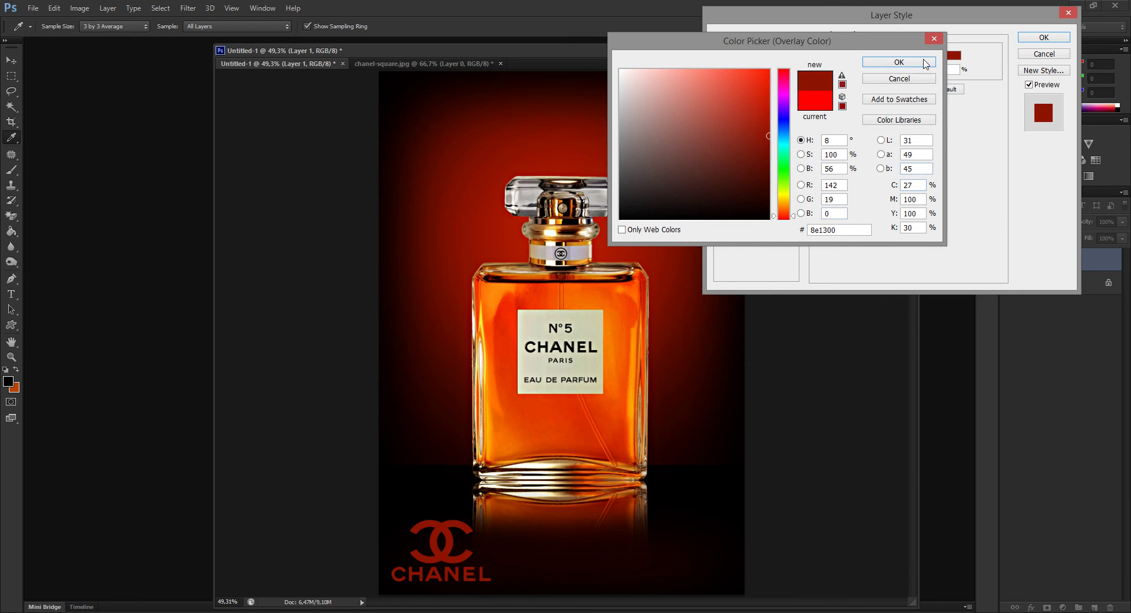
{"action": "left_click", "coordinate": [926, 62]}
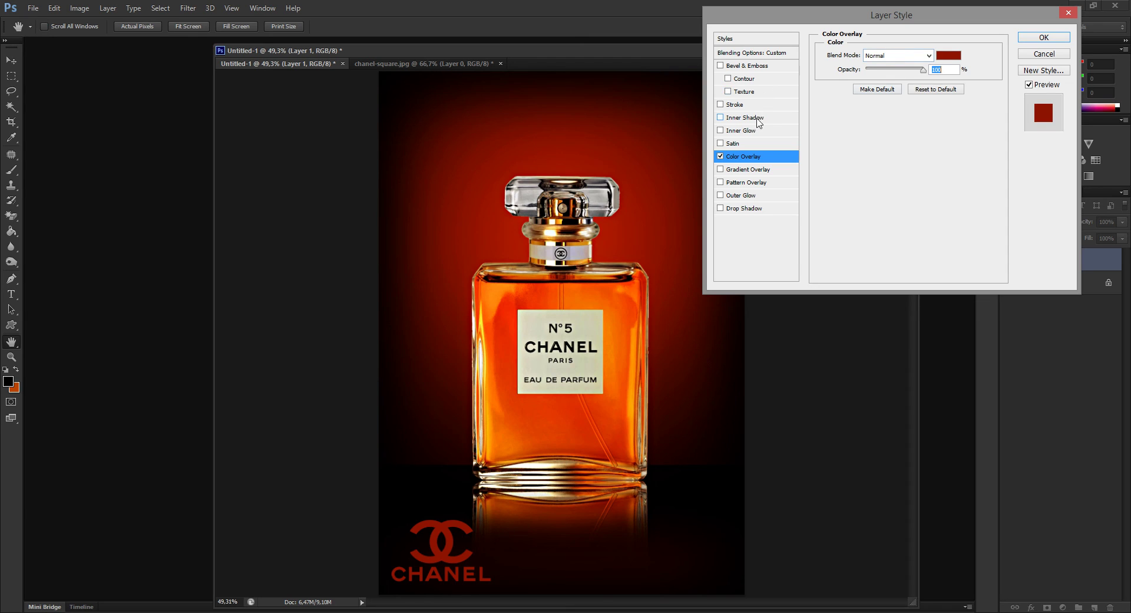
Add a 7 px Inner Shadow and a Drop Shadow, then lower the logo opacity to 88%.
{"action": "left_click", "coordinate": [761, 118]}
{"action": "left_click_drag", "start_coordinate": [869, 106], "coordinate": [872, 132]}
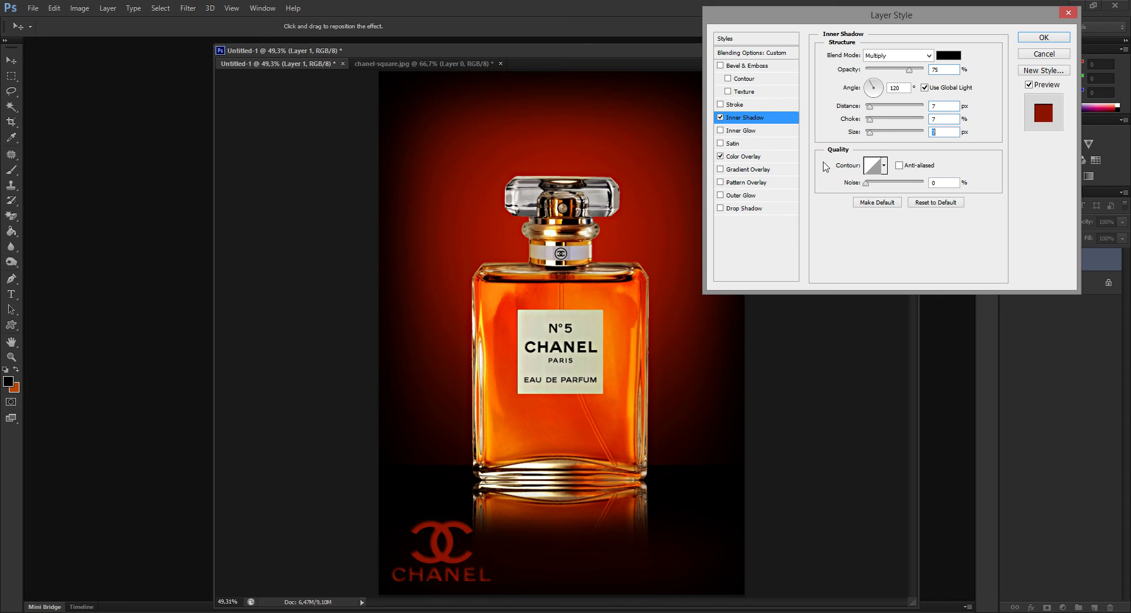
{"action": "left_click", "coordinate": [758, 209]}
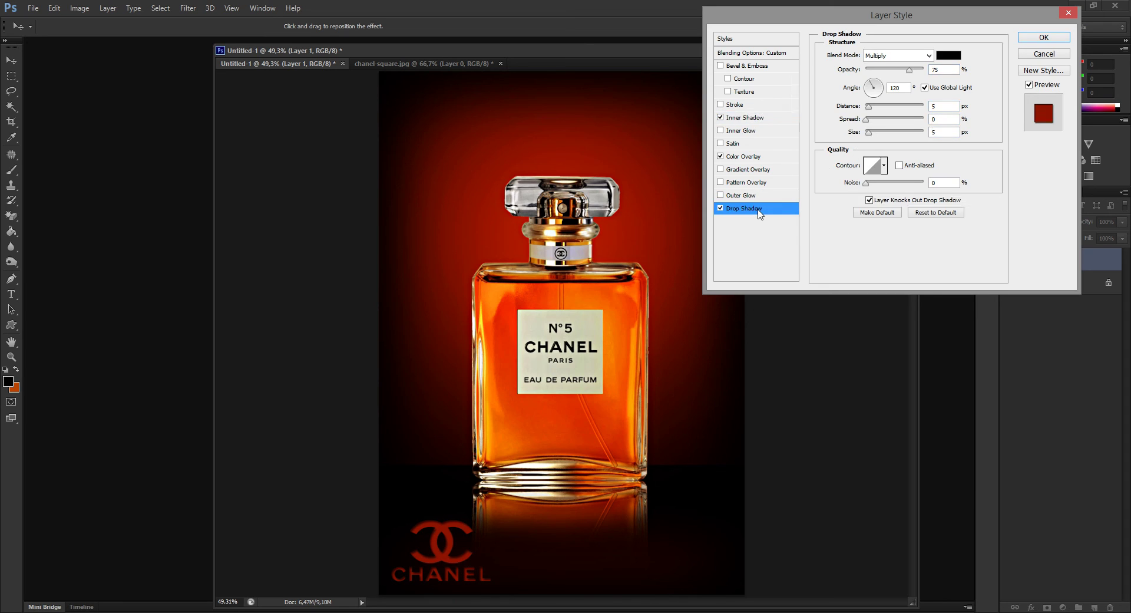
{"action": "left_click", "coordinate": [757, 65]}
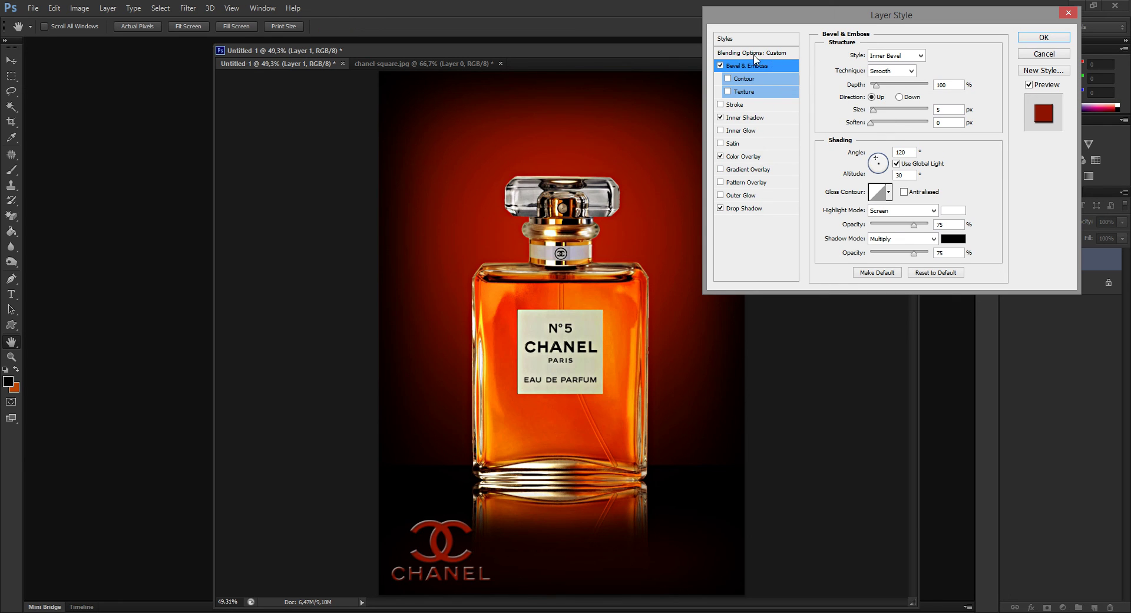
{"action": "left_click", "coordinate": [720, 66]}
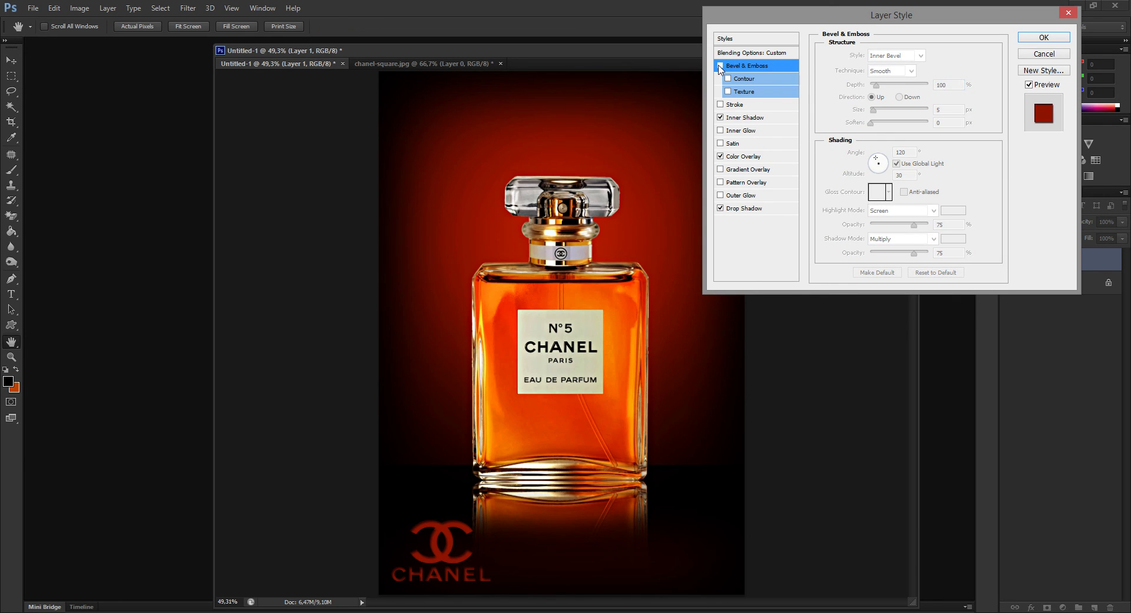
{"action": "left_click", "coordinate": [1025, 38]}
{"action": "mouse_move", "coordinate": [1090, 224]}
{"action": "left_mouse_down"}
{"action": "mouse_move", "coordinate": [1082, 240]}
{"action": "mouse_move", "coordinate": [1079, 225]}
{"action": "left_mouse_up"}
{"action": "left_click", "coordinate": [1119, 262]}
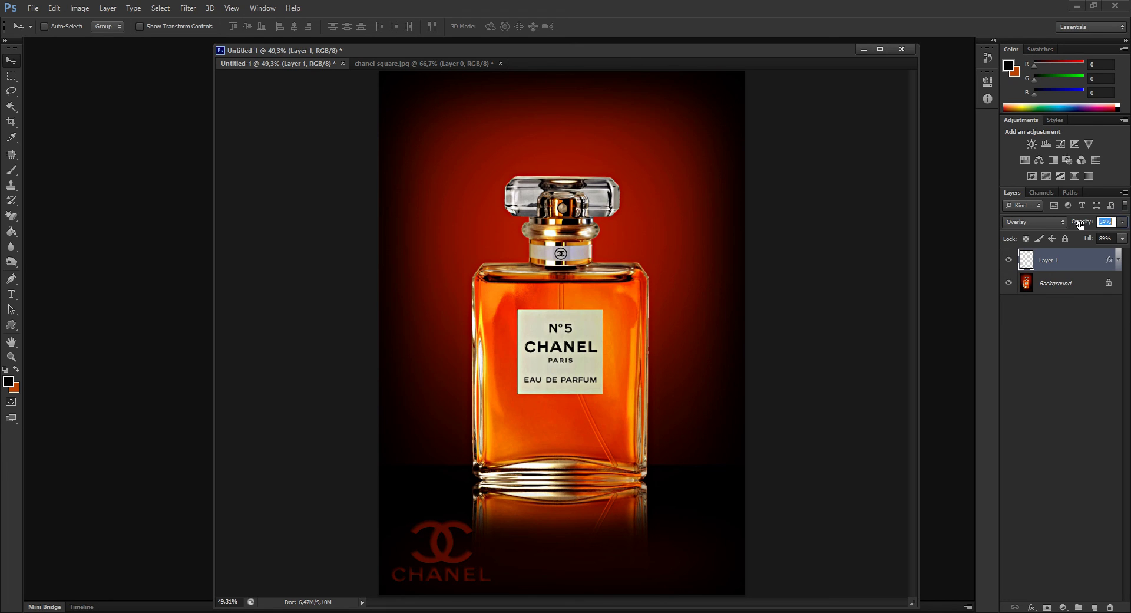
Slightly shrink the bottom-left CHANEL logo, then flatten the image into a single Background layer.
{"action": "key", "text": "ctrl+t"}
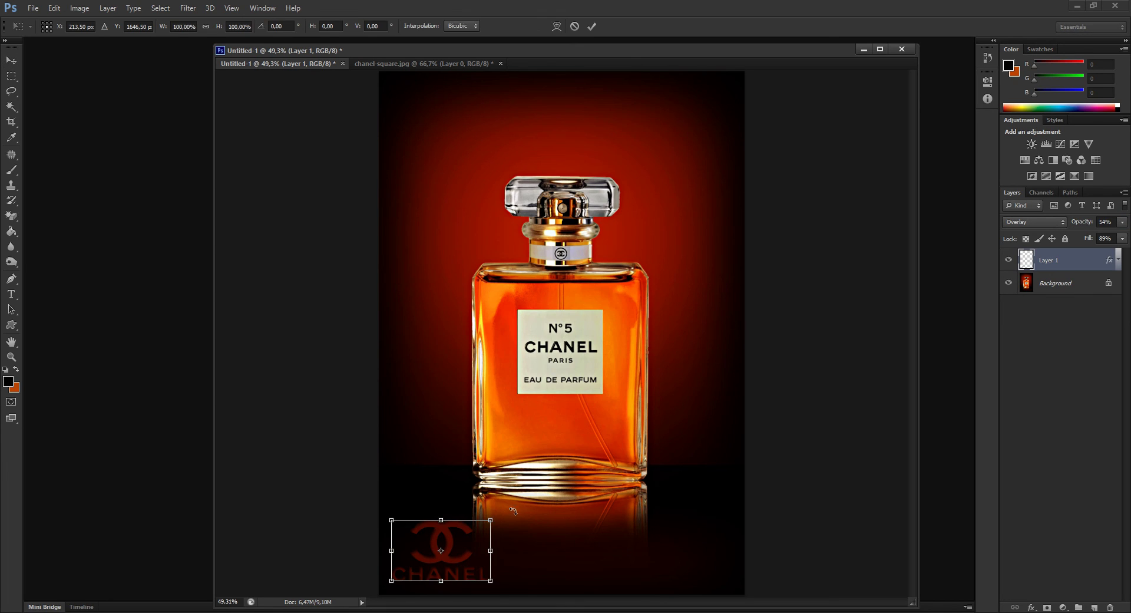
{"action": "left_click_drag", "start_coordinate": [497, 521], "coordinate": [483, 524]}
{"action": "key", "text": "Return"}
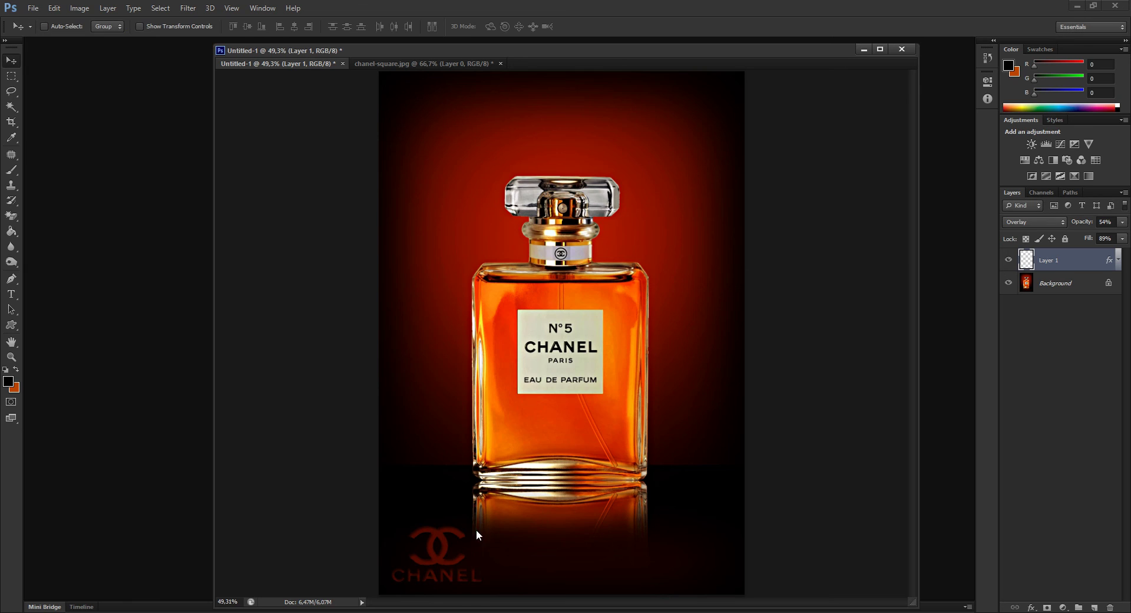
{"action": "left_click", "coordinate": [107, 9]}
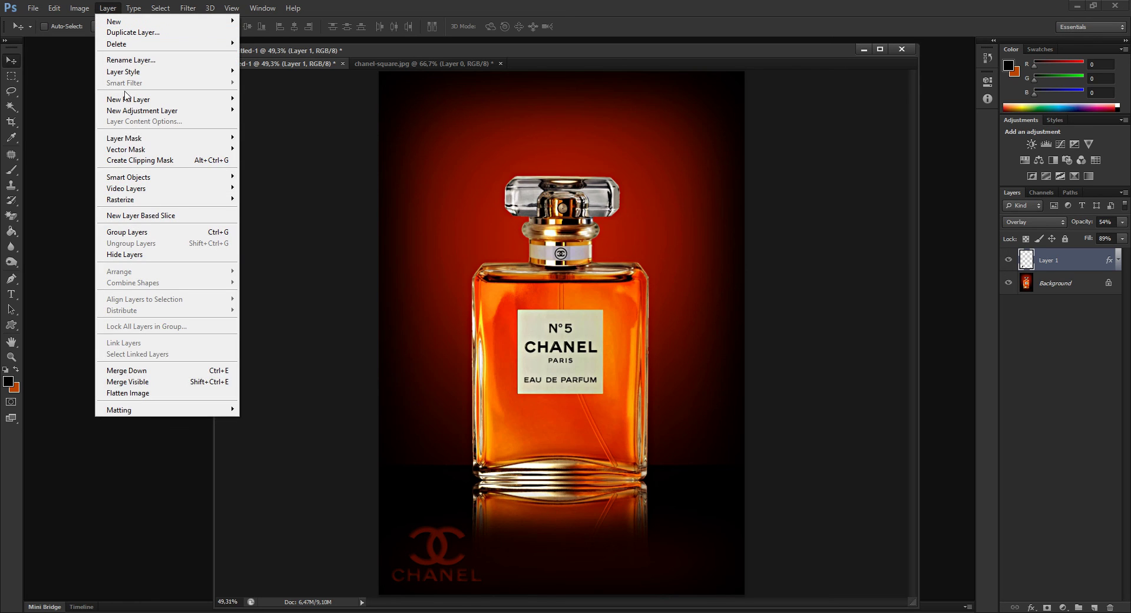
{"action": "left_click", "coordinate": [128, 392]}
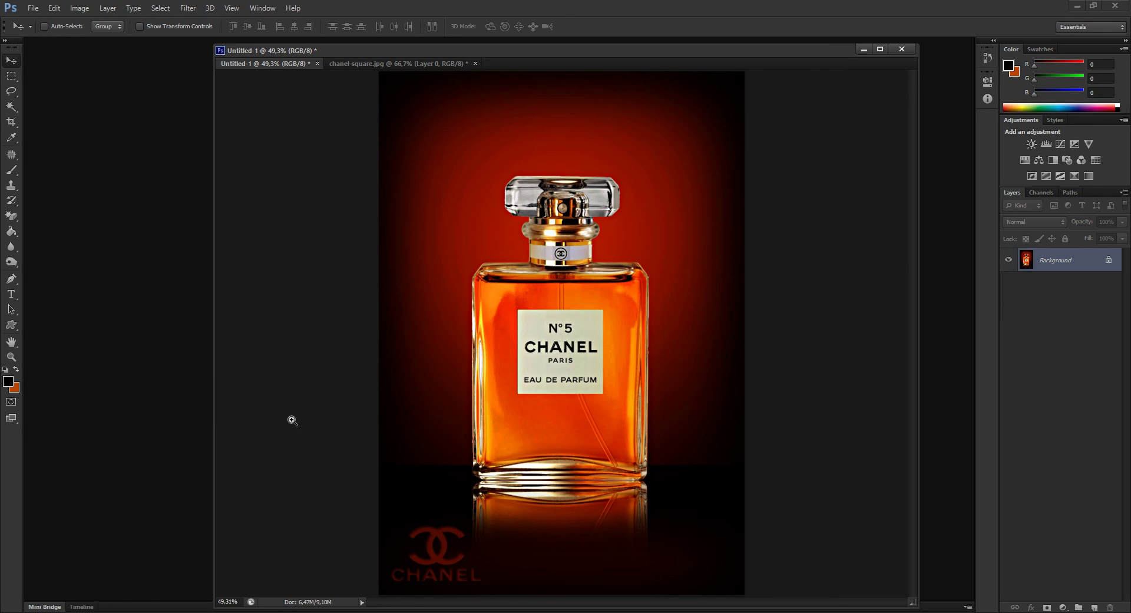
View the poster full screen on black and zoom in to inspect the bottle label, base and cap.
{"action": "key", "text": "z"}
{"action": "key", "text": "Tab"}
{"action": "key", "text": "f"}
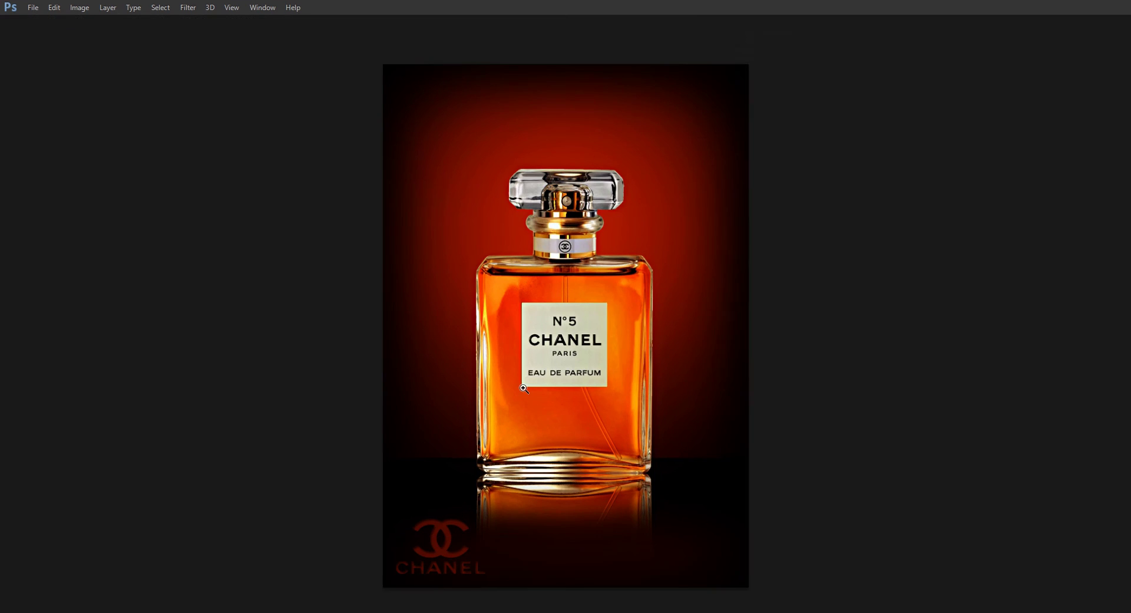
{"action": "key", "text": "f"}
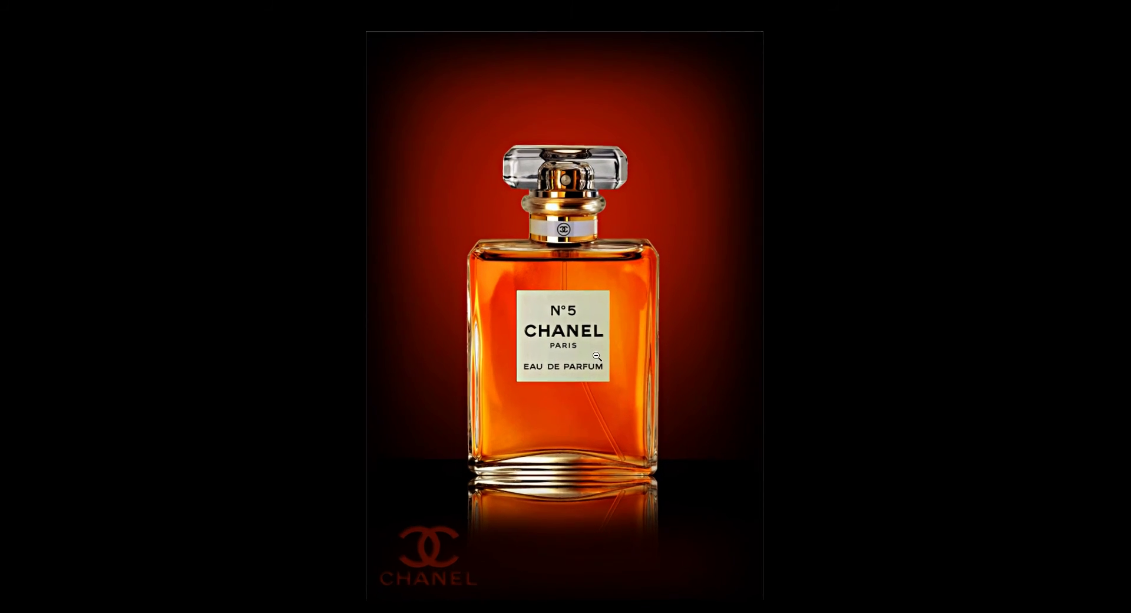
{"action": "left_click", "coordinate": [587, 359]}
{"action": "left_click_drag", "start_coordinate": [587, 437], "coordinate": [599, 255]}
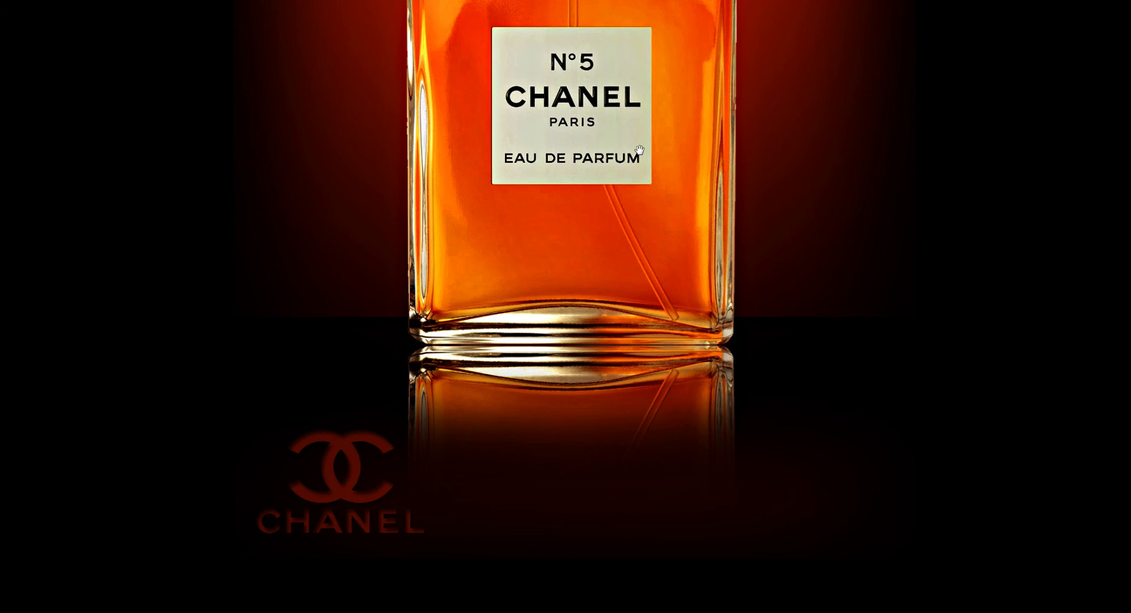
{"action": "mouse_move", "coordinate": [640, 150]}
{"action": "left_mouse_down"}
{"action": "mouse_move", "coordinate": [620, 465]}
{"action": "mouse_move", "coordinate": [641, 352]}
{"action": "left_mouse_up"}
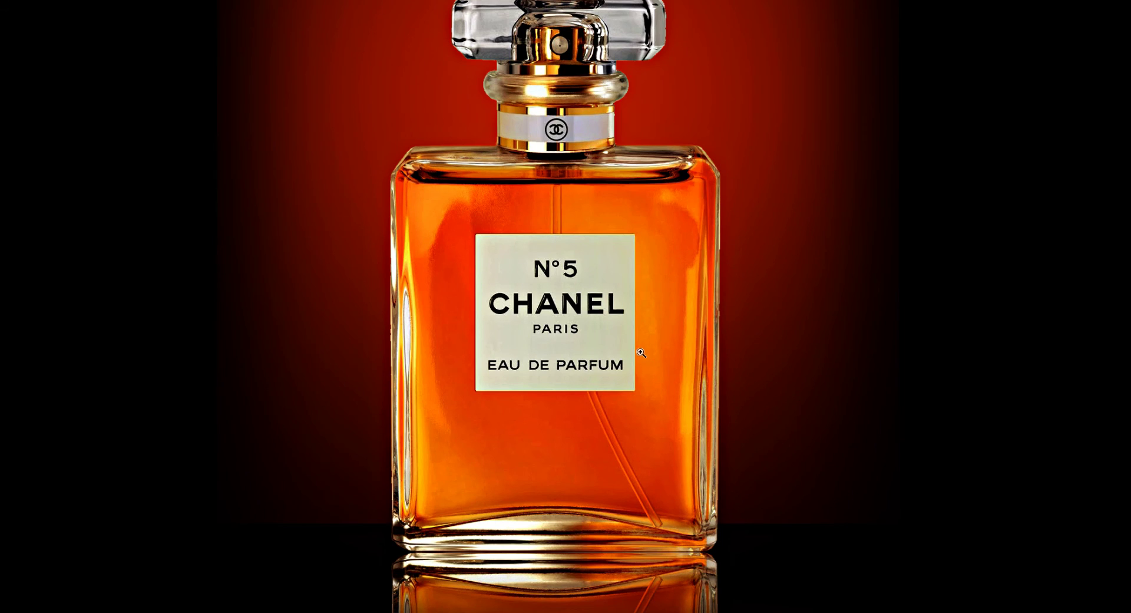
Scroll around the full-screen view to review the finished poster.
{"action": "scroll", "coordinate": [642, 353], "scroll_direction": "down", "scroll_amount": 2}
{"action": "scroll", "coordinate": [642, 352], "scroll_direction": "down", "scroll_amount": 5}
{"action": "scroll", "coordinate": [589, 351], "scroll_direction": "down", "scroll_amount": 2}
{"action": "scroll", "coordinate": [531, 351], "scroll_direction": "down", "scroll_amount": 3}
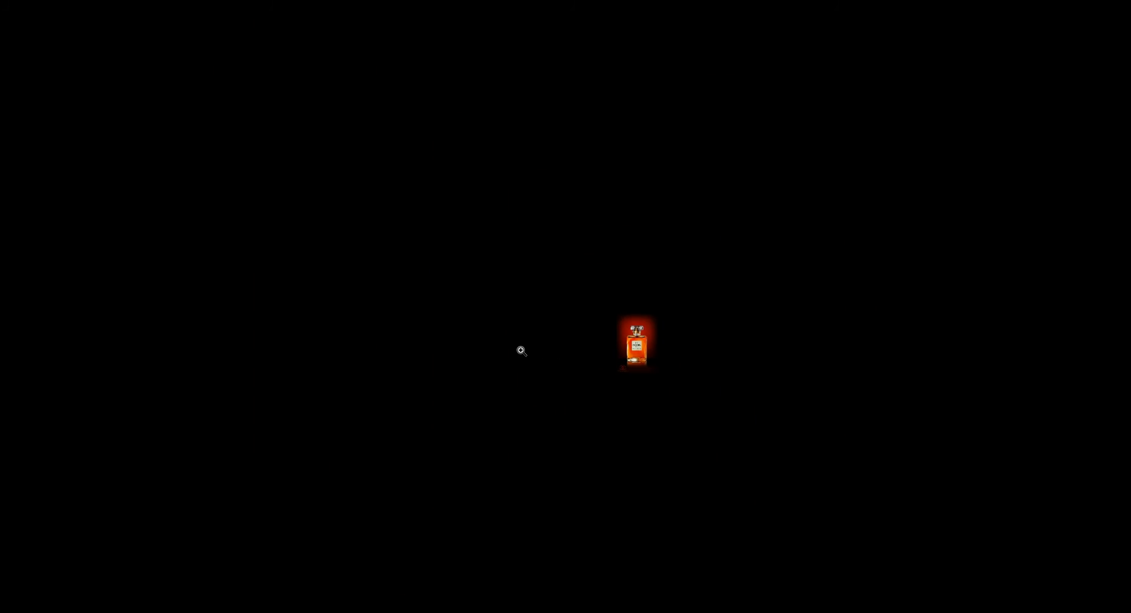
{"action": "scroll", "coordinate": [584, 346], "scroll_direction": "up", "scroll_amount": 3}
{"action": "scroll", "coordinate": [629, 349], "scroll_direction": "up", "scroll_amount": 5}
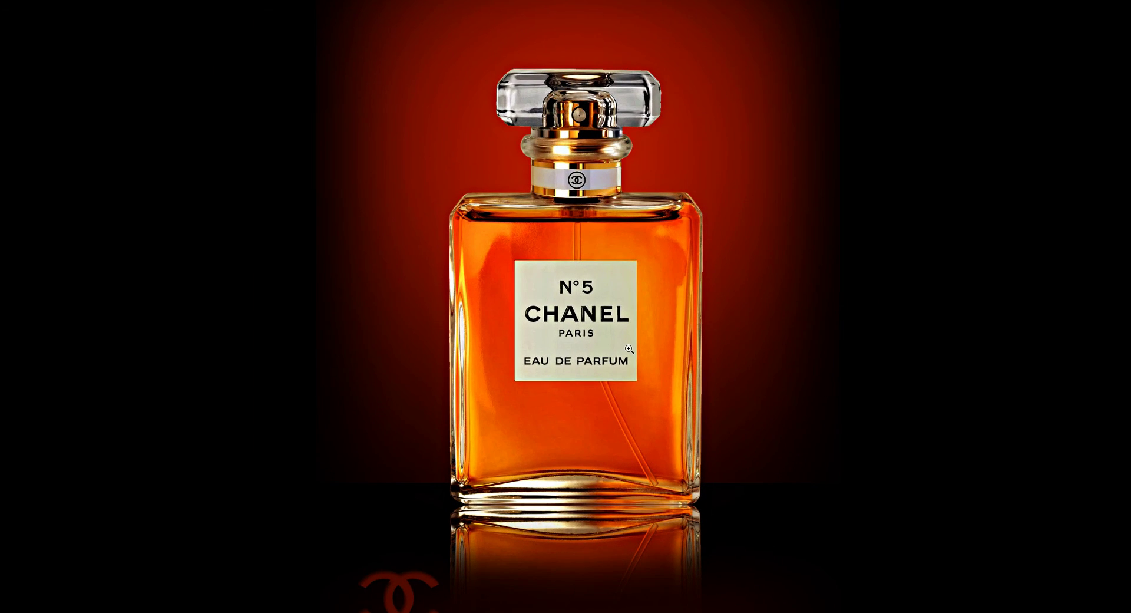
{"action": "scroll", "coordinate": [588, 342], "scroll_direction": "down", "scroll_amount": 2}
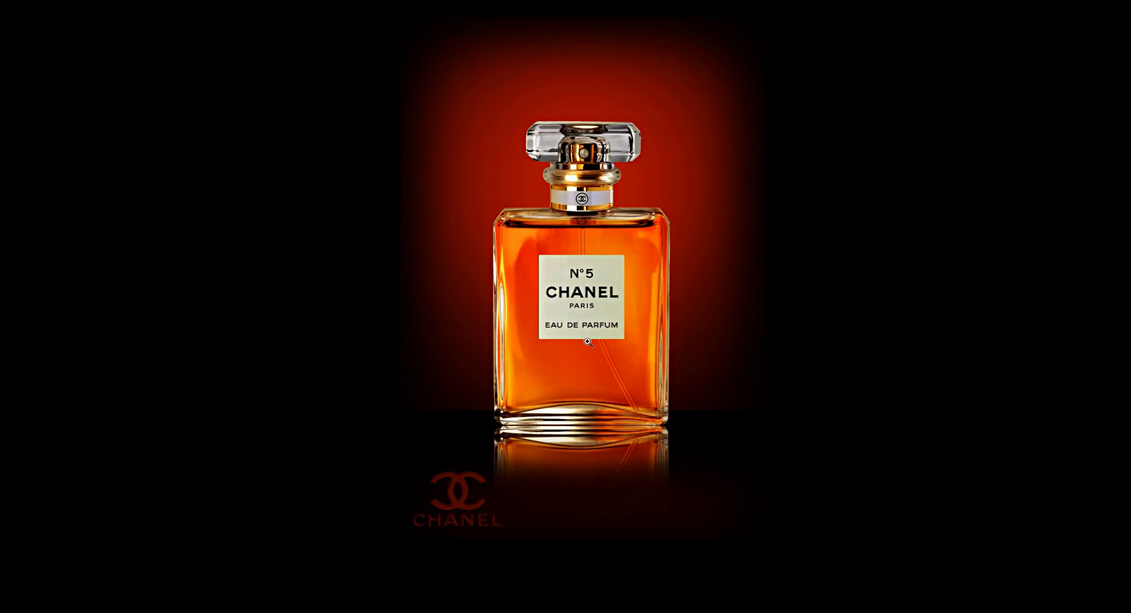
{"action": "scroll", "coordinate": [588, 342], "scroll_direction": "down", "scroll_amount": 1}
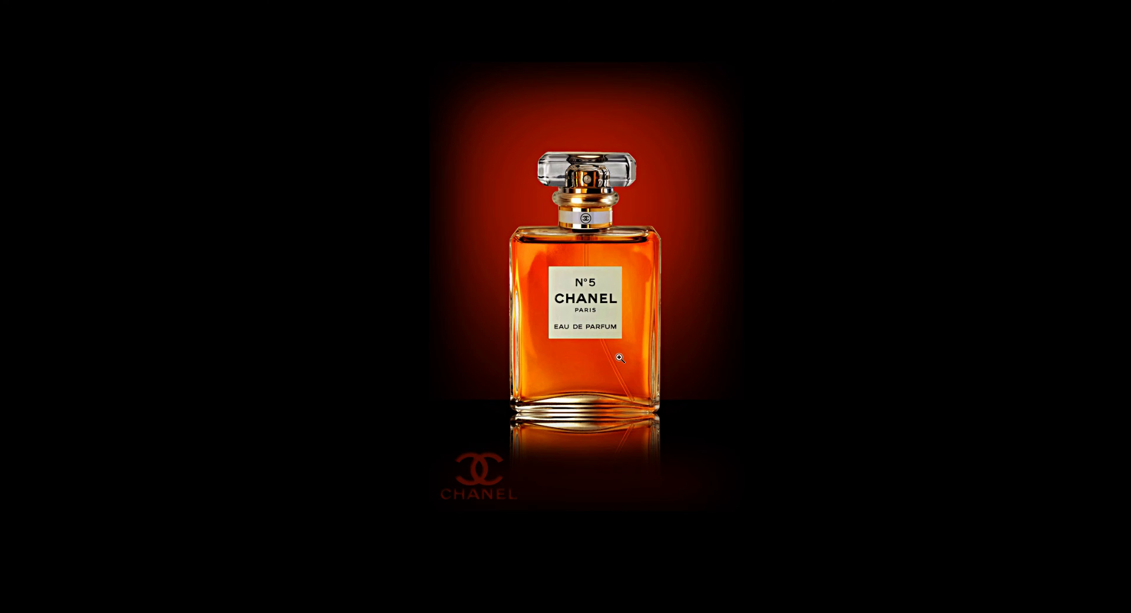
Restore the normal workspace with panels and minimize Photoshop to the desktop.
{"action": "key", "text": "f"}
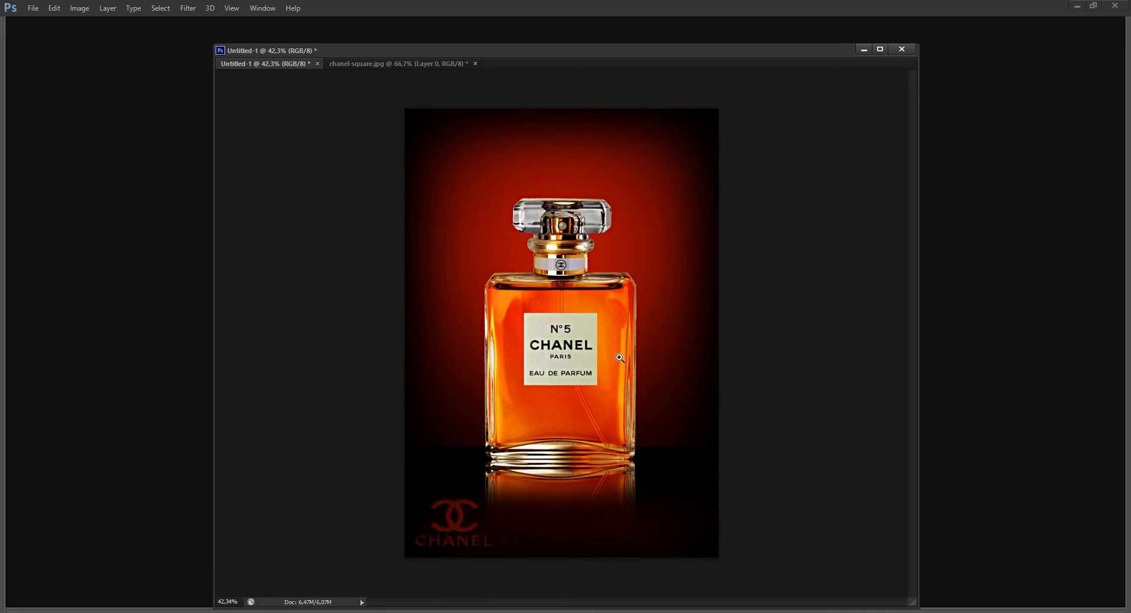
{"action": "key", "text": "Tab"}
{"action": "left_click", "coordinate": [1075, 7]}
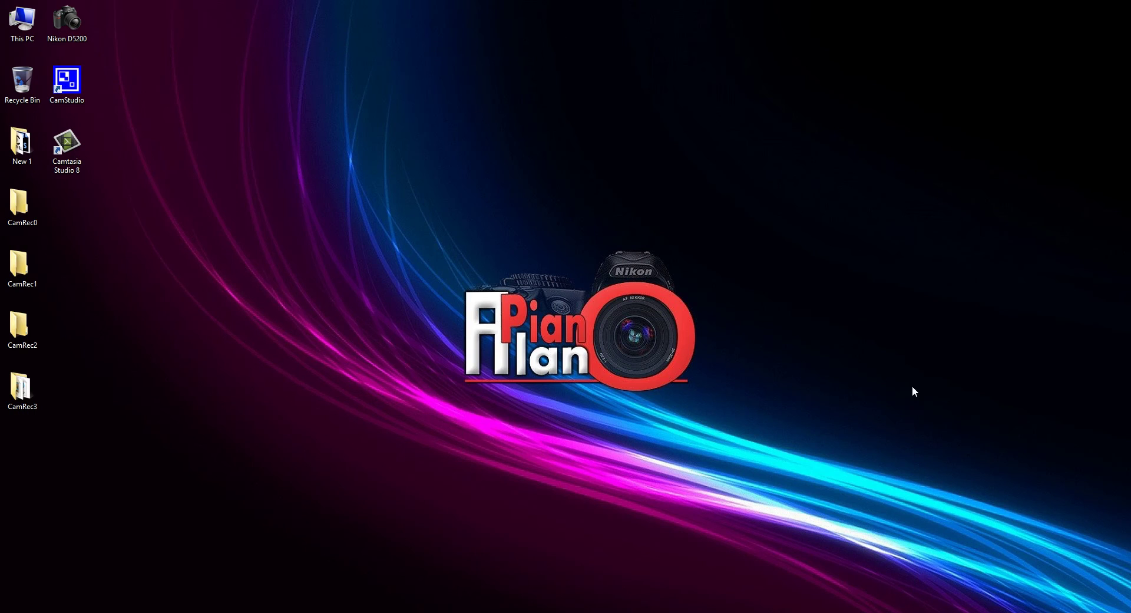